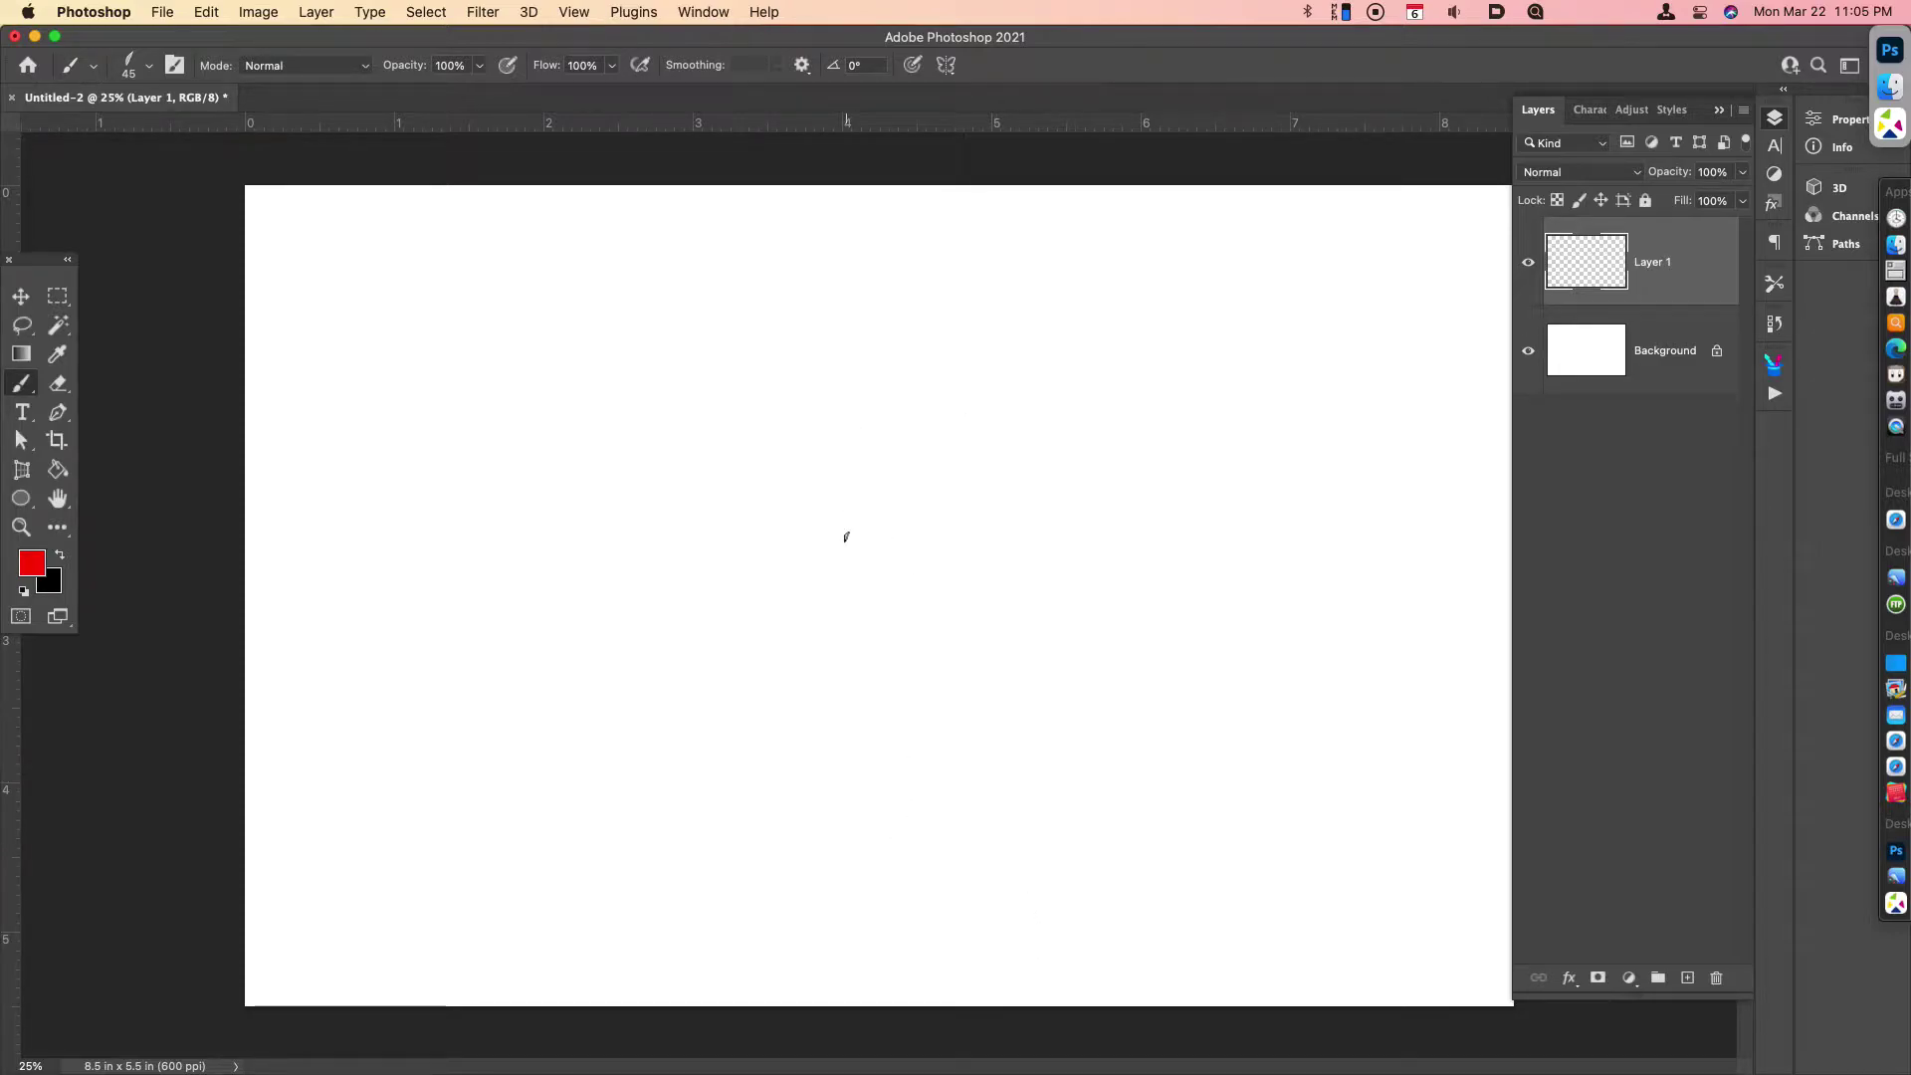
Step: Create a new 1000 × 1000 px document with a transparent background
click(162, 13)
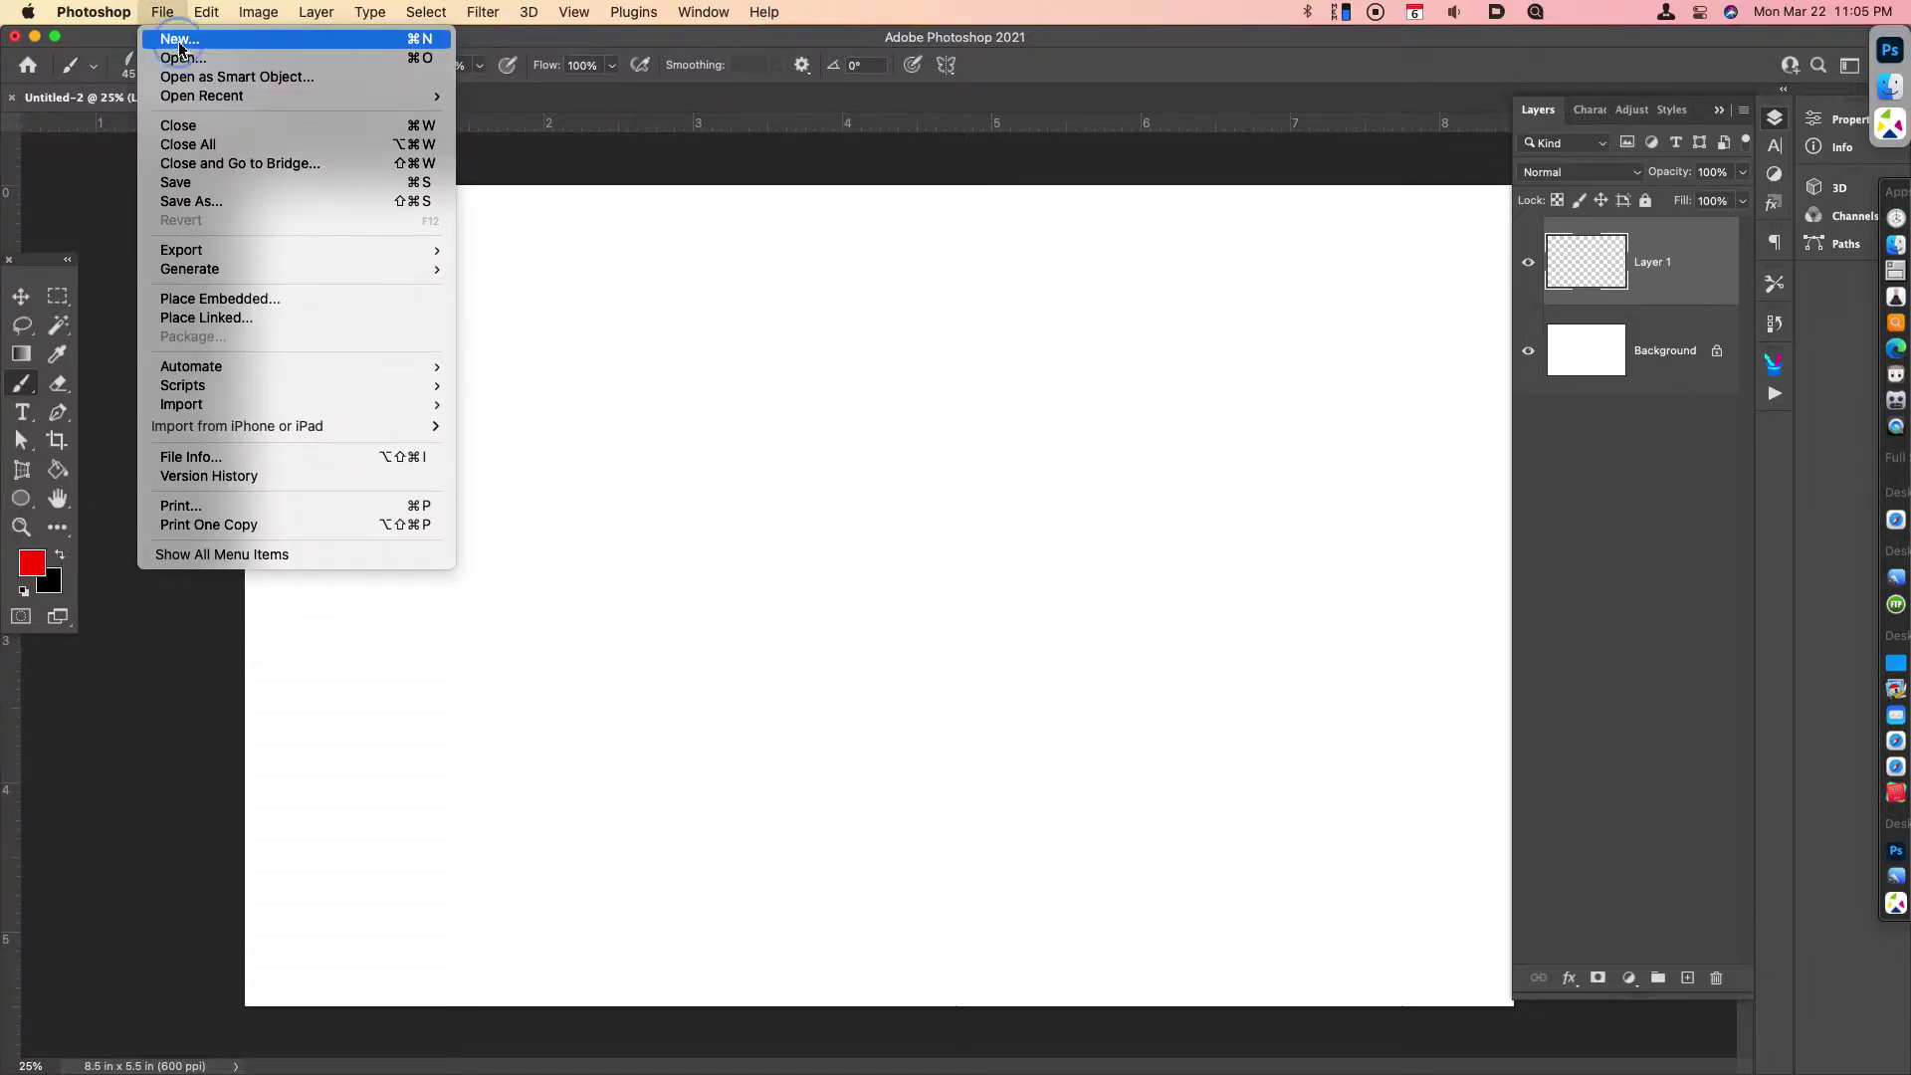
click(180, 40)
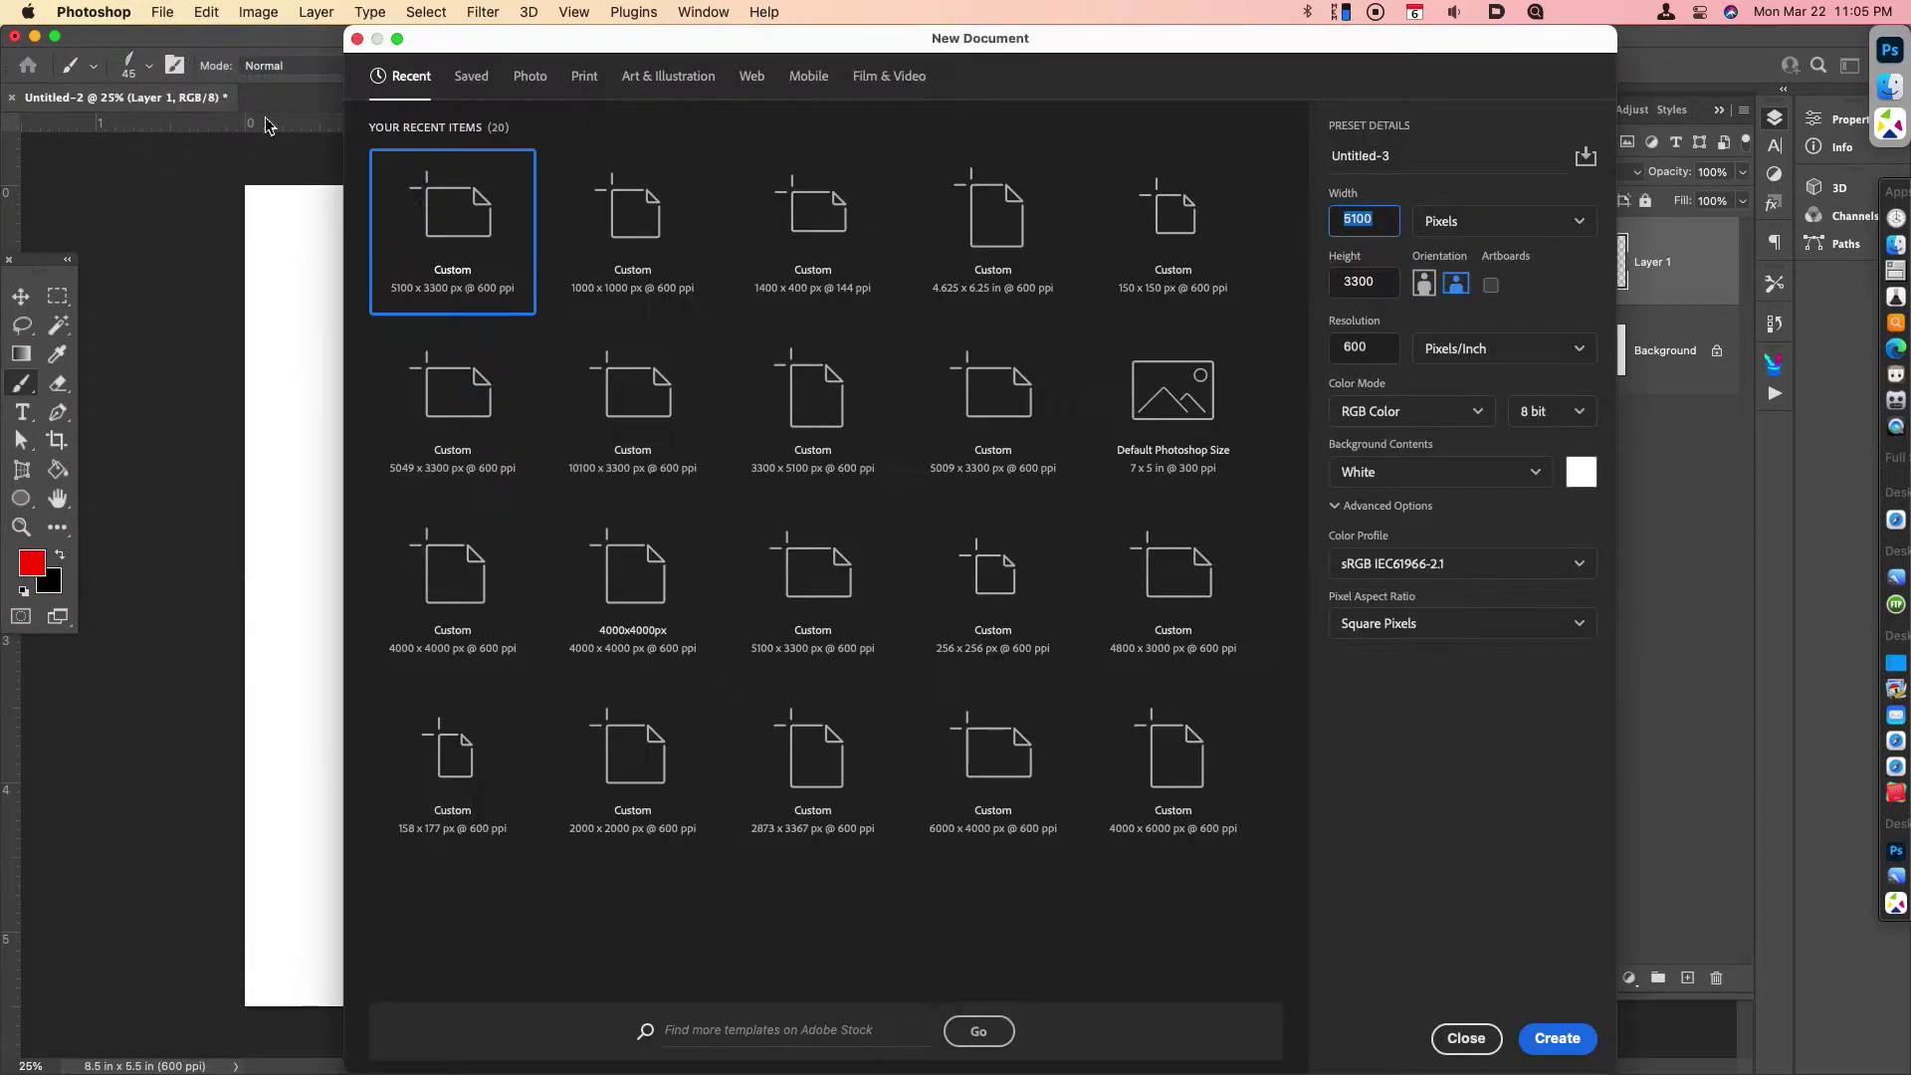
double_click(1365, 222)
text(1000)
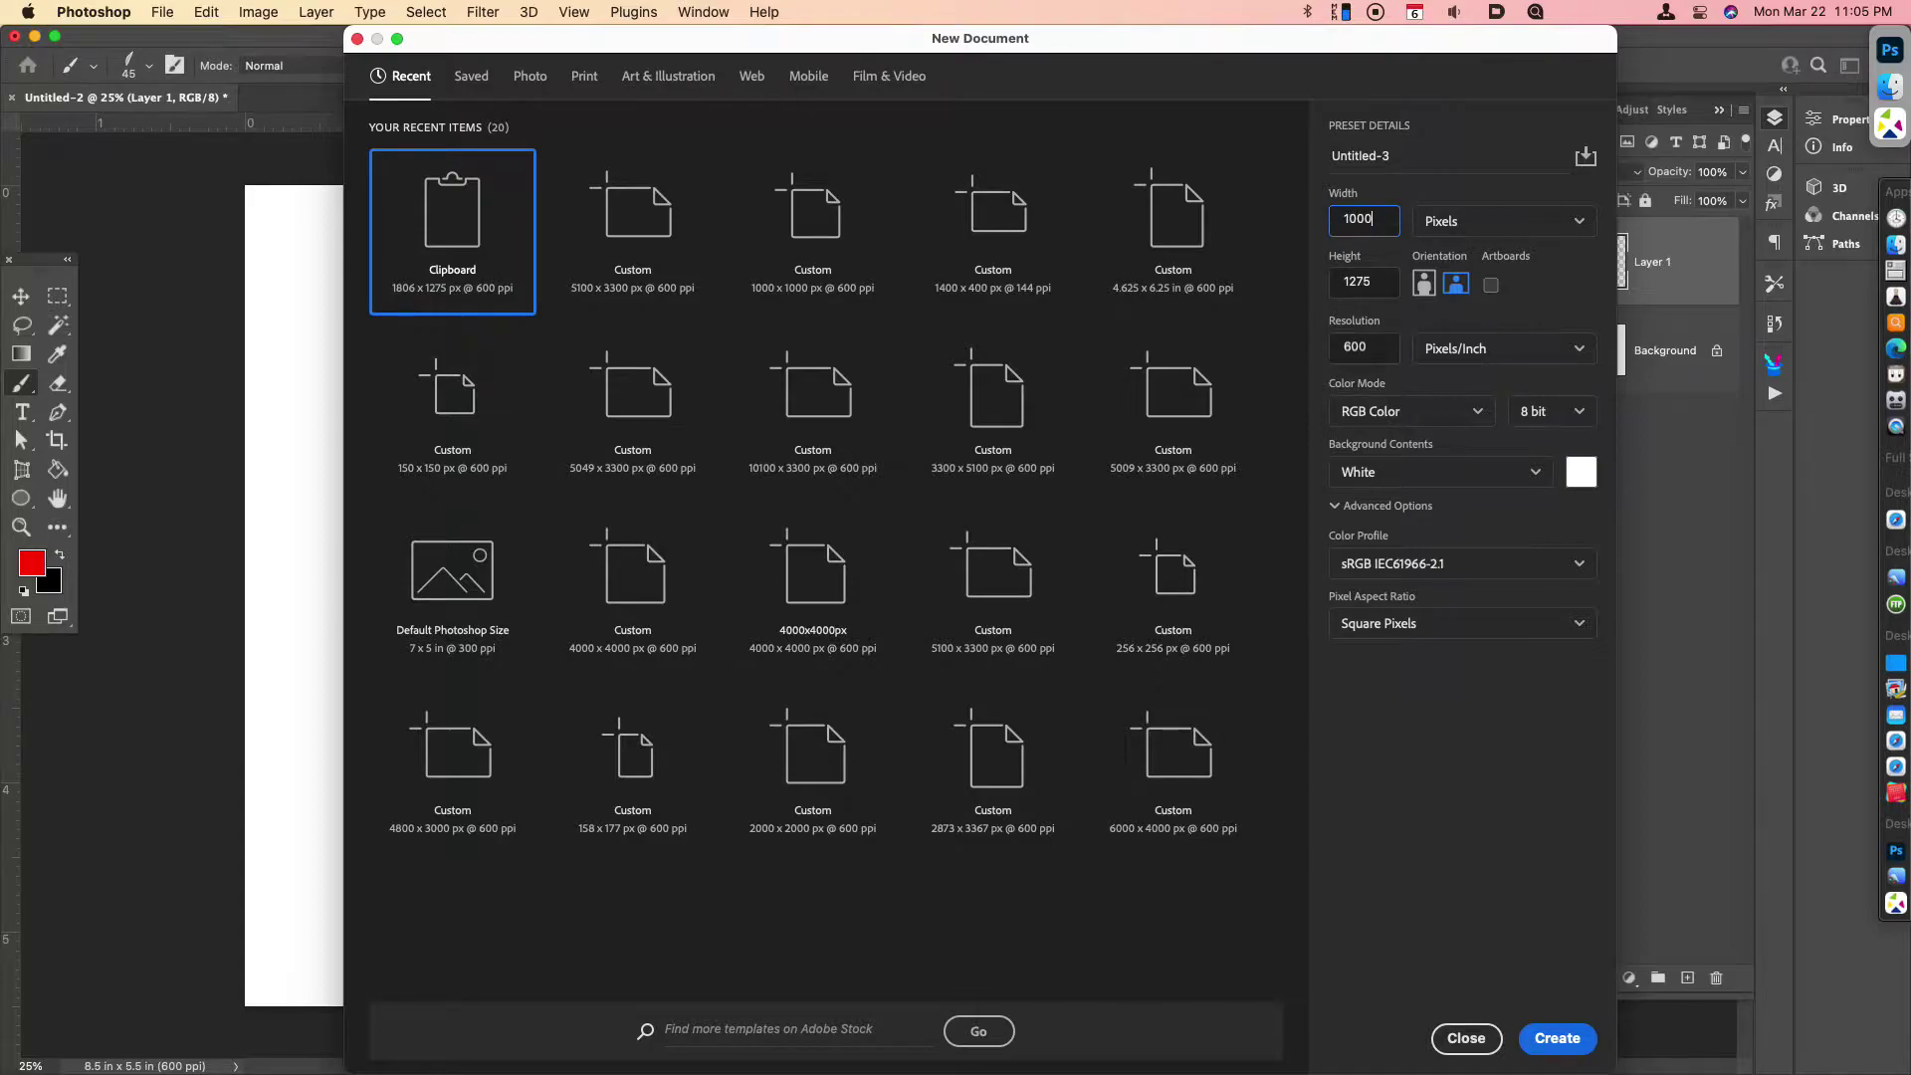
key(Tab)
text(1000)
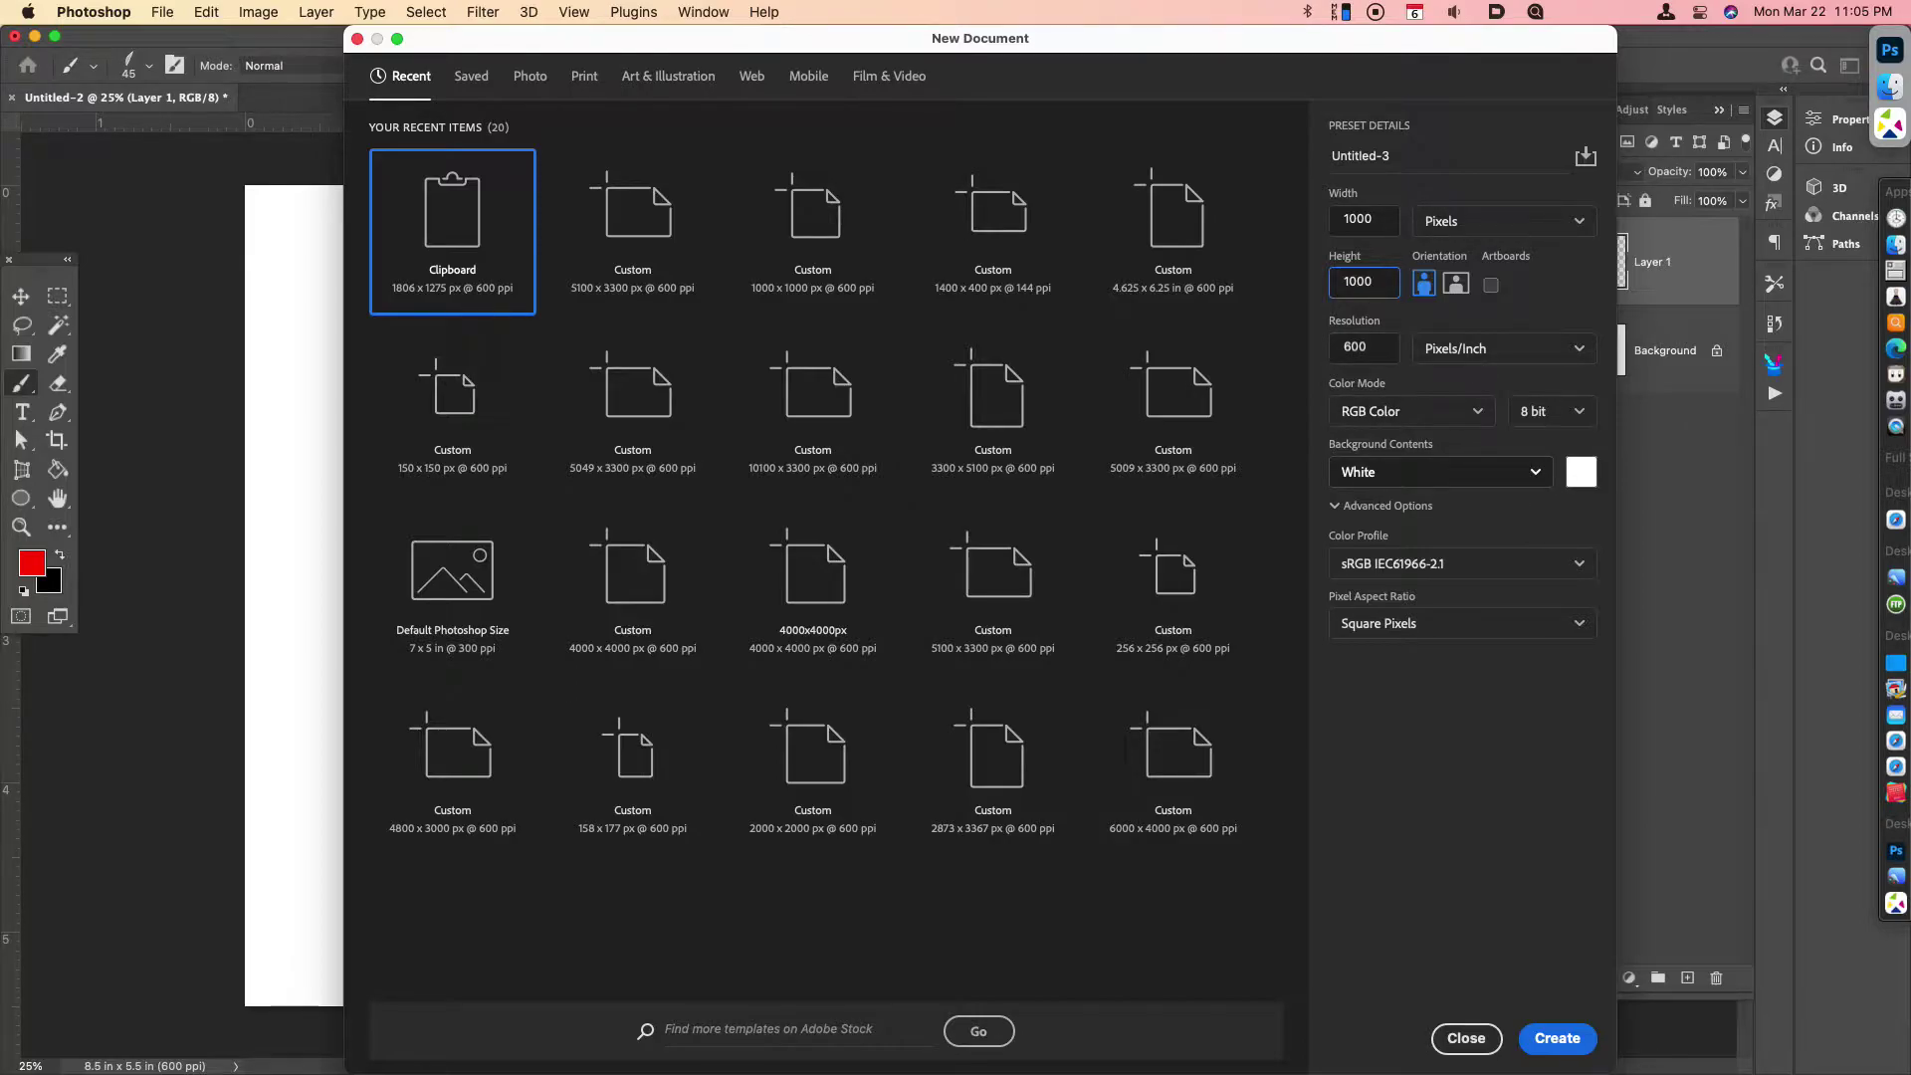
click(1433, 471)
click(1393, 602)
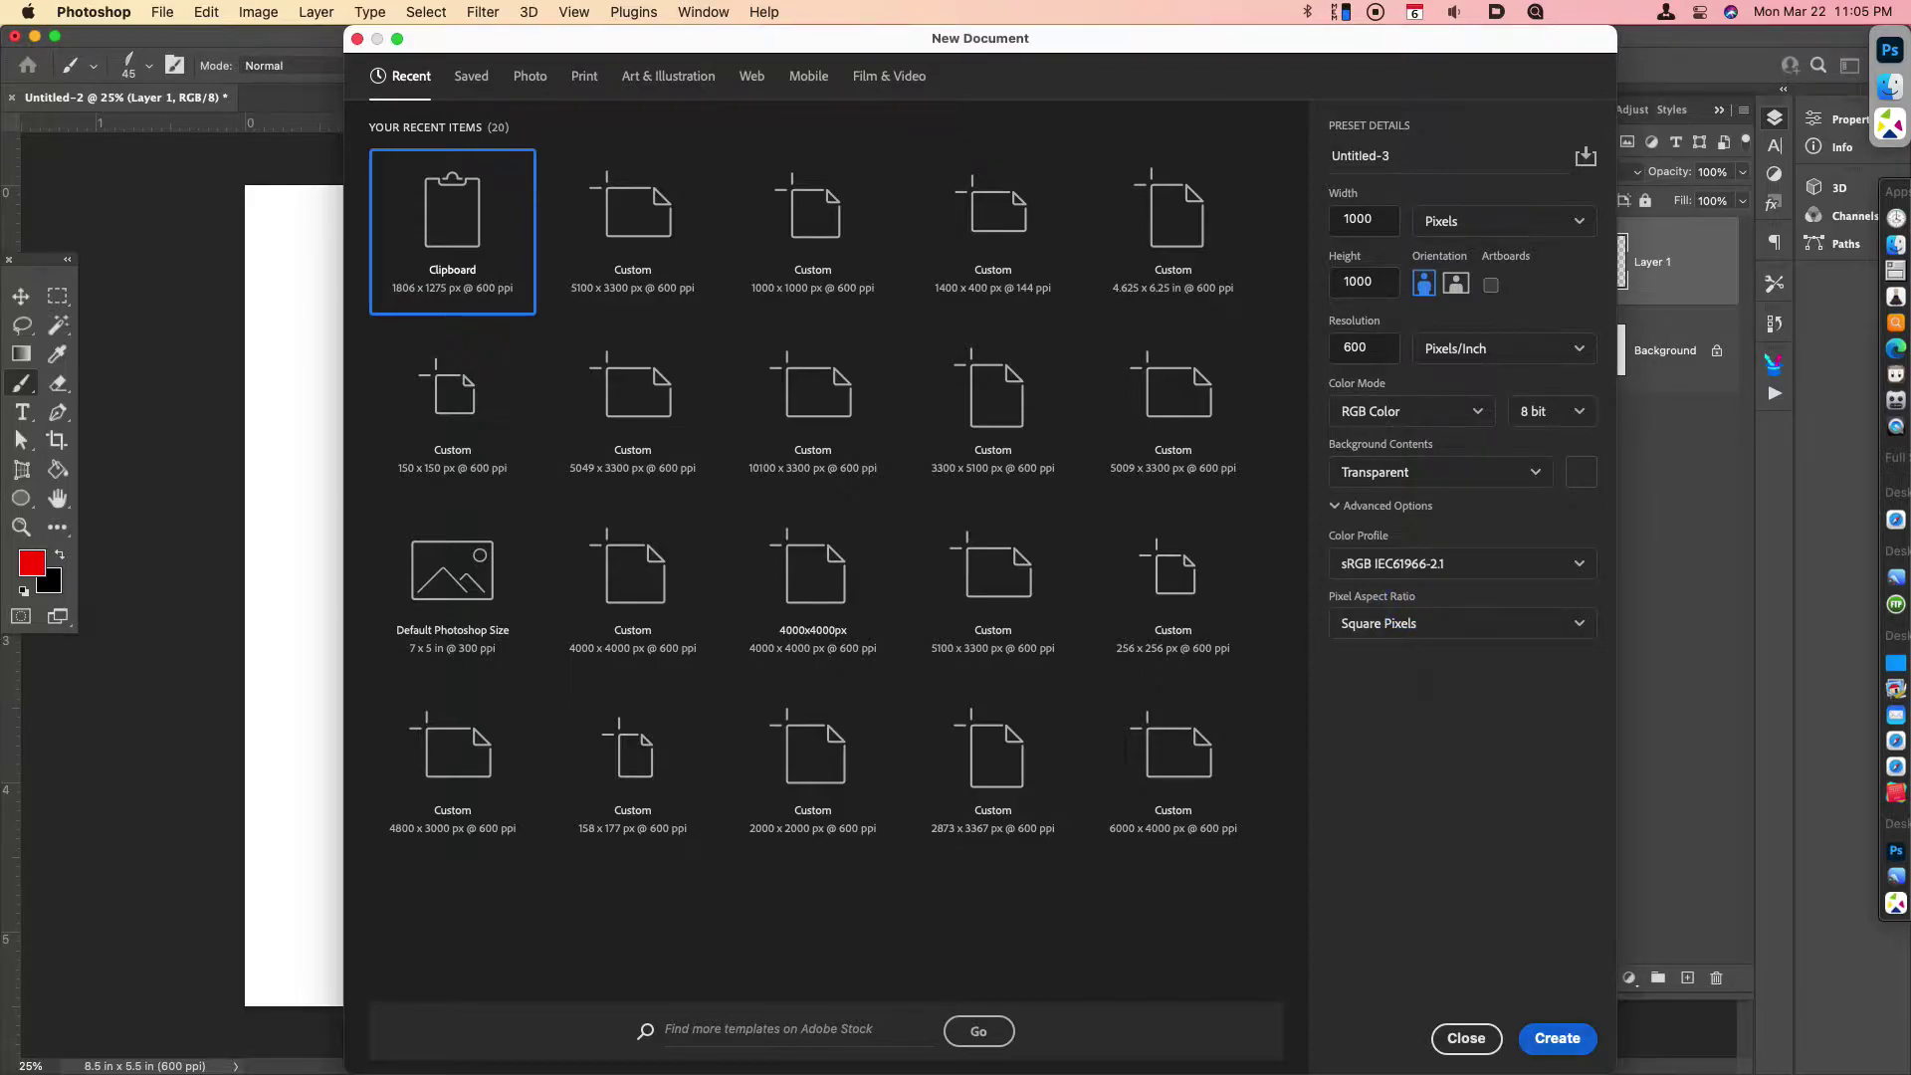
key(Return)
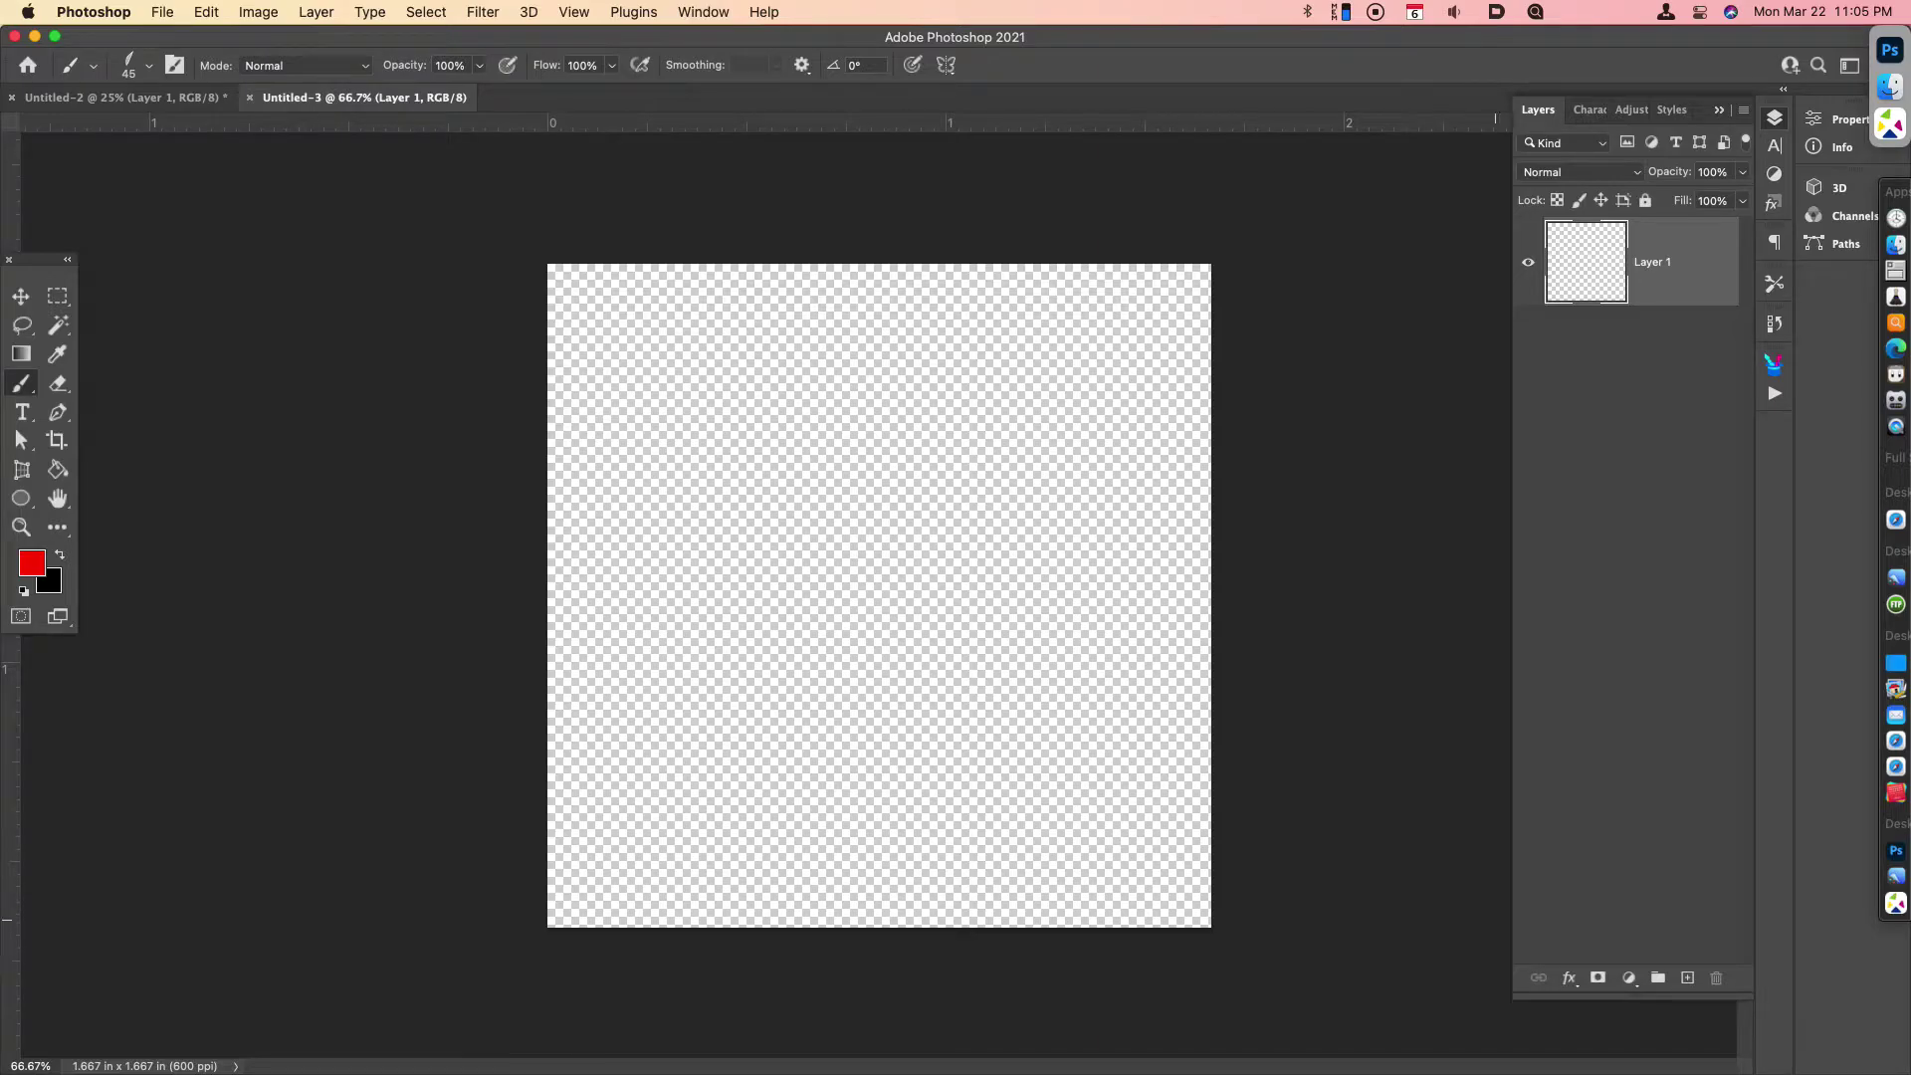
Step: Lasso a rounded blob outline on the canvas, fill it with red, and deselect
key(l)
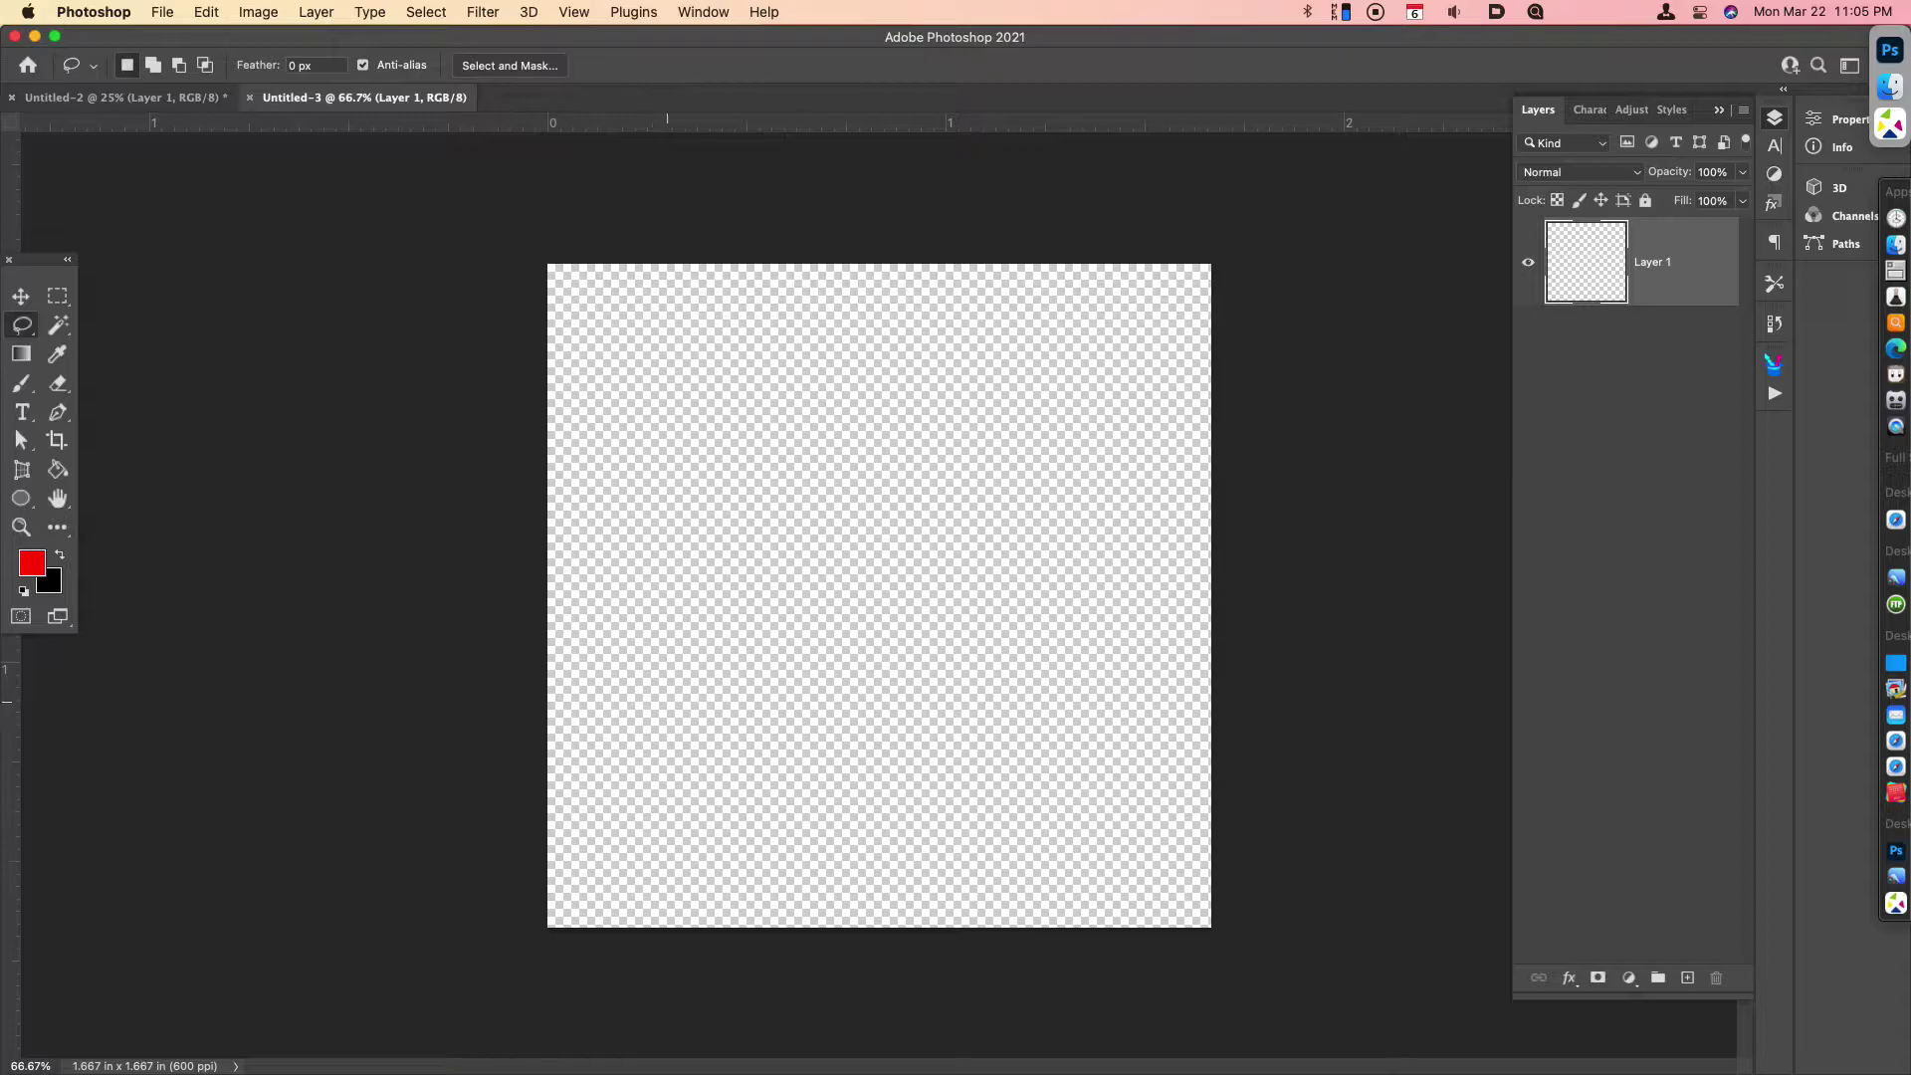
mouse_move(741, 709)
mouse_down()
mouse_move(788, 492)
mouse_move(917, 406)
mouse_move(1025, 524)
mouse_move(1002, 697)
mouse_move(877, 778)
mouse_move(756, 771)
mouse_up()
key(alt)
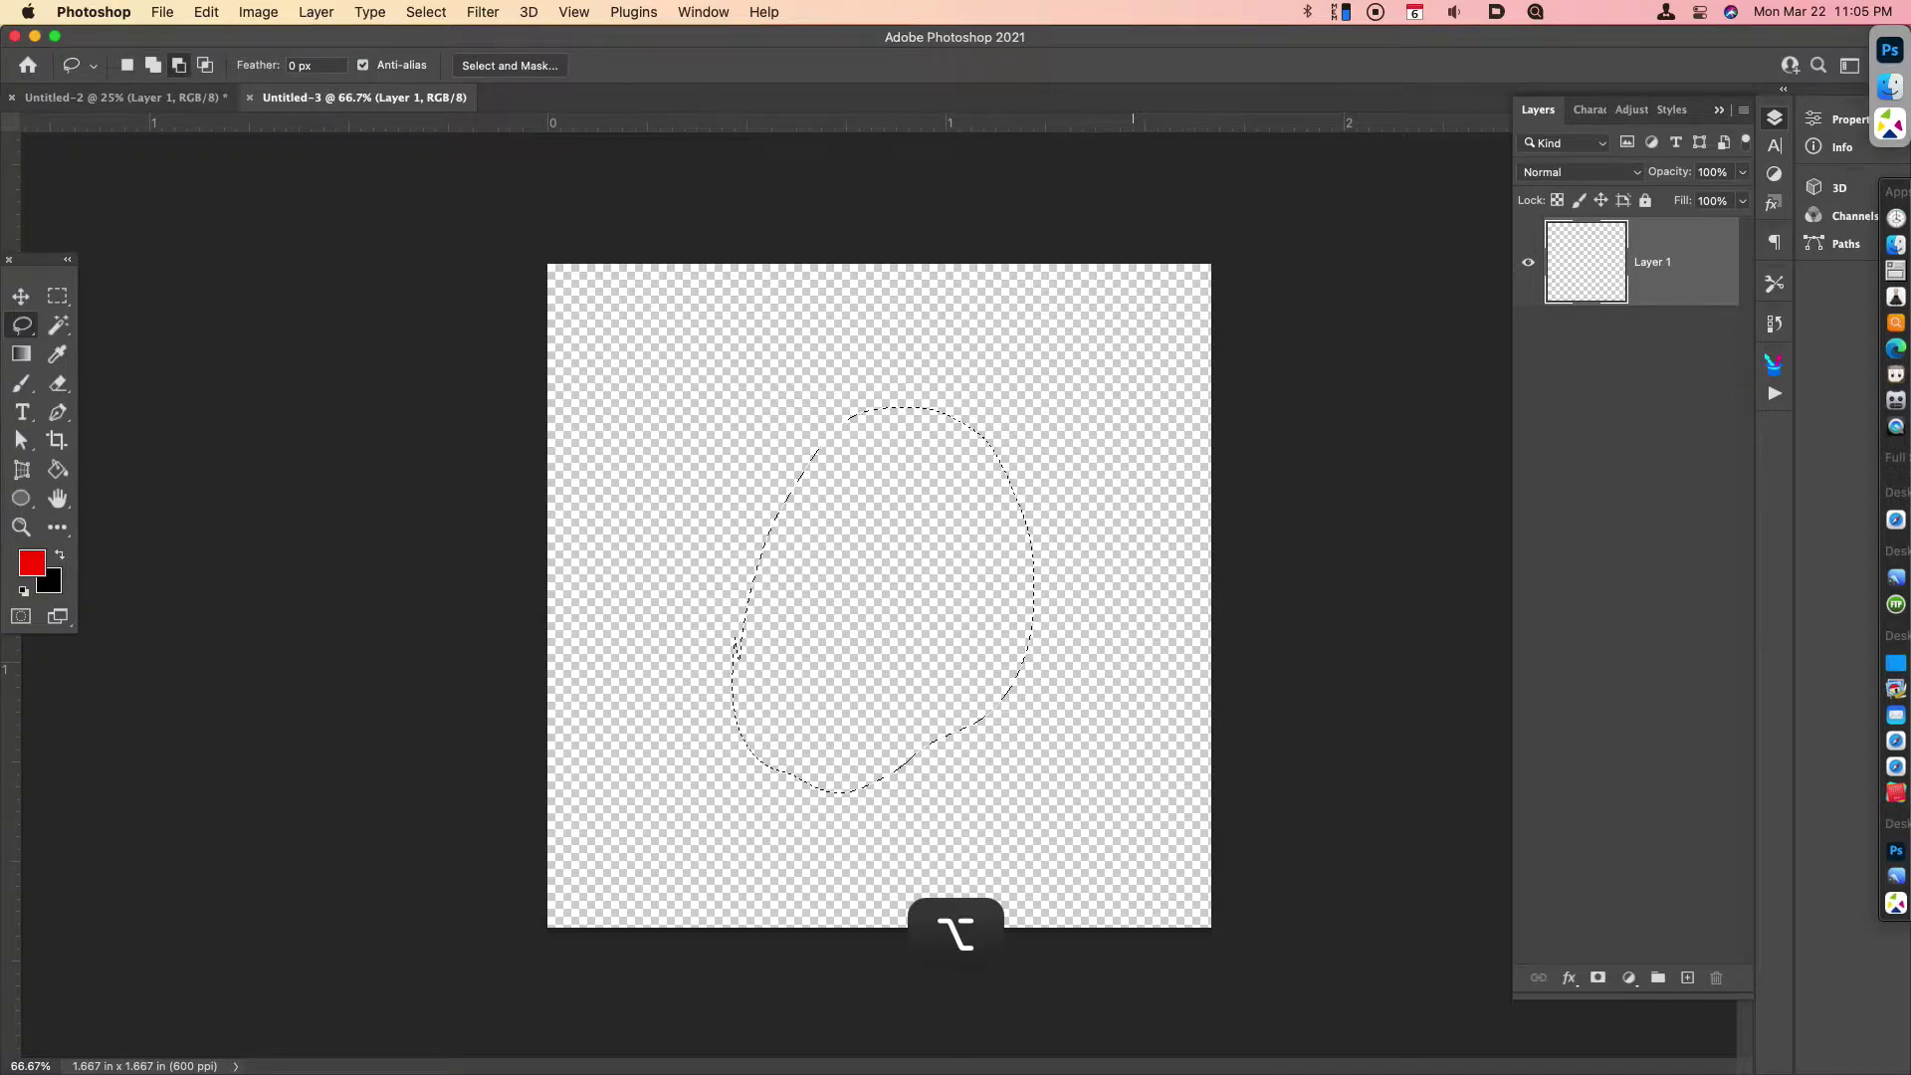
key(alt+BackSpace)
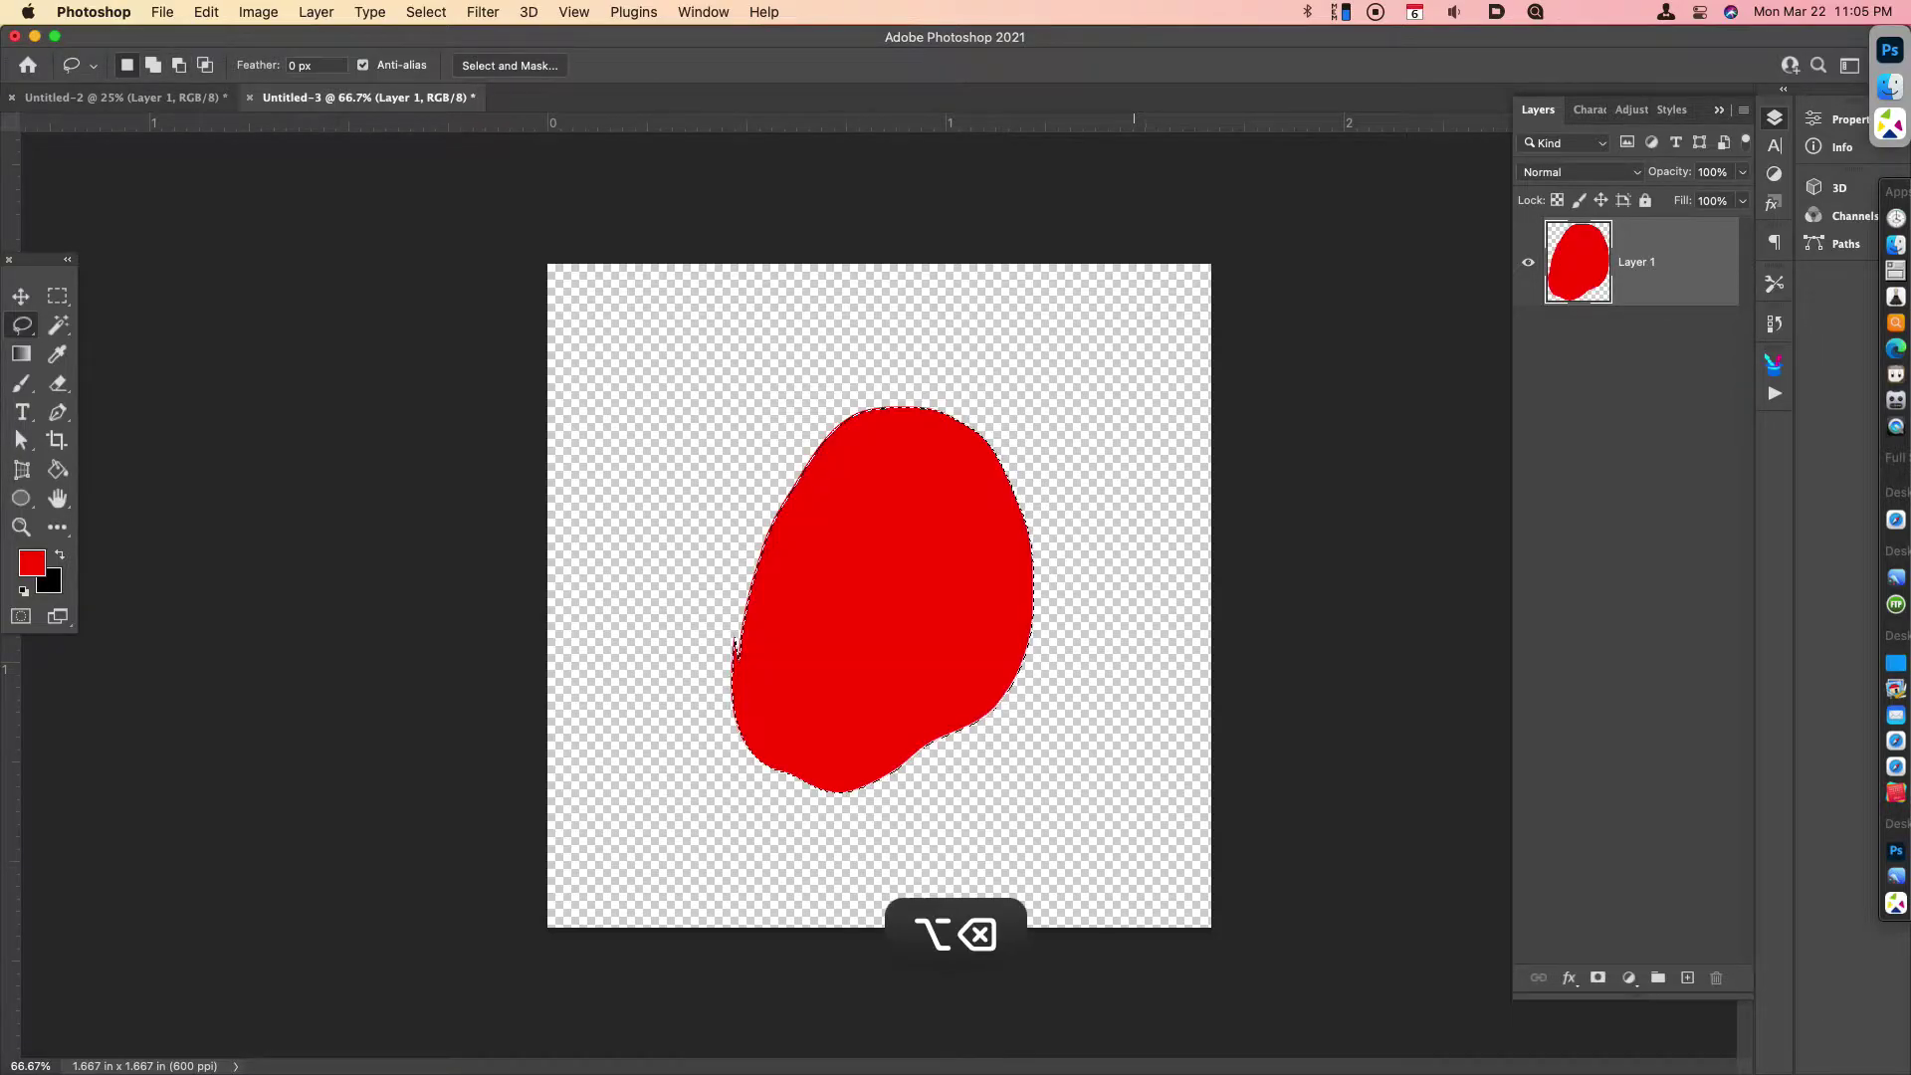
key(super+d)
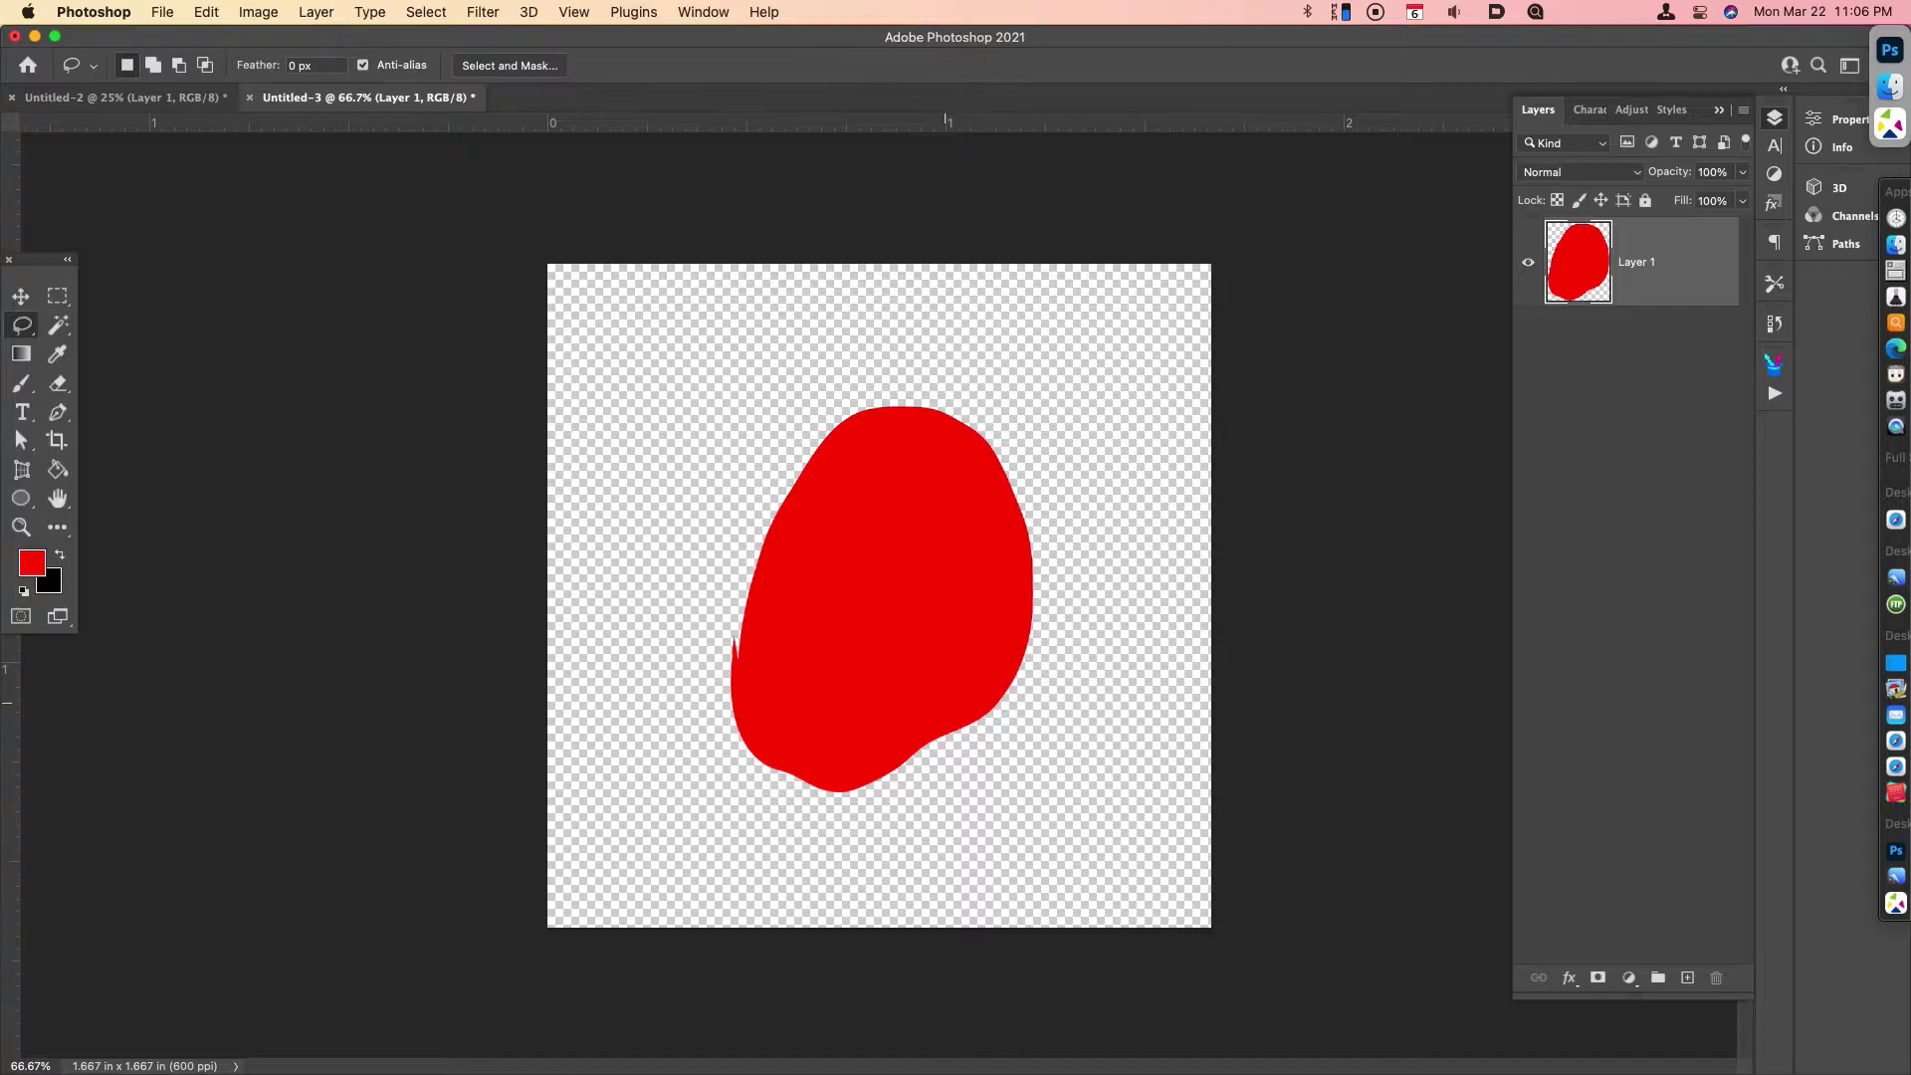
Step: Define the red blob as a 583 px brush preset named with the author's initials plus 'blob brush'
click(211, 14)
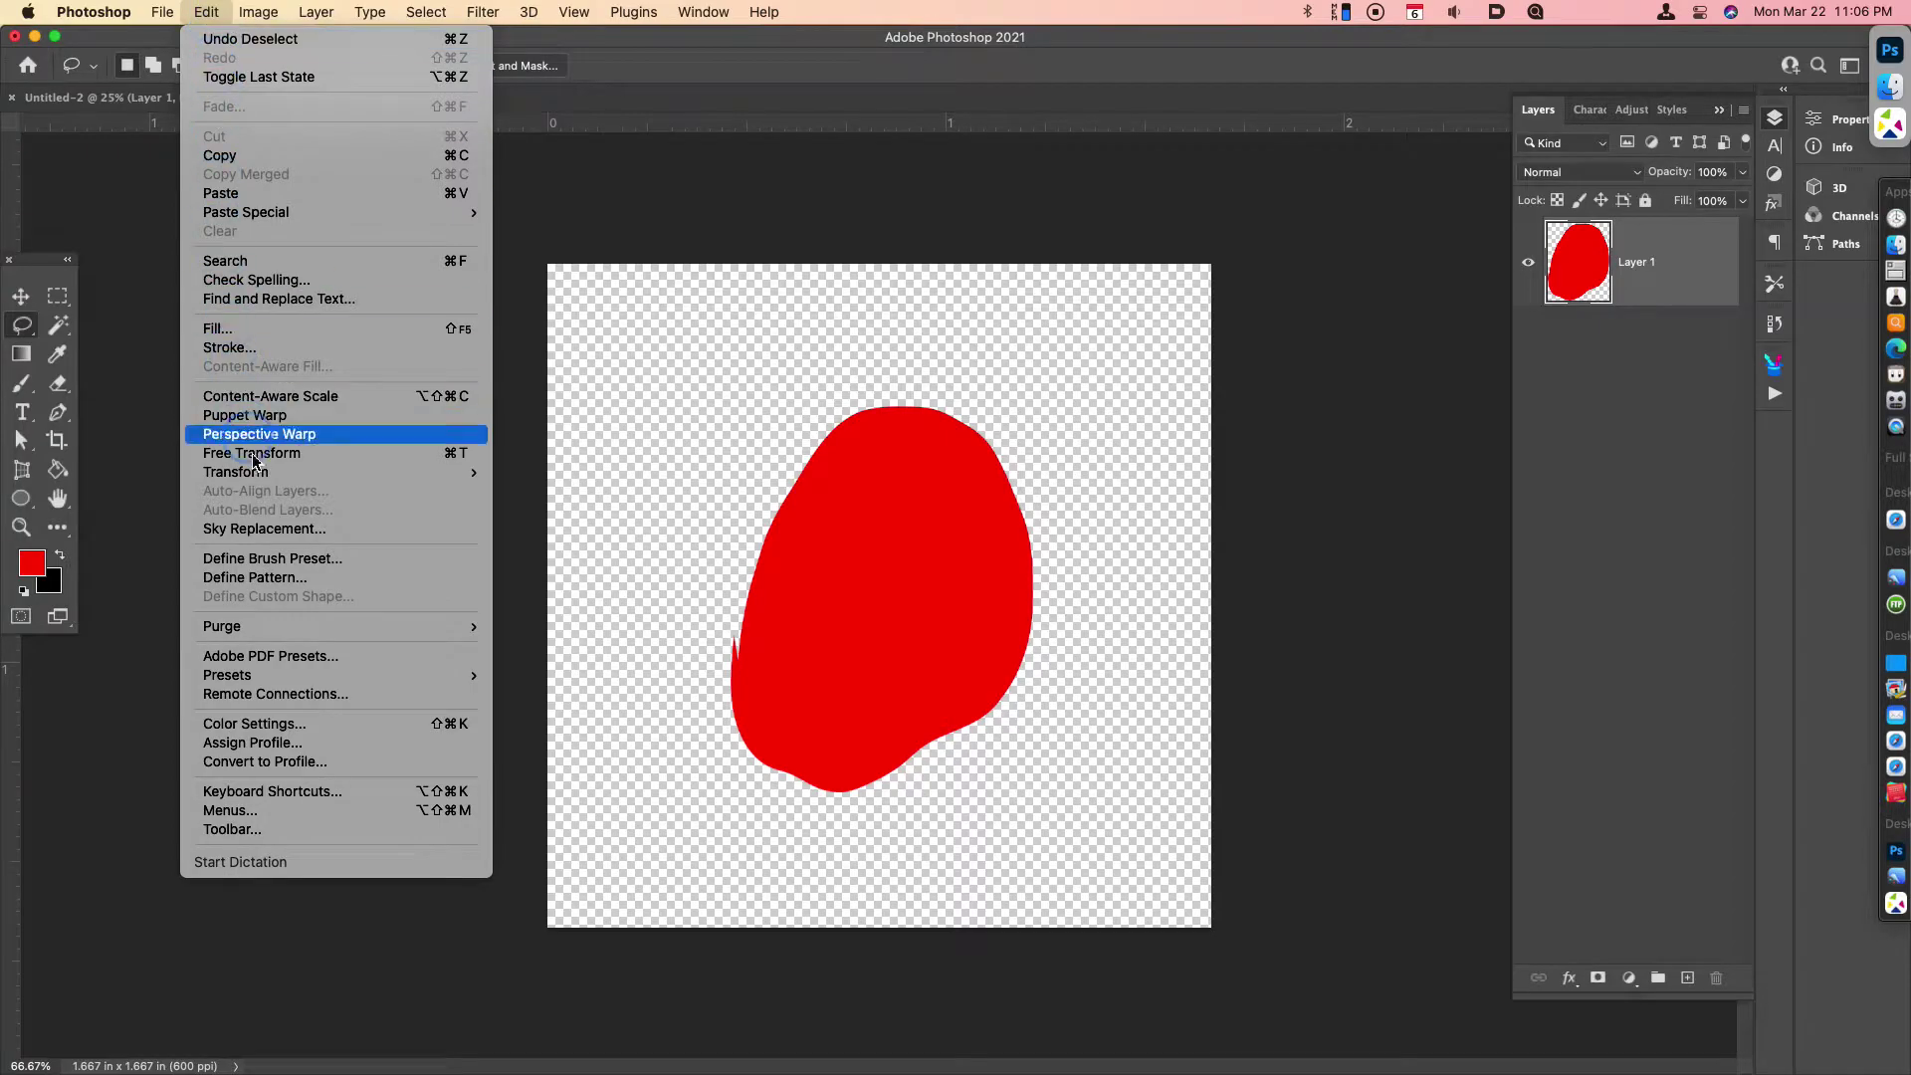
click(286, 557)
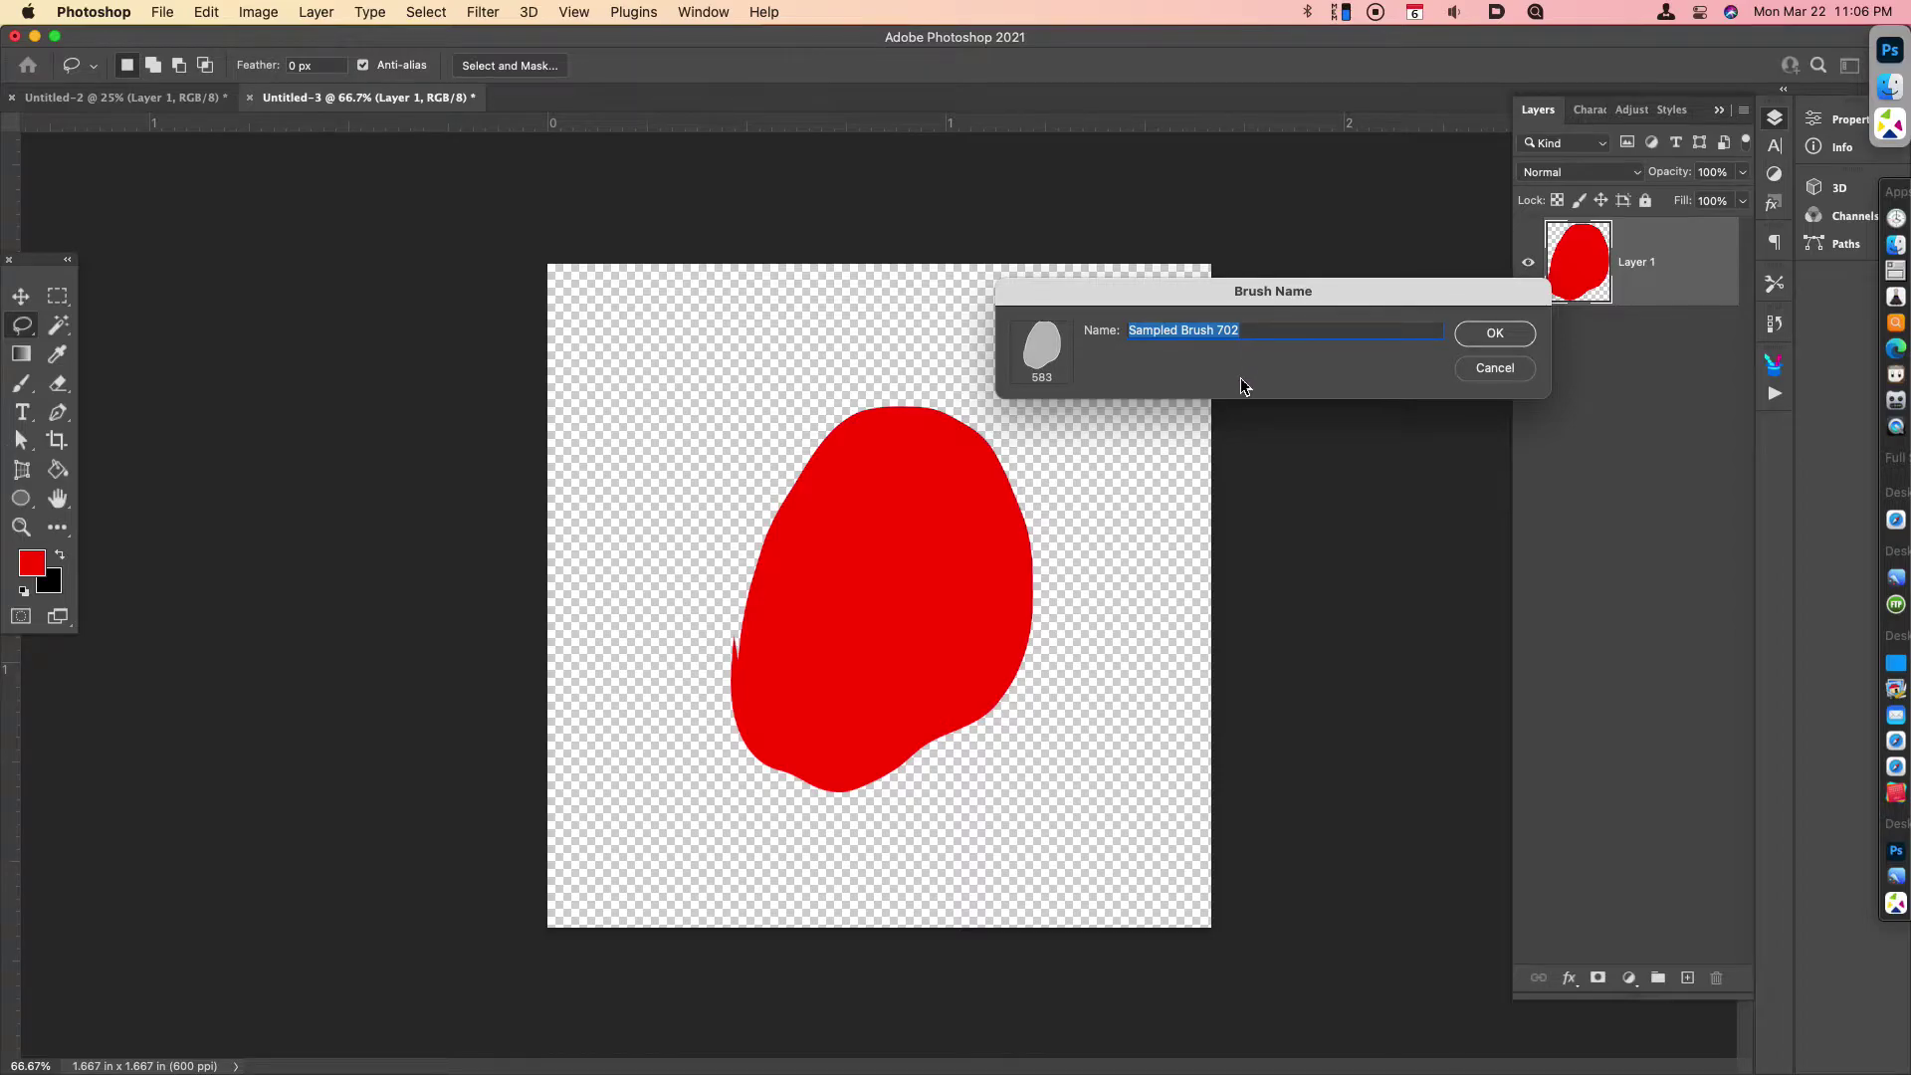
key(BackSpace)
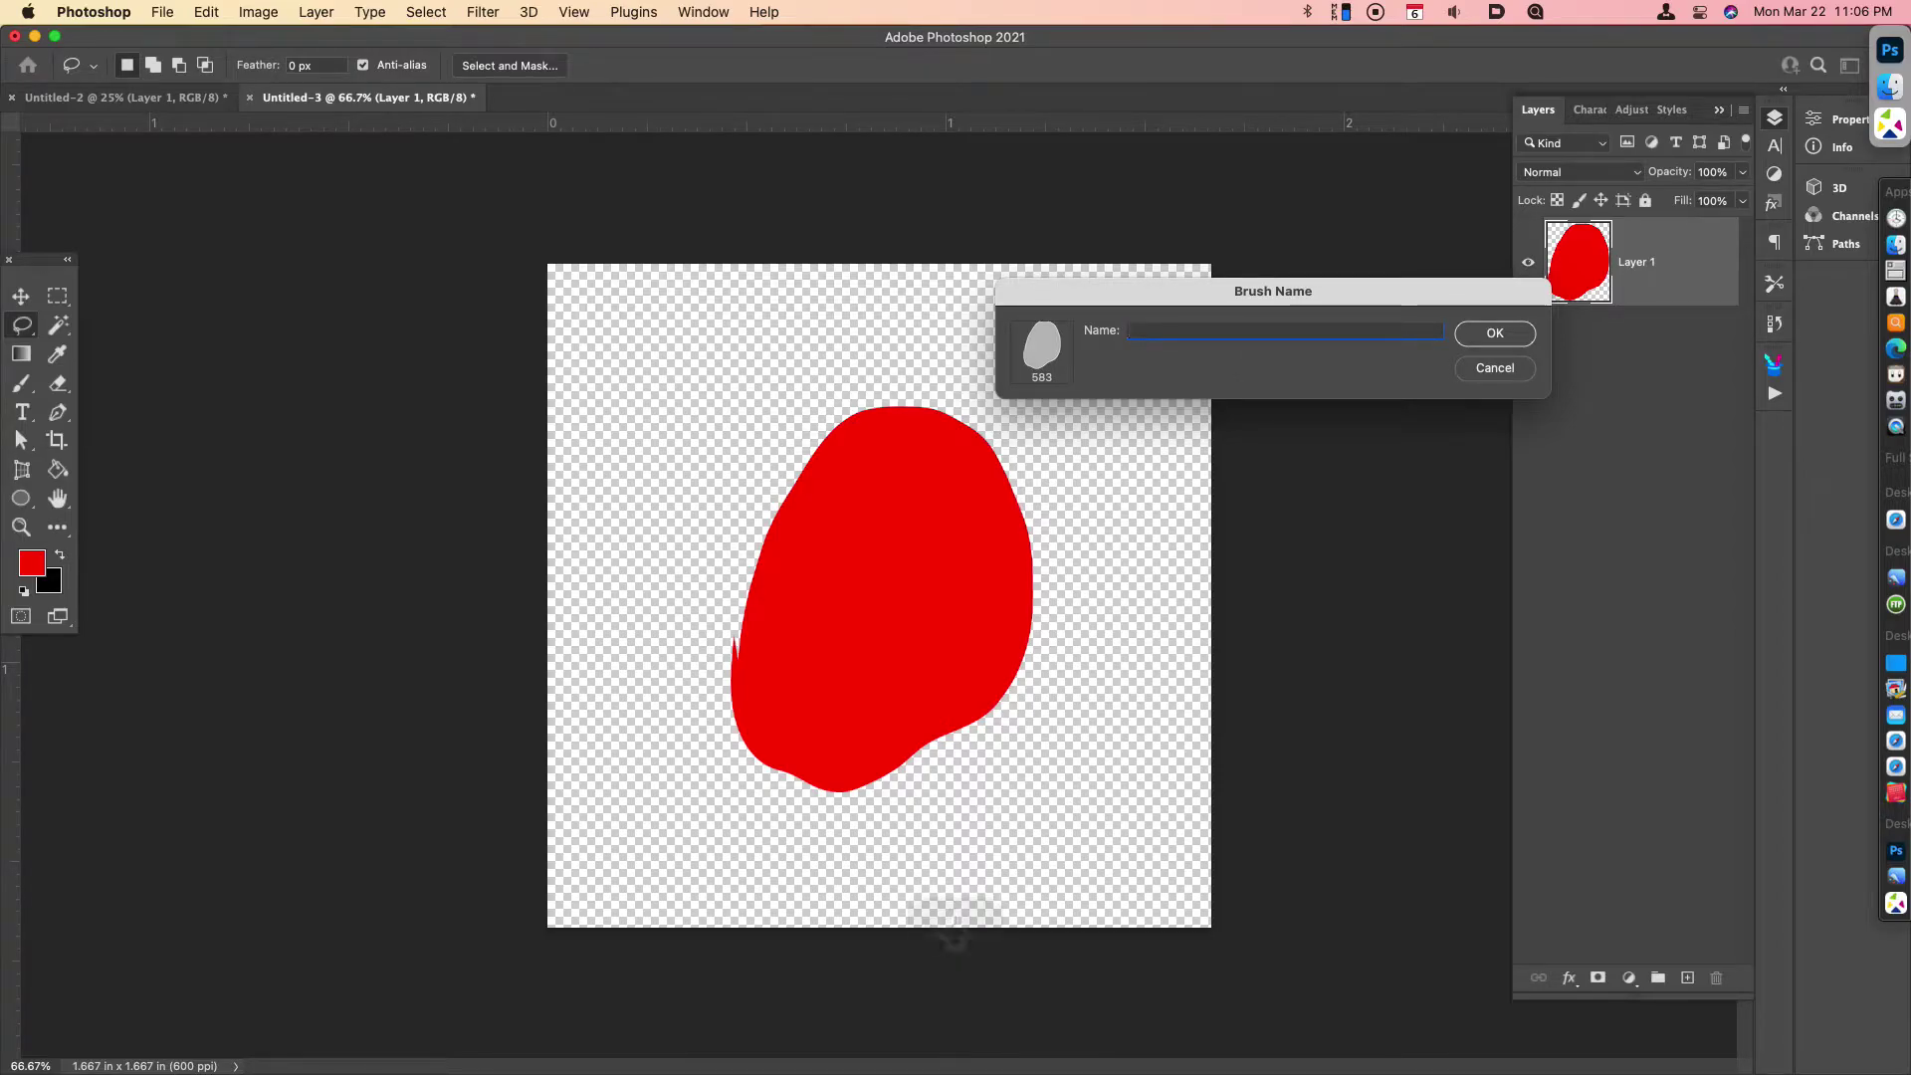
text(KMS )
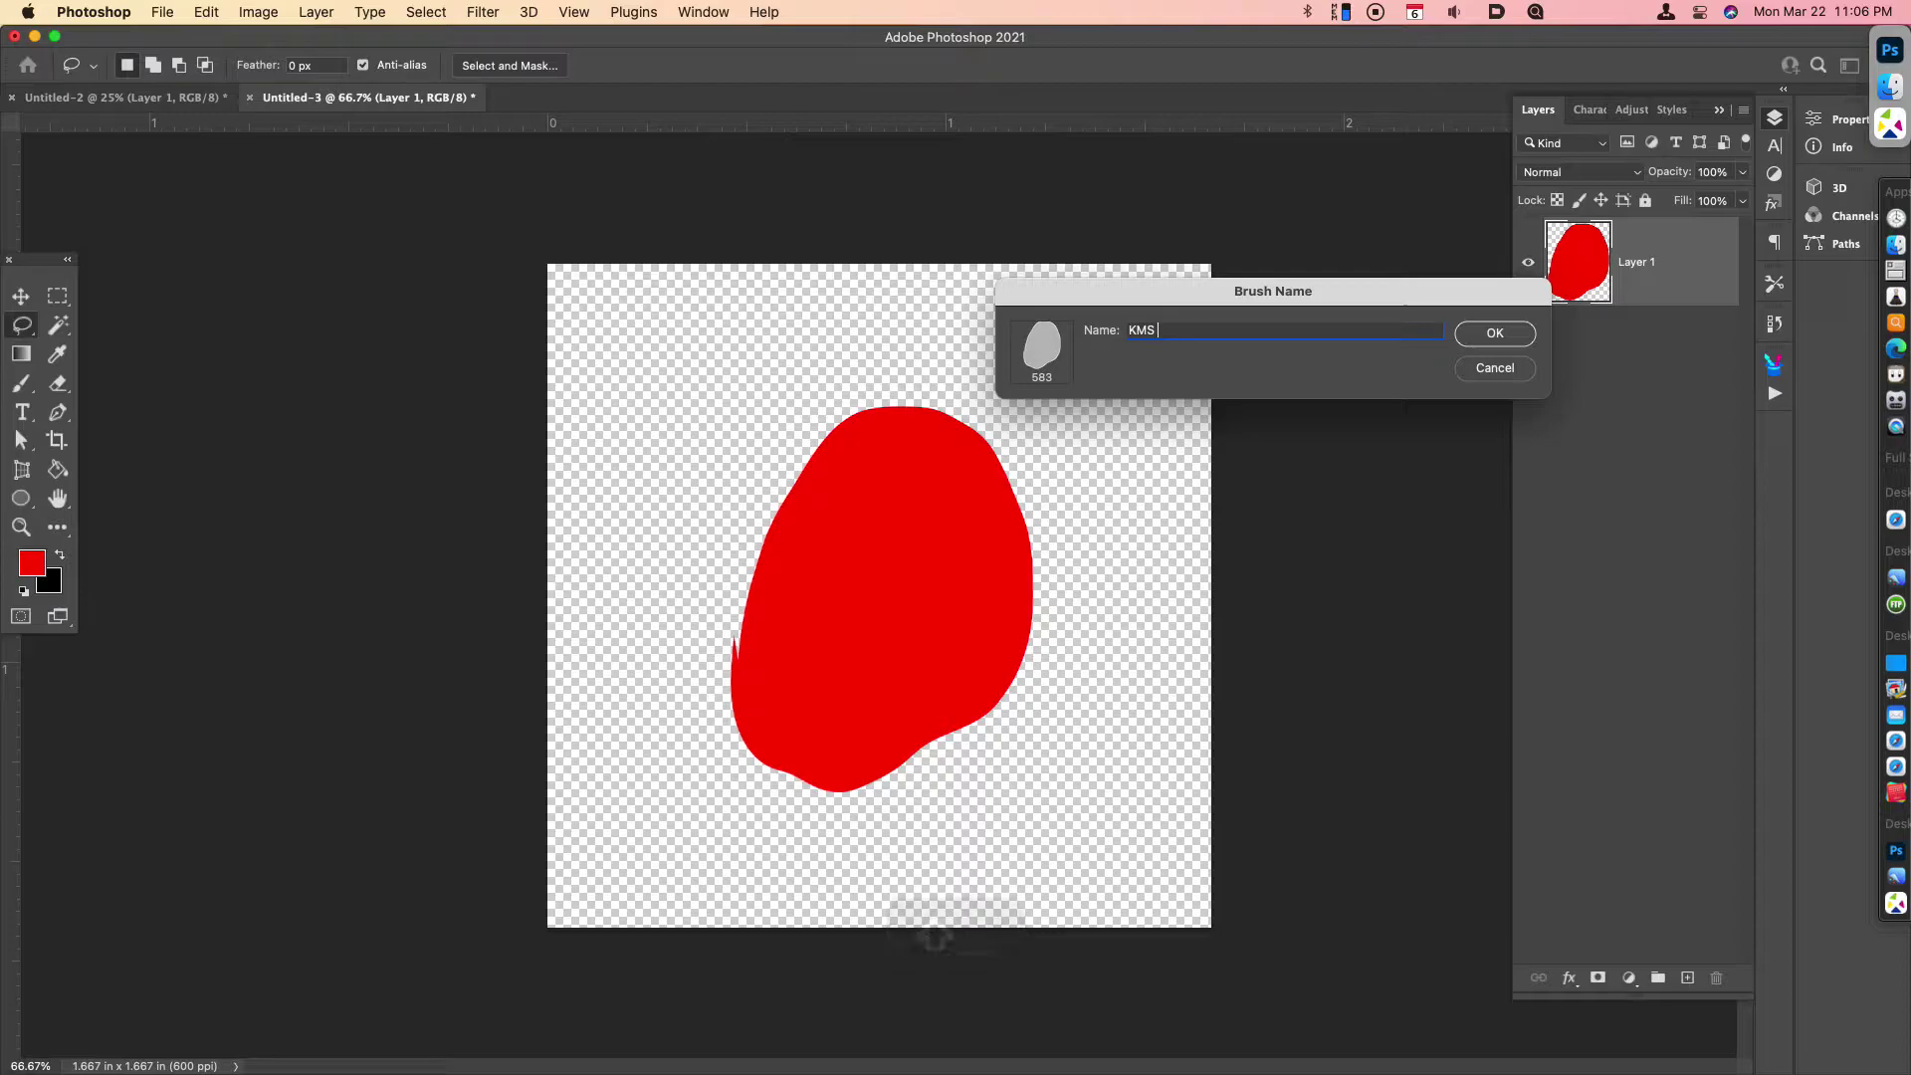
text(blob)
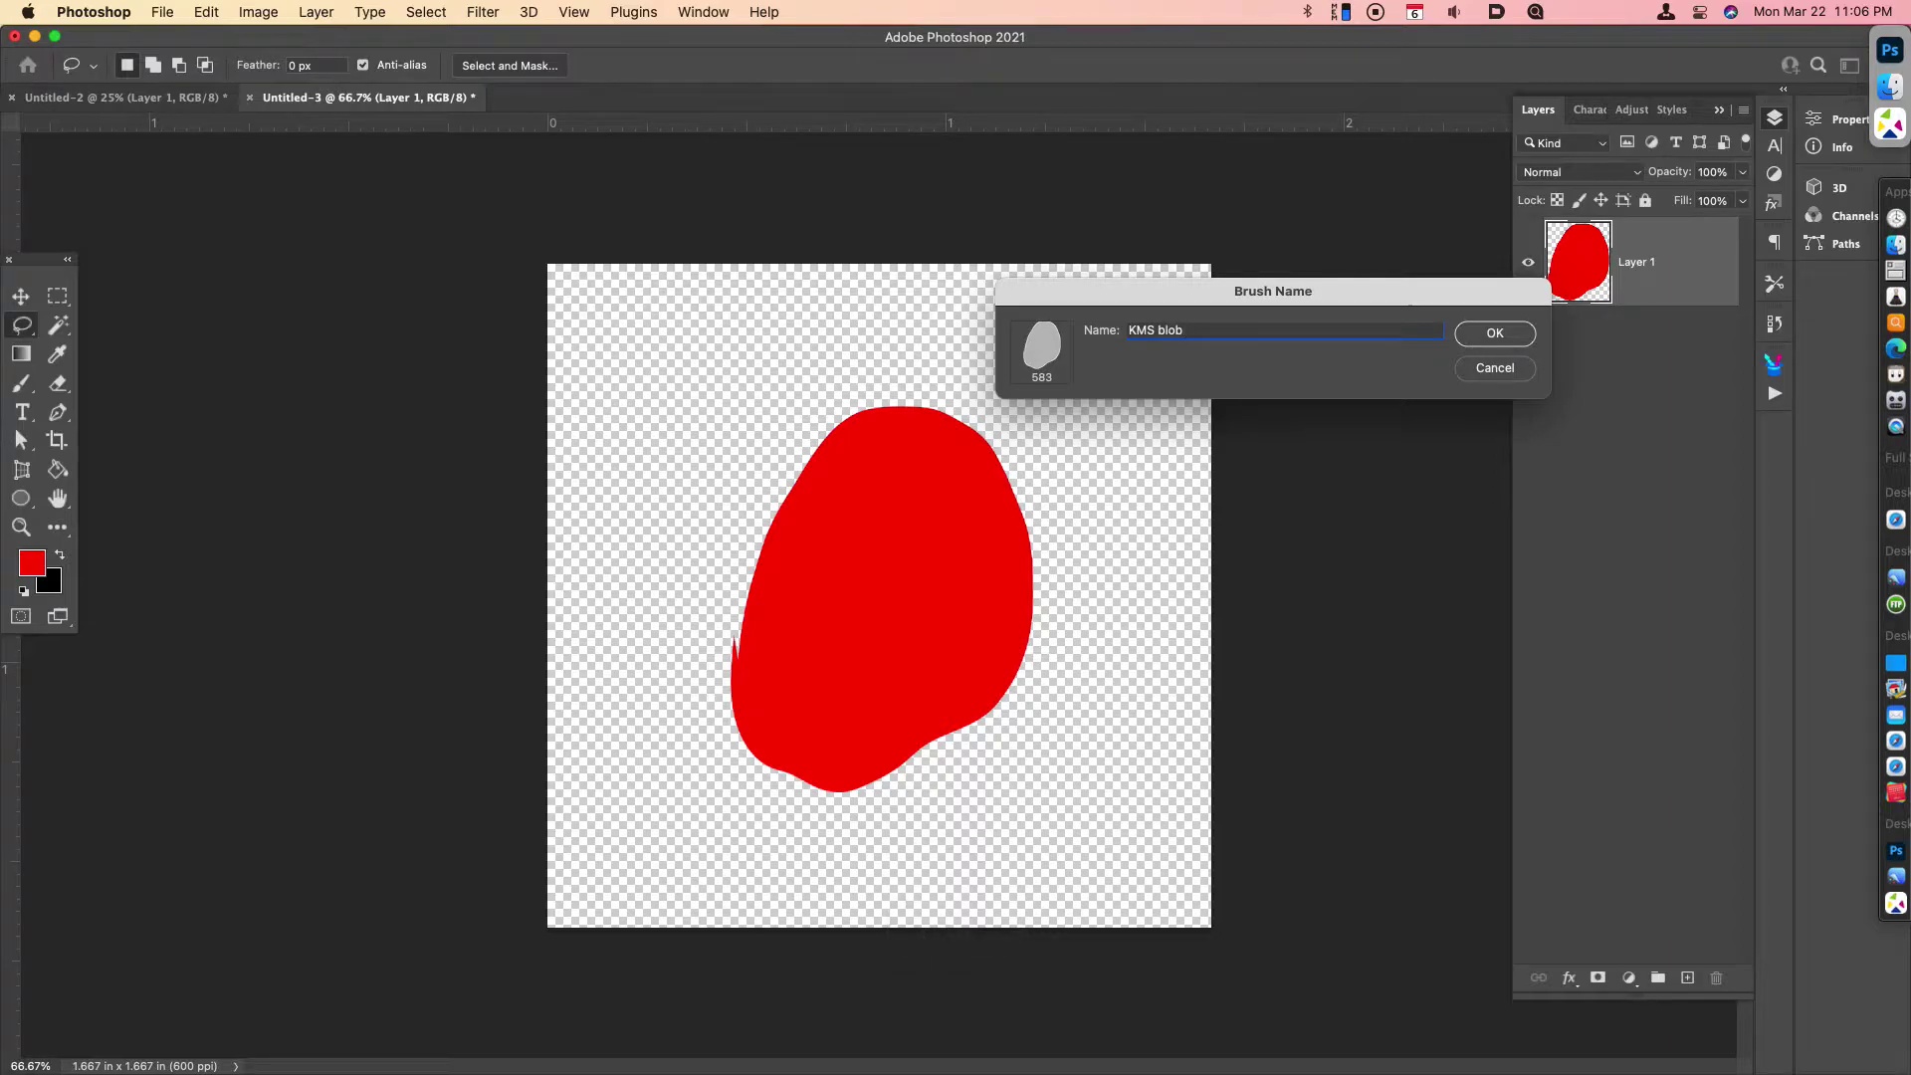
text( brush)
key(Return)
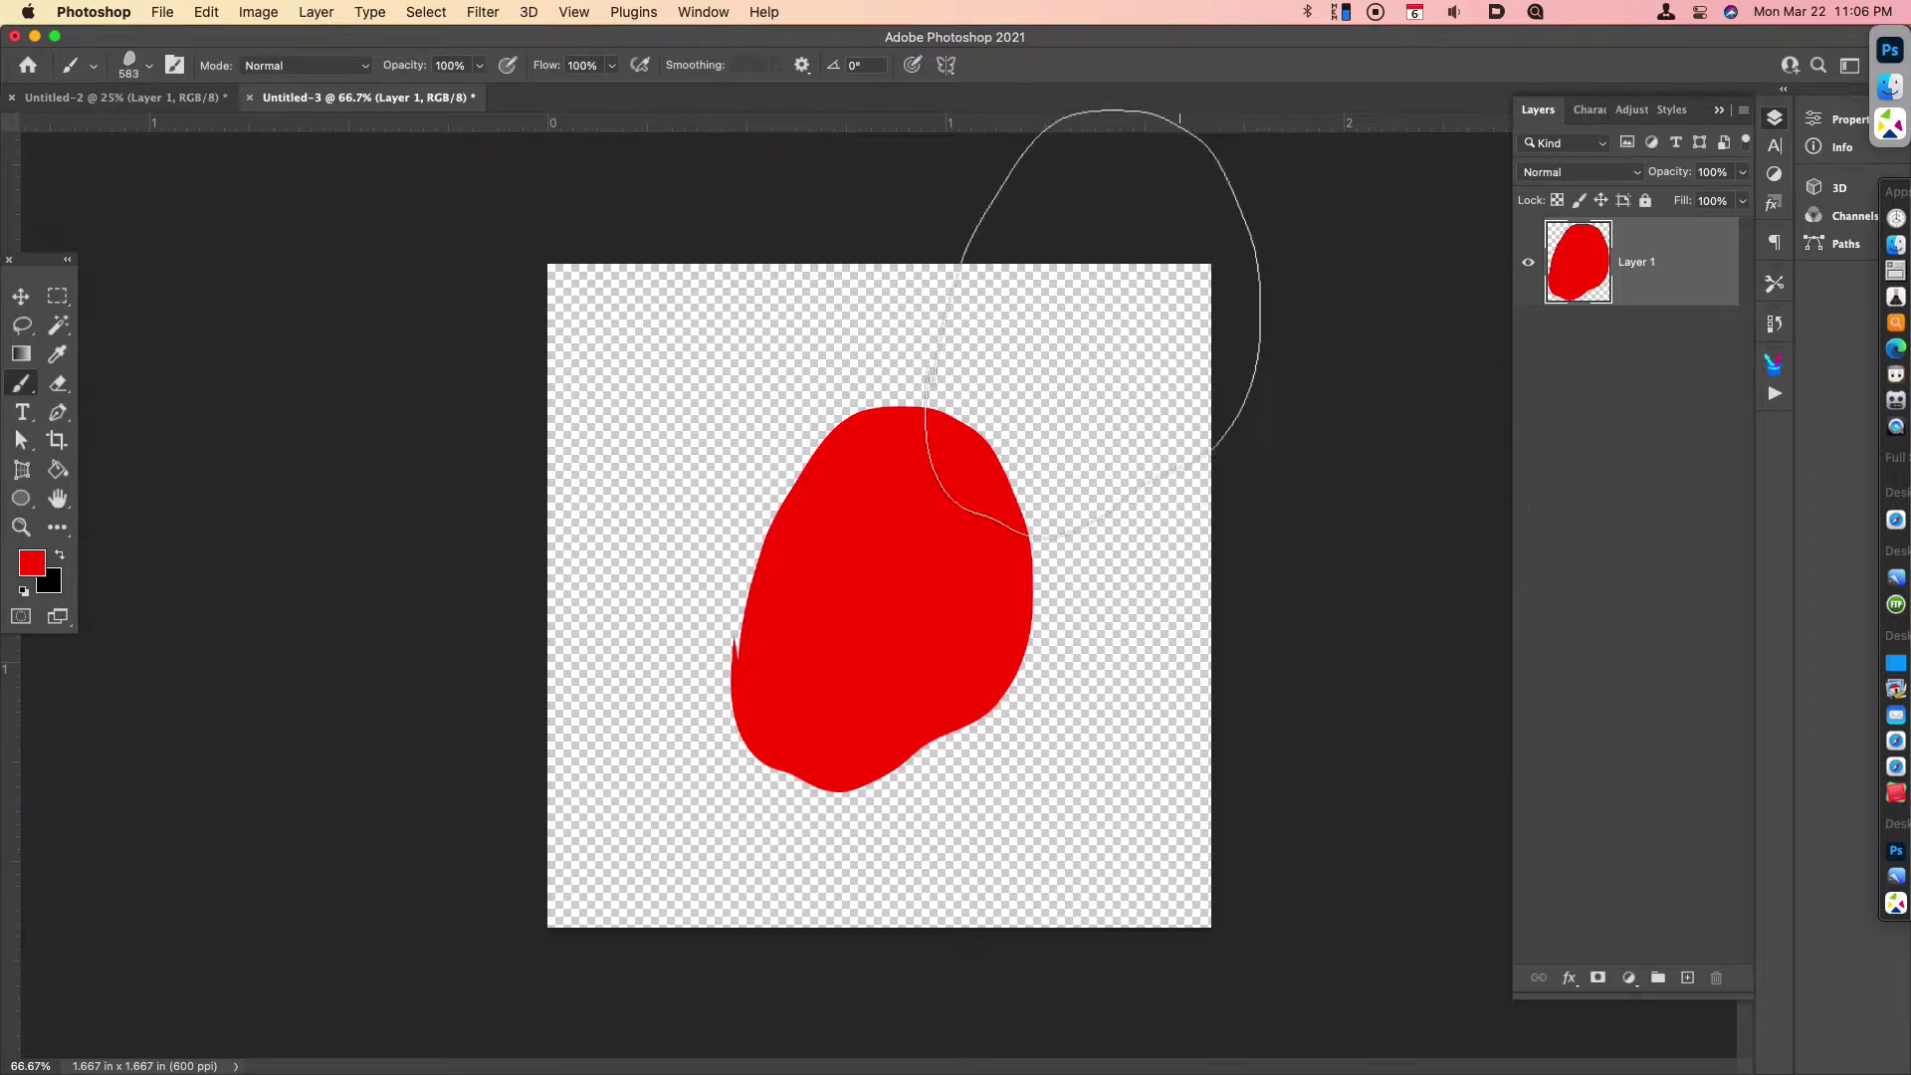
Step: On the Untitled-2 page, paint a test wave stroke with the blob brush, then undo it
click(124, 97)
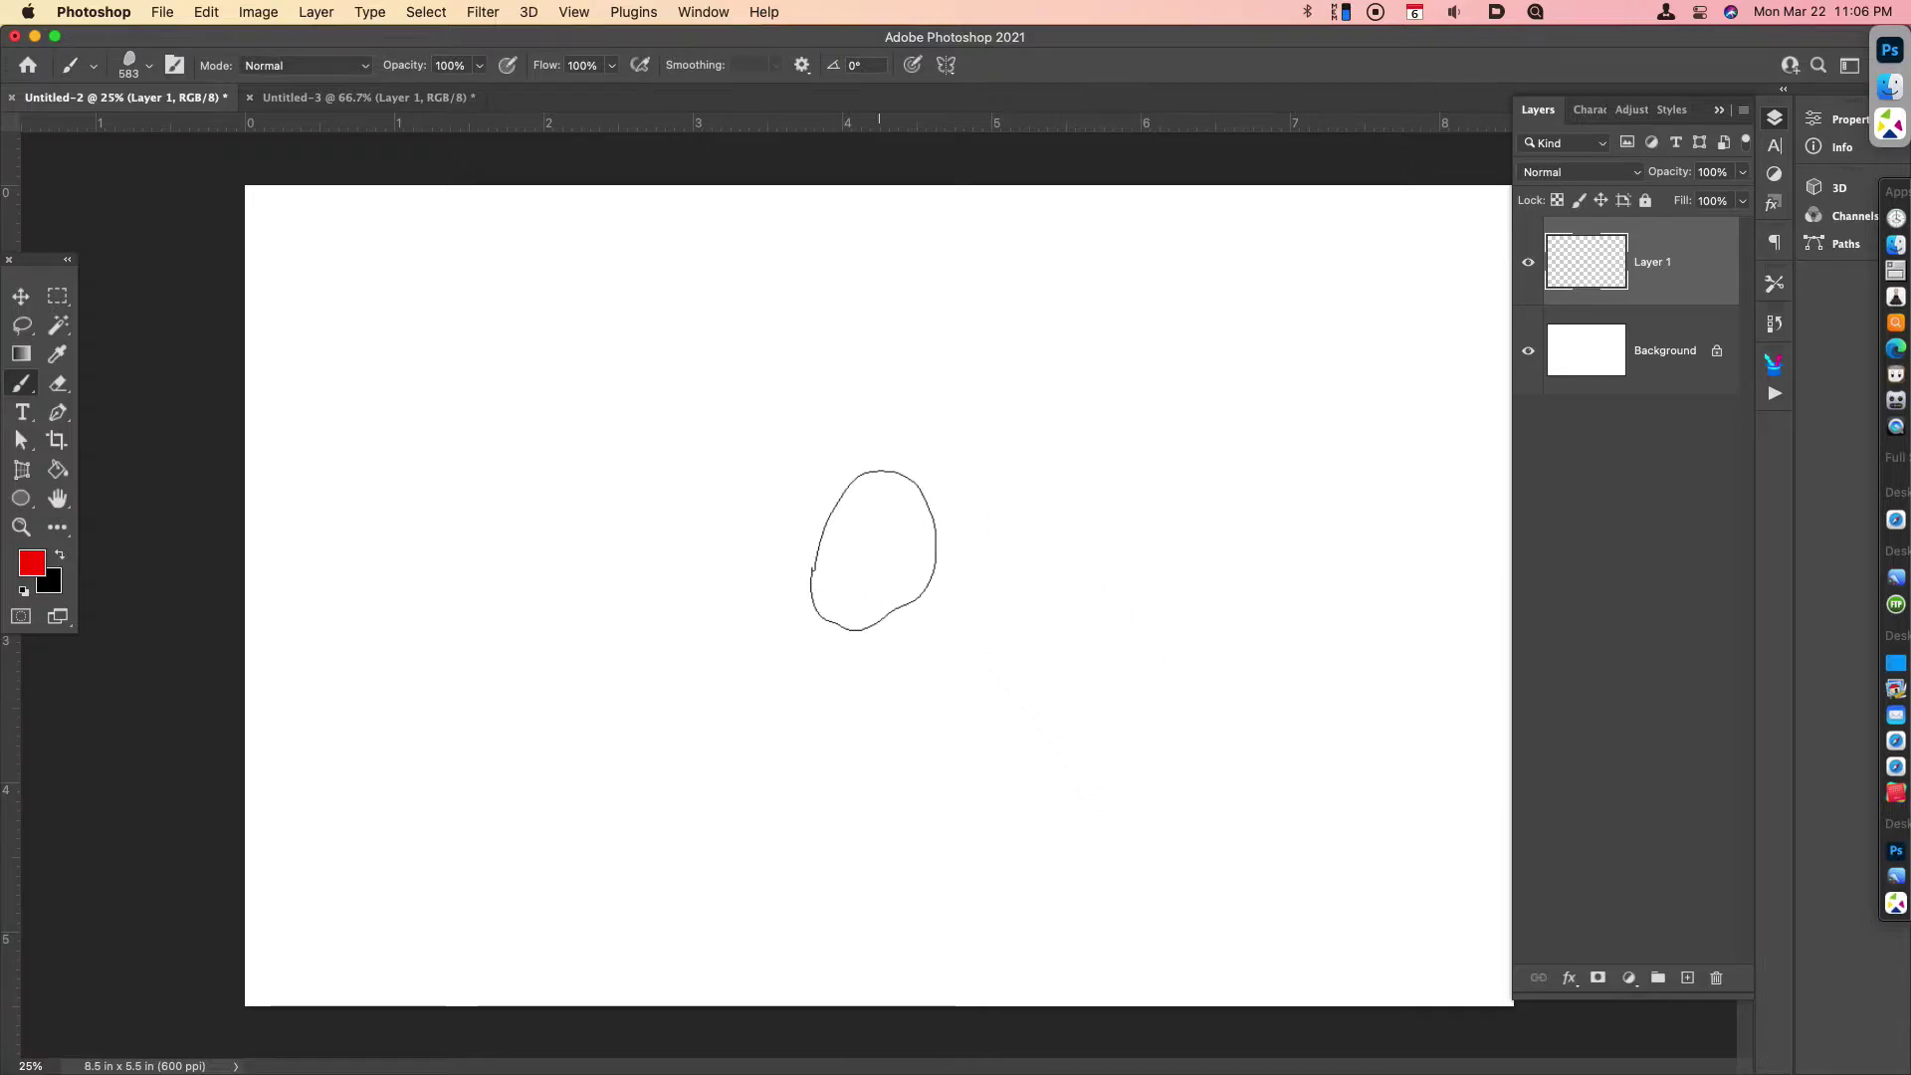
mouse_move(640, 577)
mouse_down()
mouse_move(762, 408)
mouse_move(1075, 700)
mouse_move(1174, 728)
mouse_up()
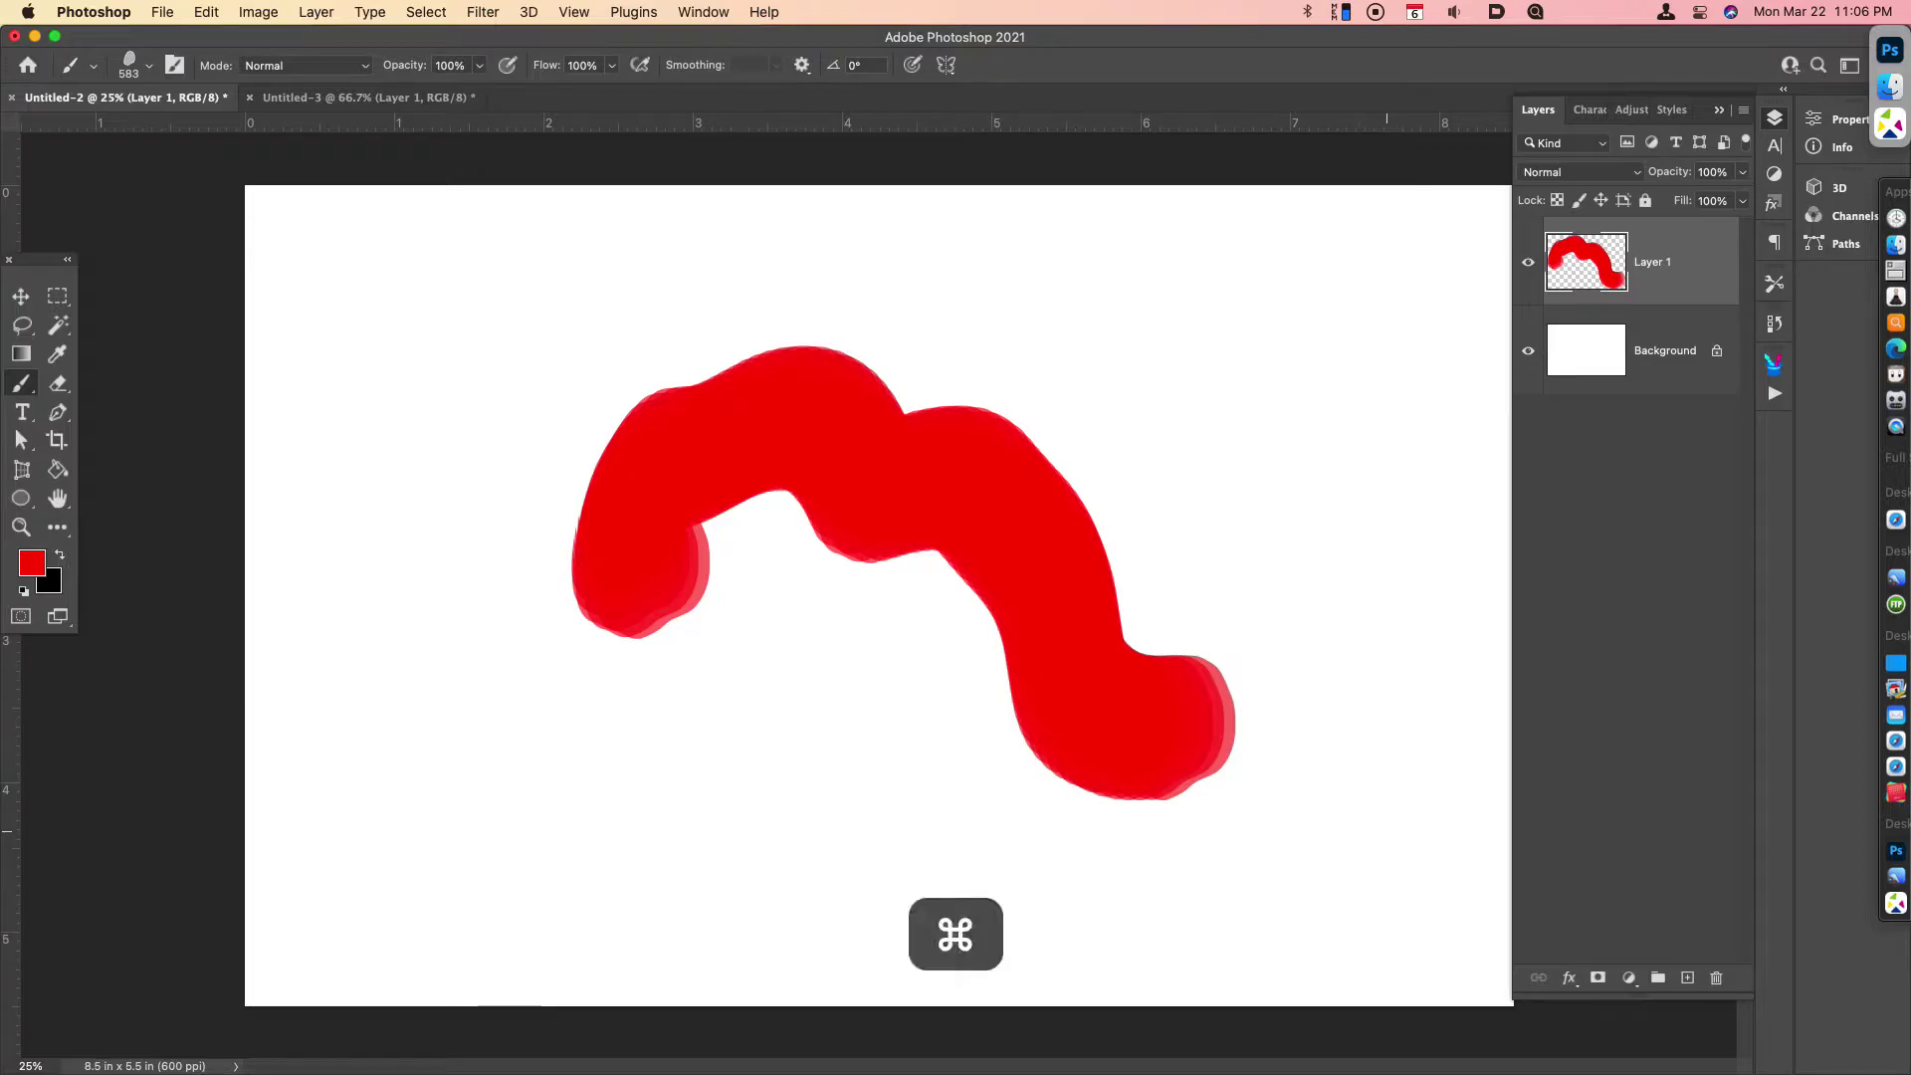
key(super+z)
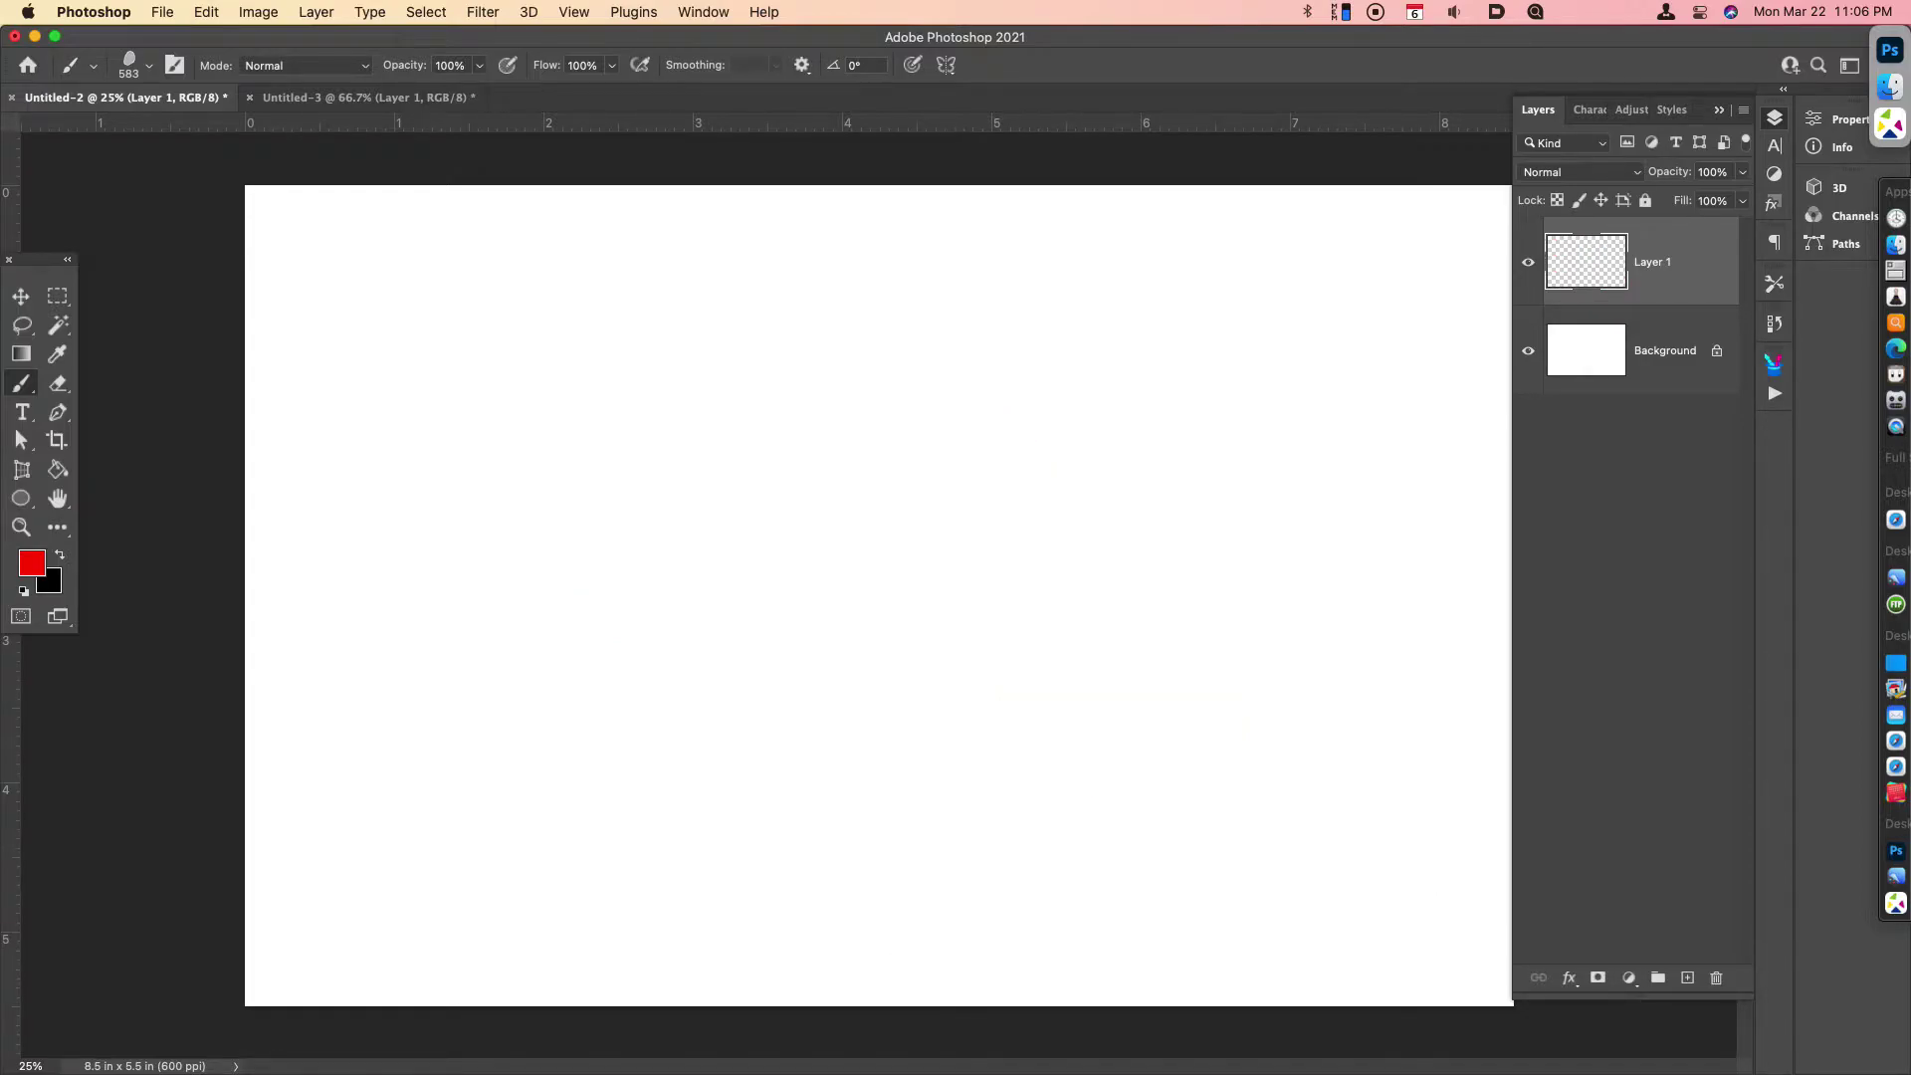
Step: Enable Shape Dynamics in Brush Settings with Size Jitter controlled by Pen Pressure
key(F5)
drag(911, 240, 946, 255)
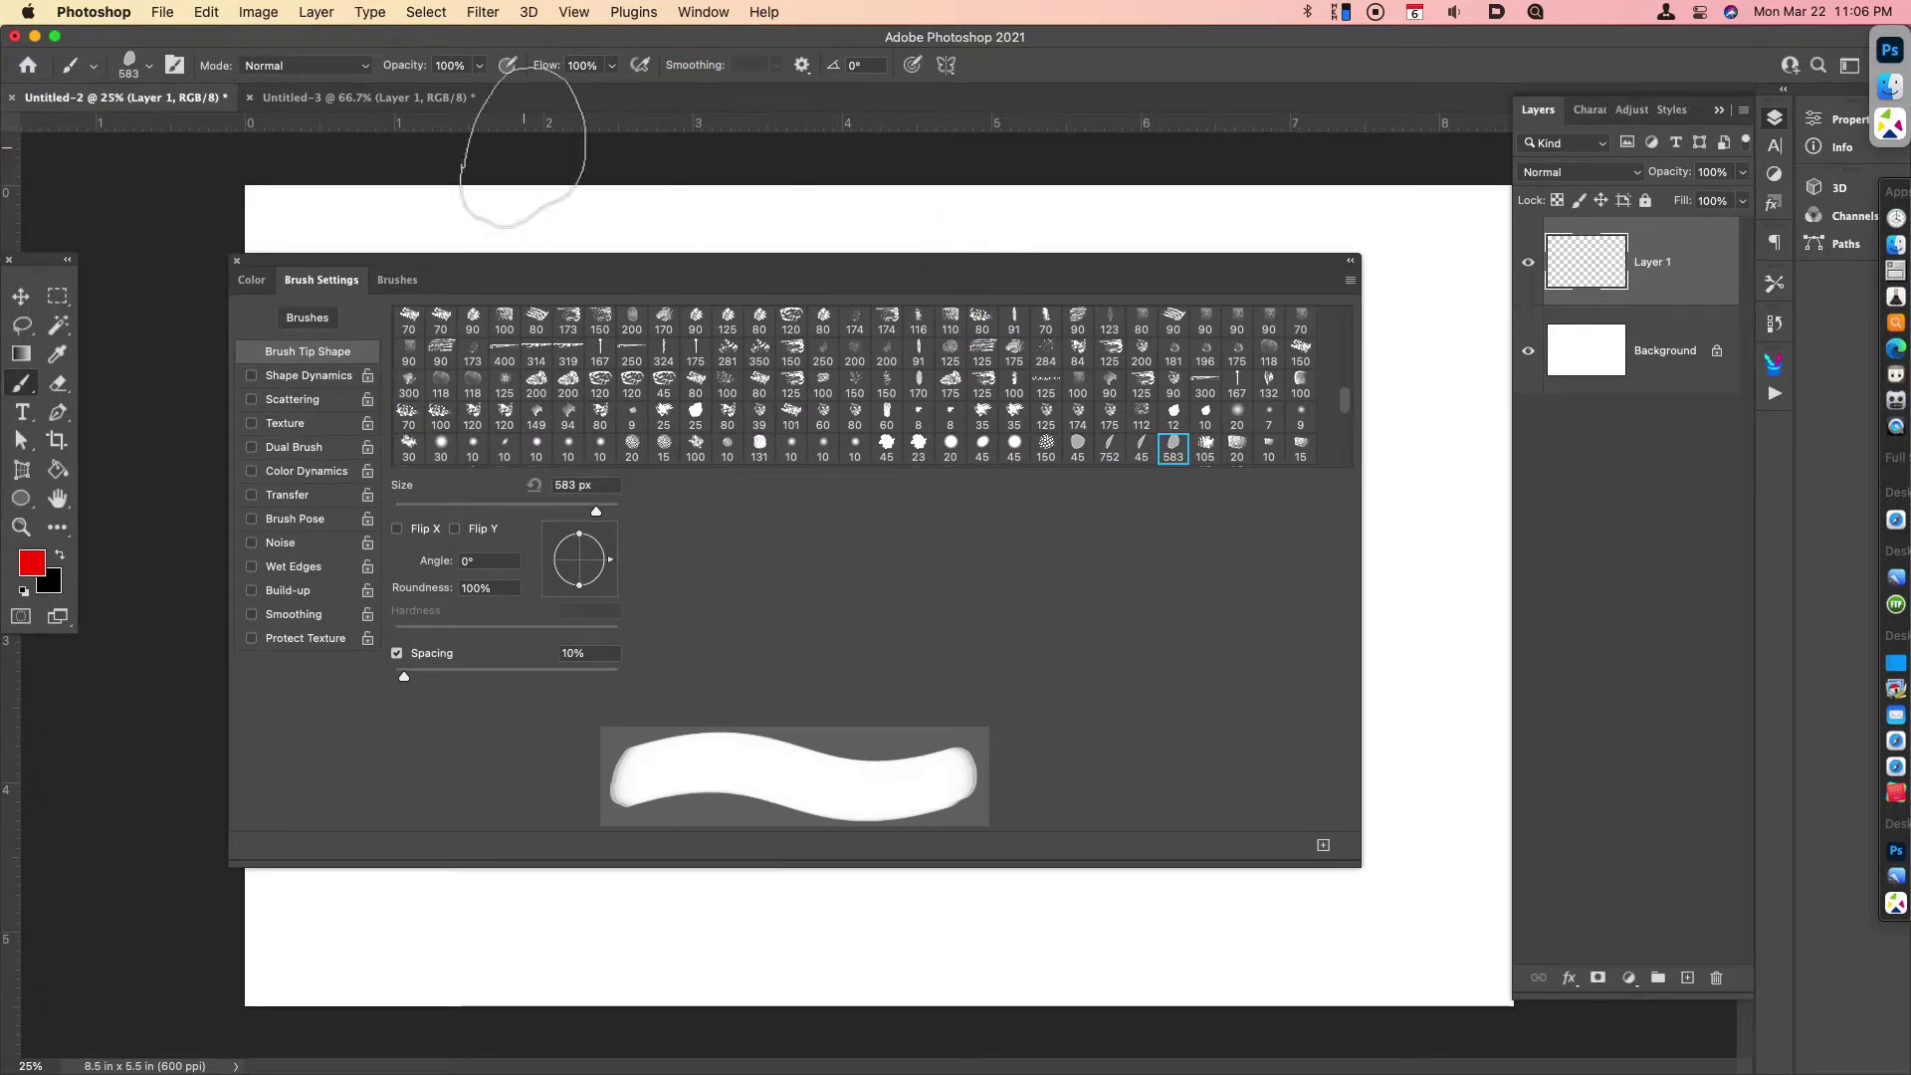
key(F5)
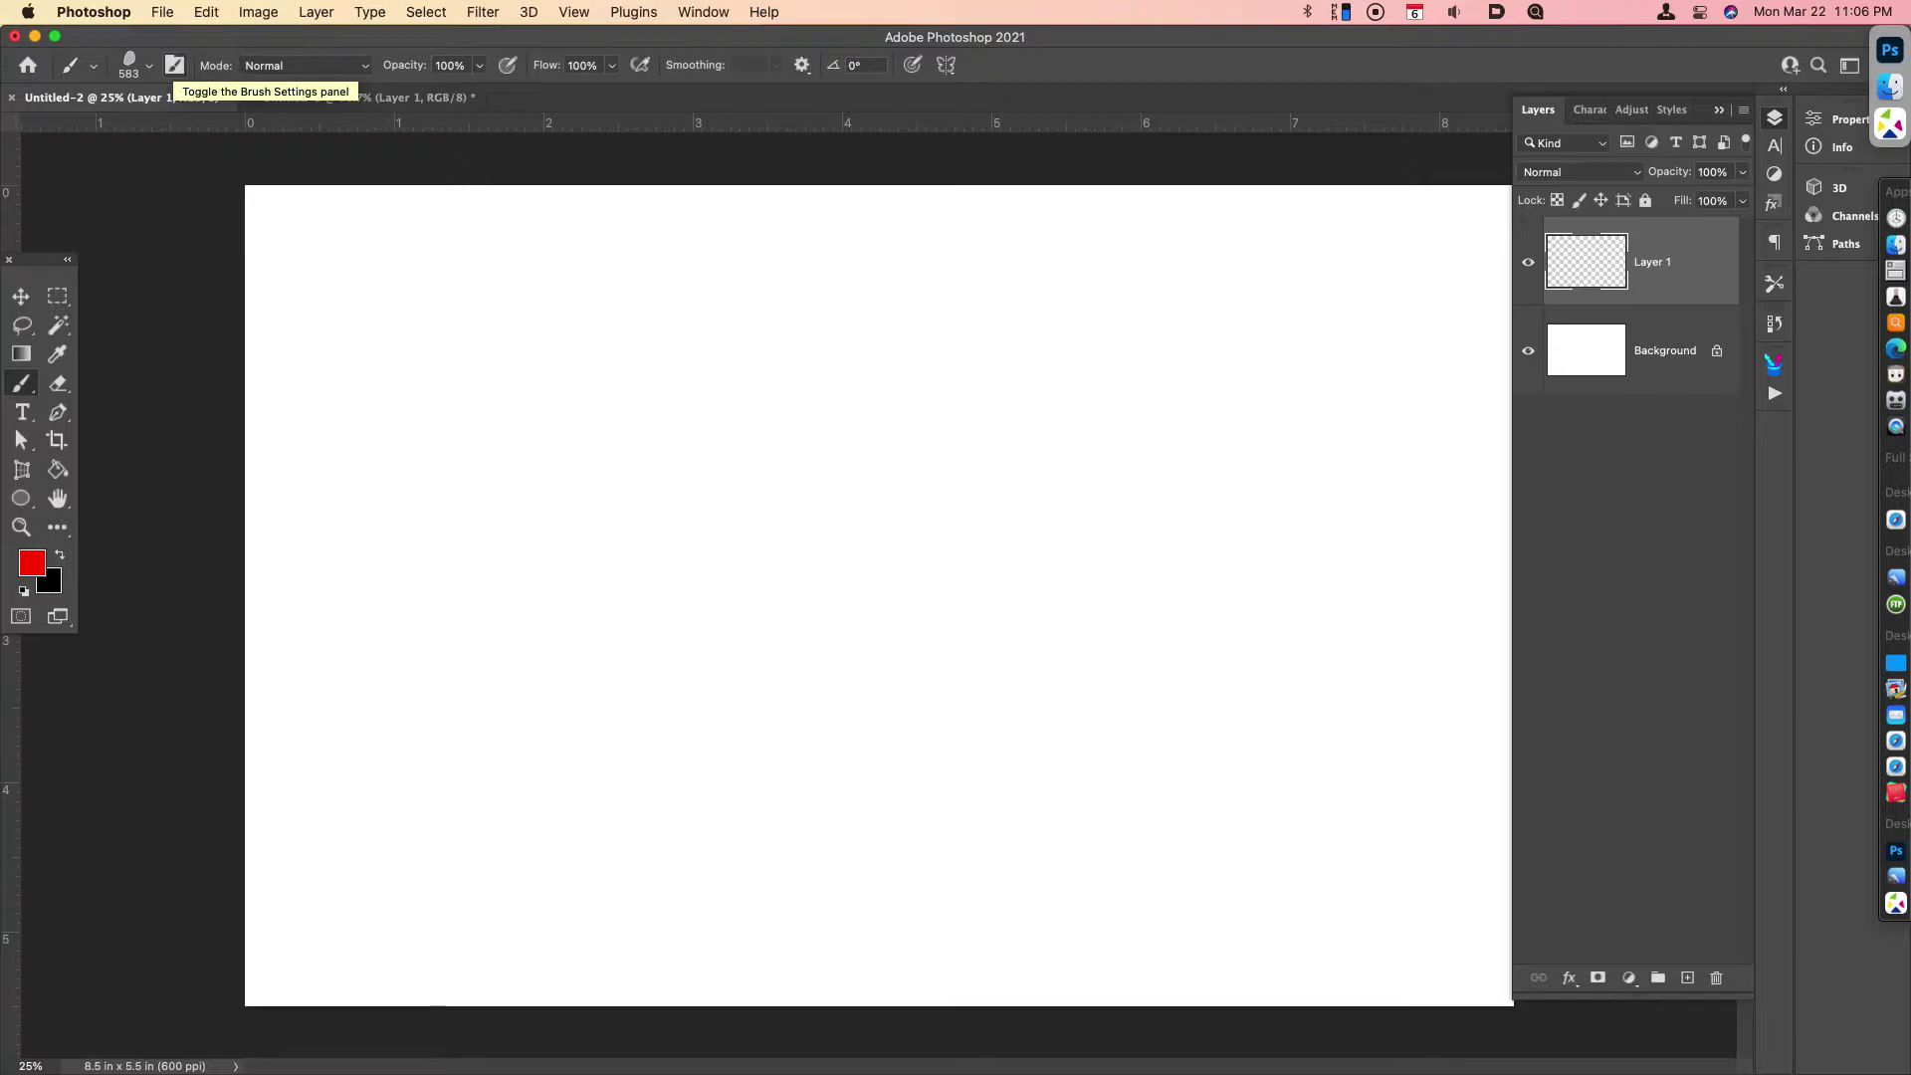
click(174, 65)
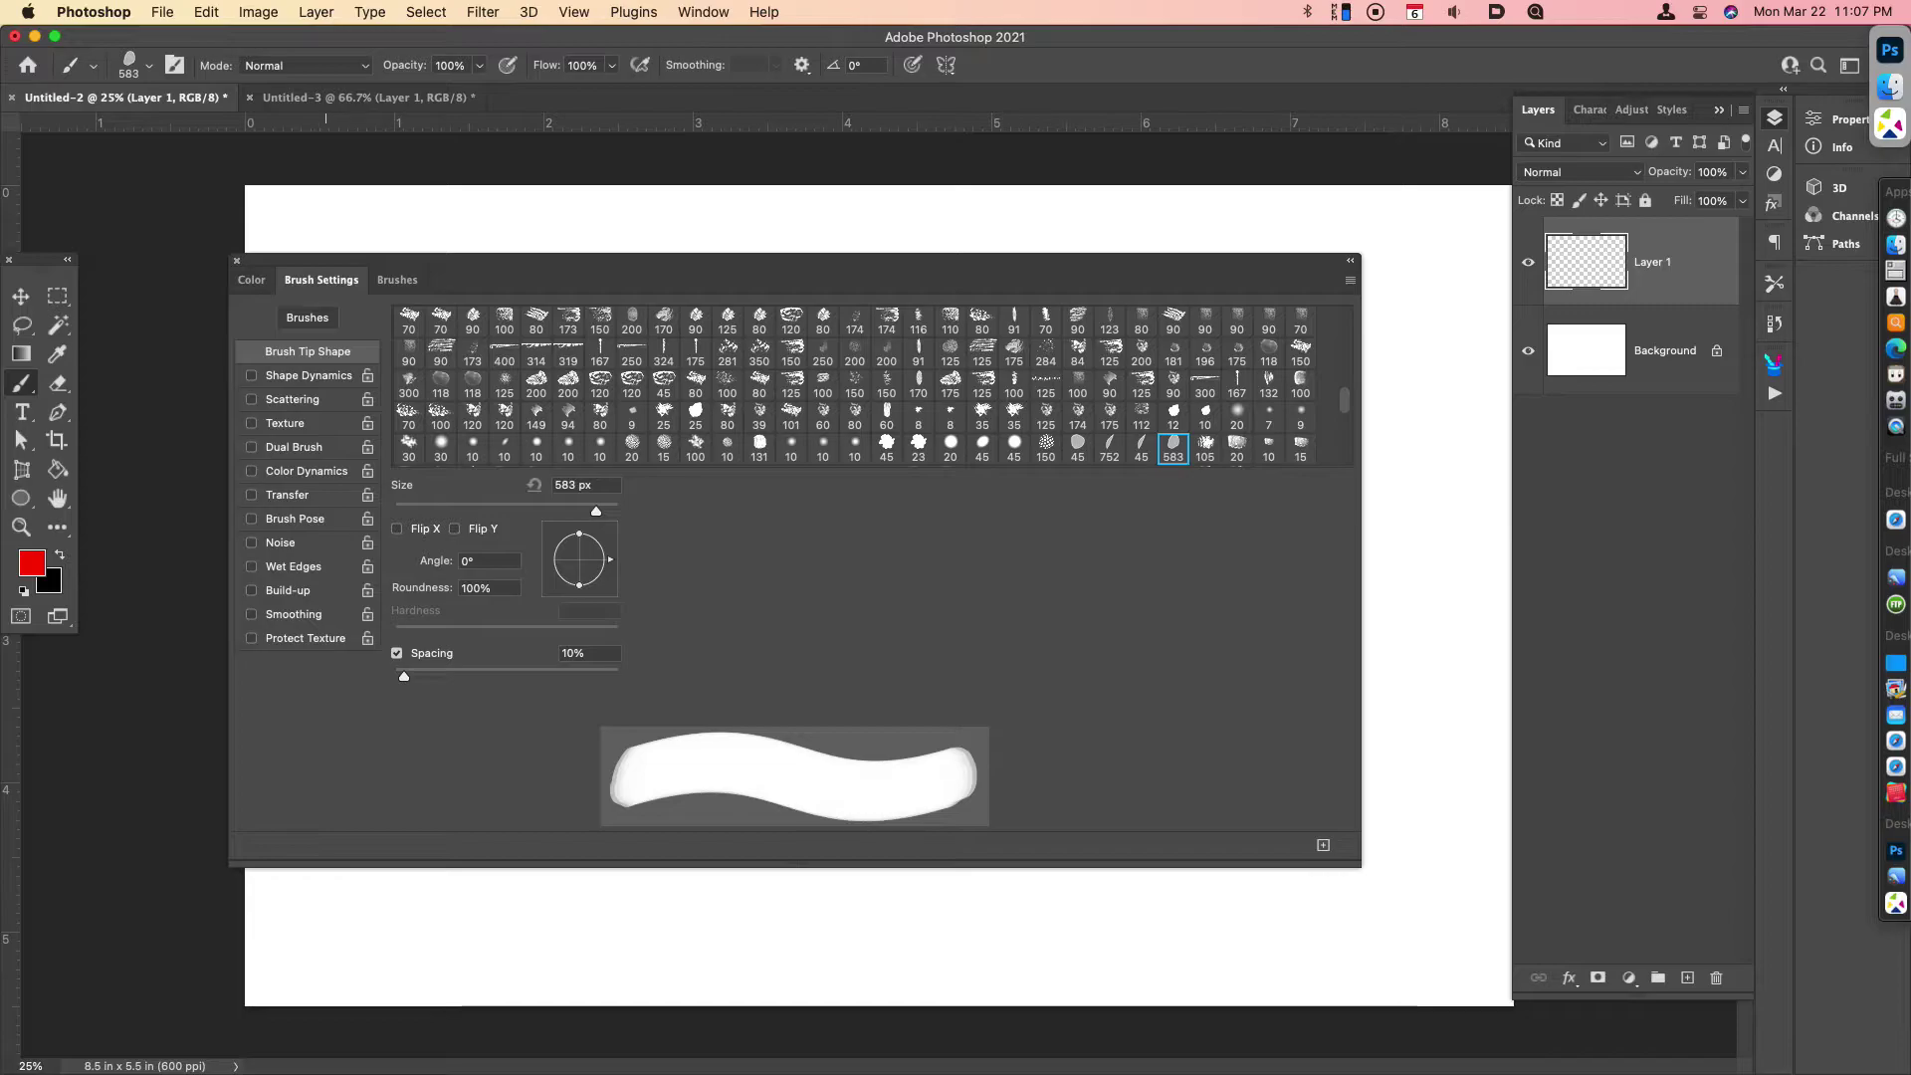
click(325, 375)
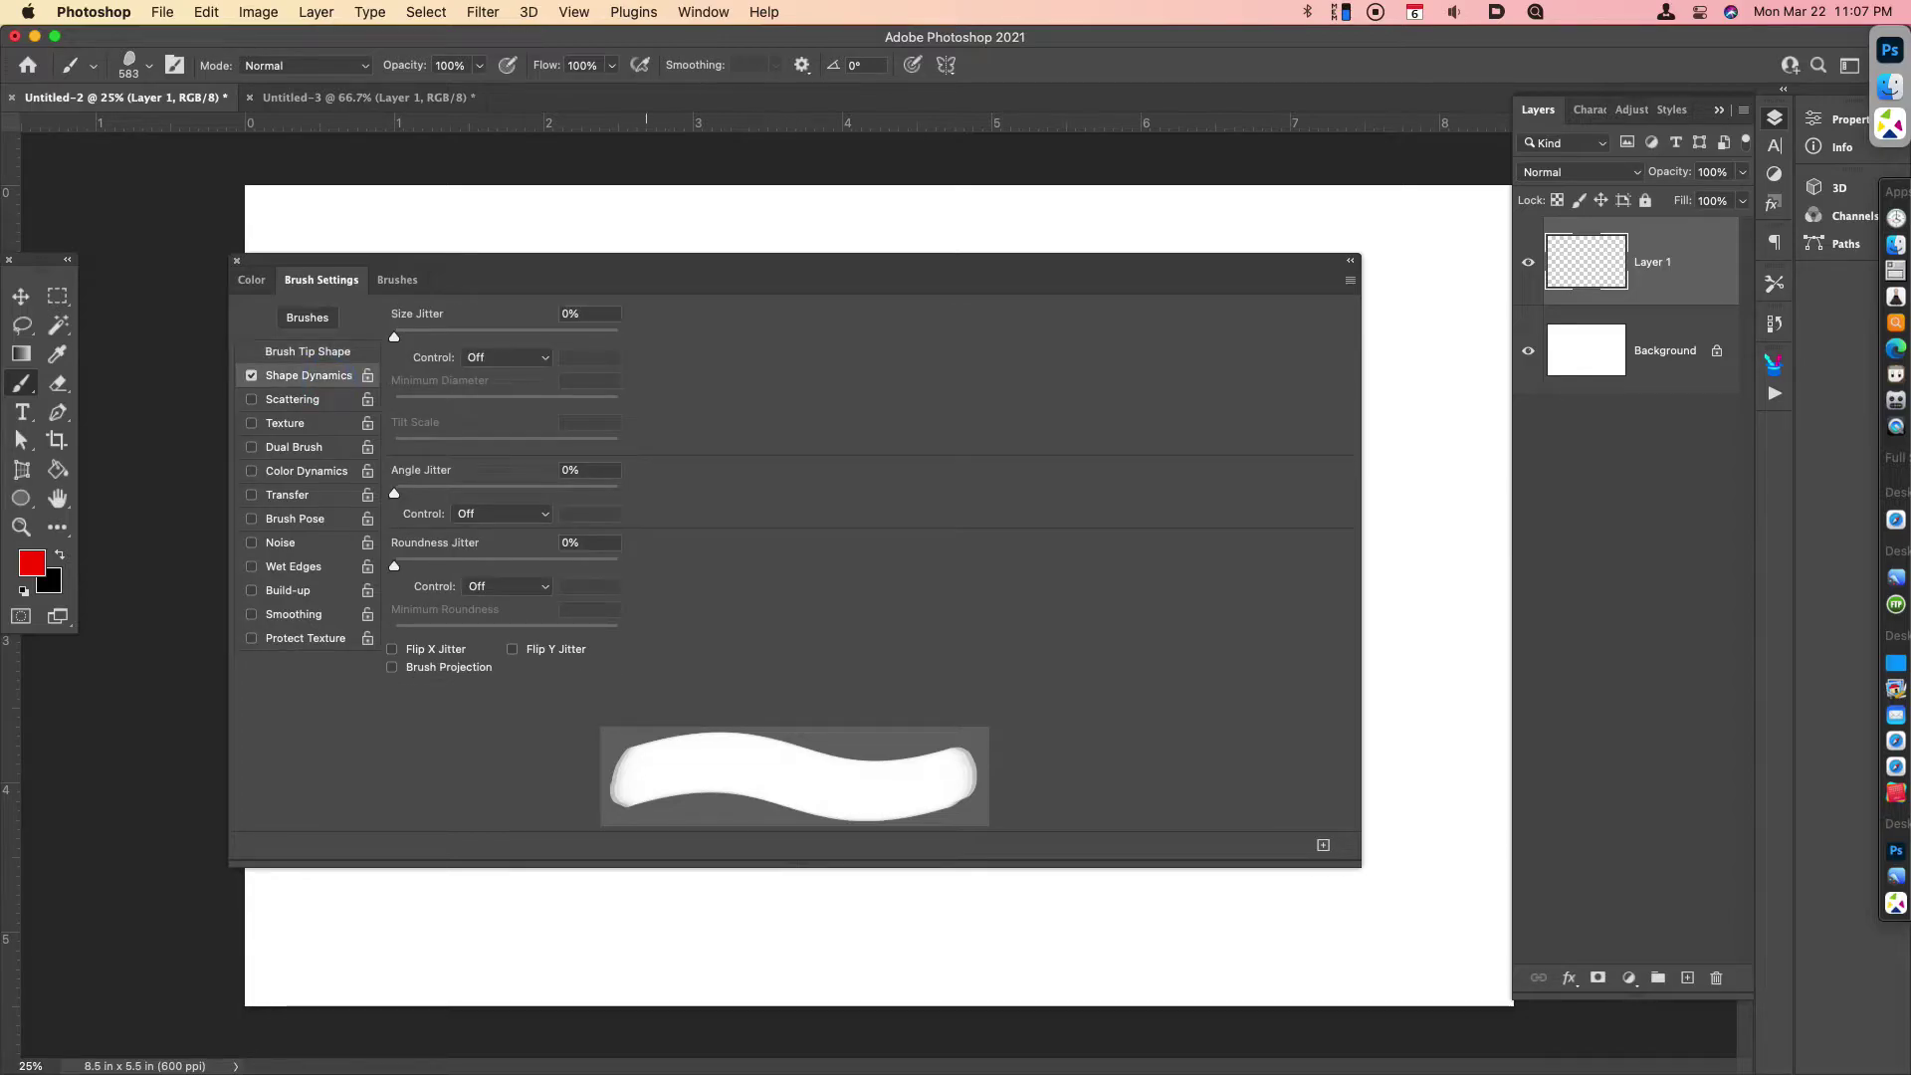
click(506, 357)
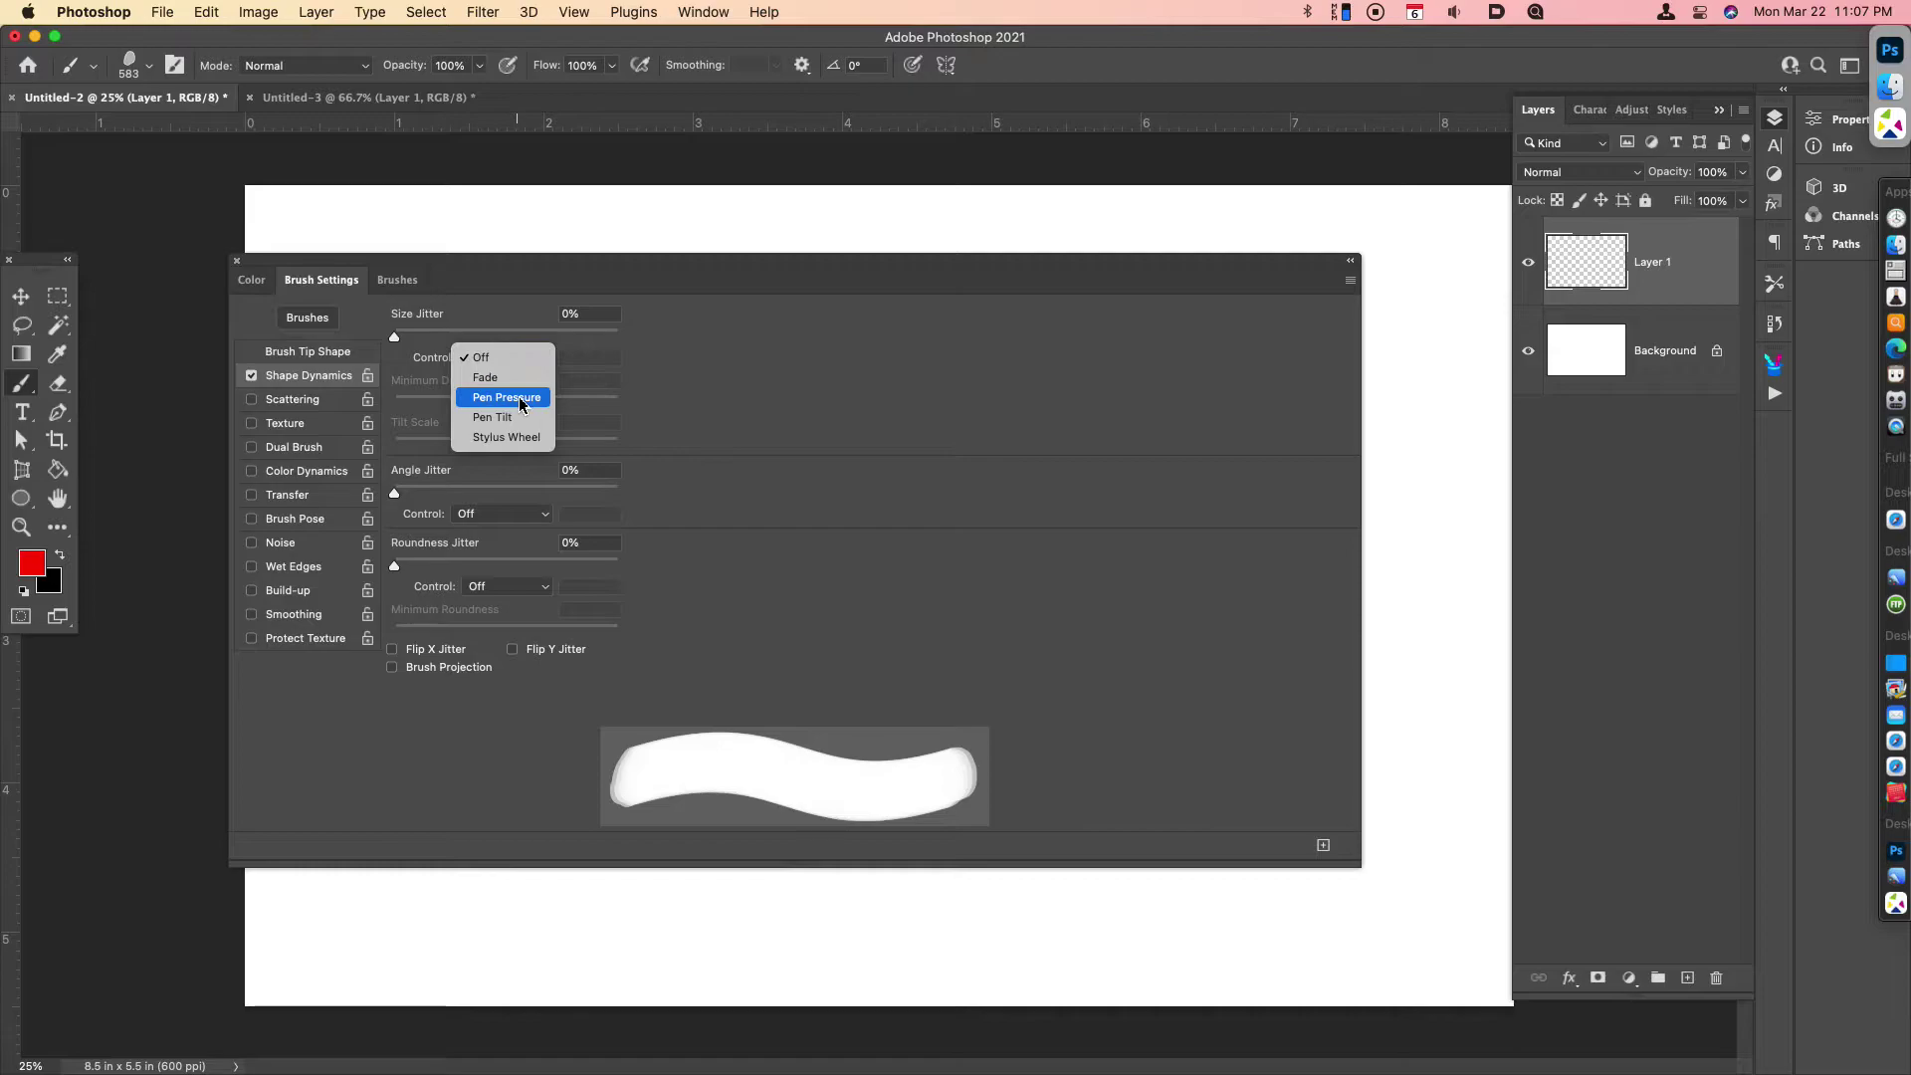
click(525, 401)
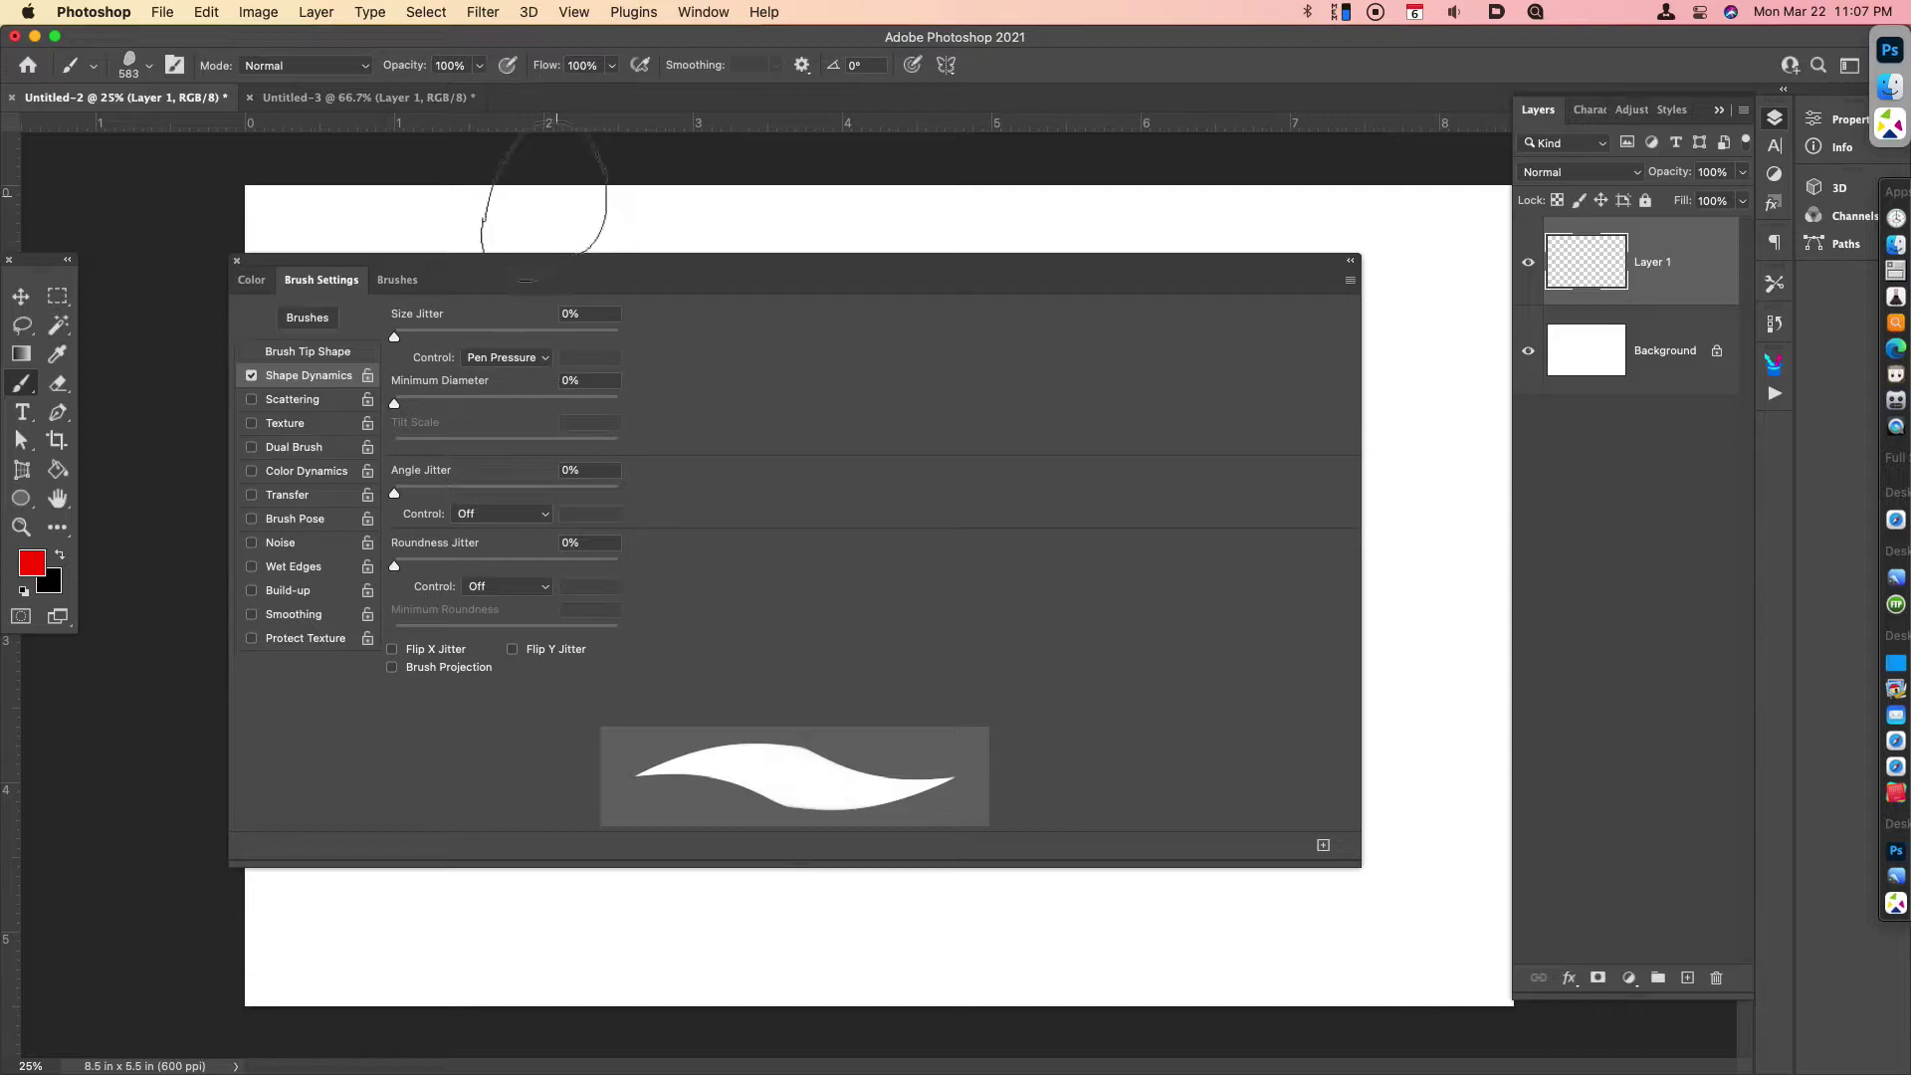
Step: Set the brush tip to a 57° angle and 59% roundness, and reduce its size to 27 px
click(308, 351)
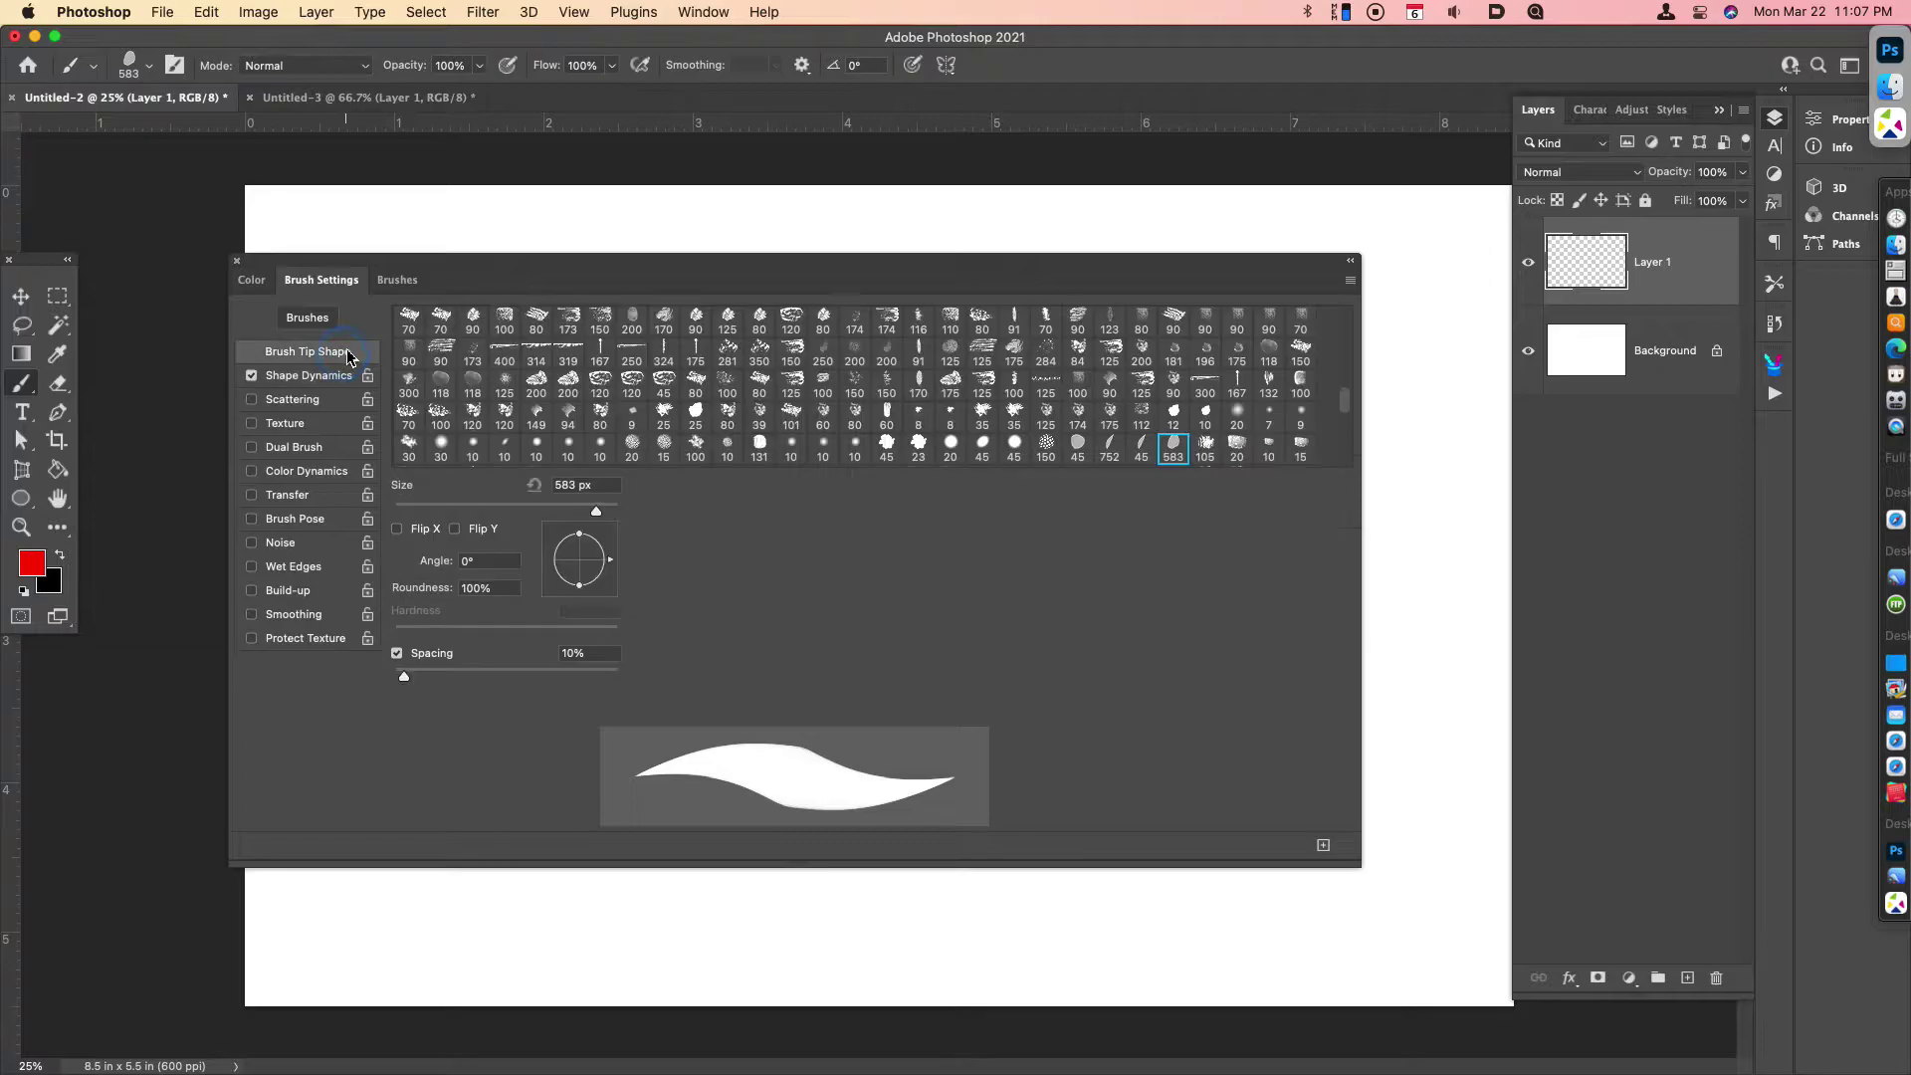
click(611, 554)
mouse_move(613, 558)
mouse_down()
mouse_move(603, 531)
mouse_move(595, 570)
mouse_up()
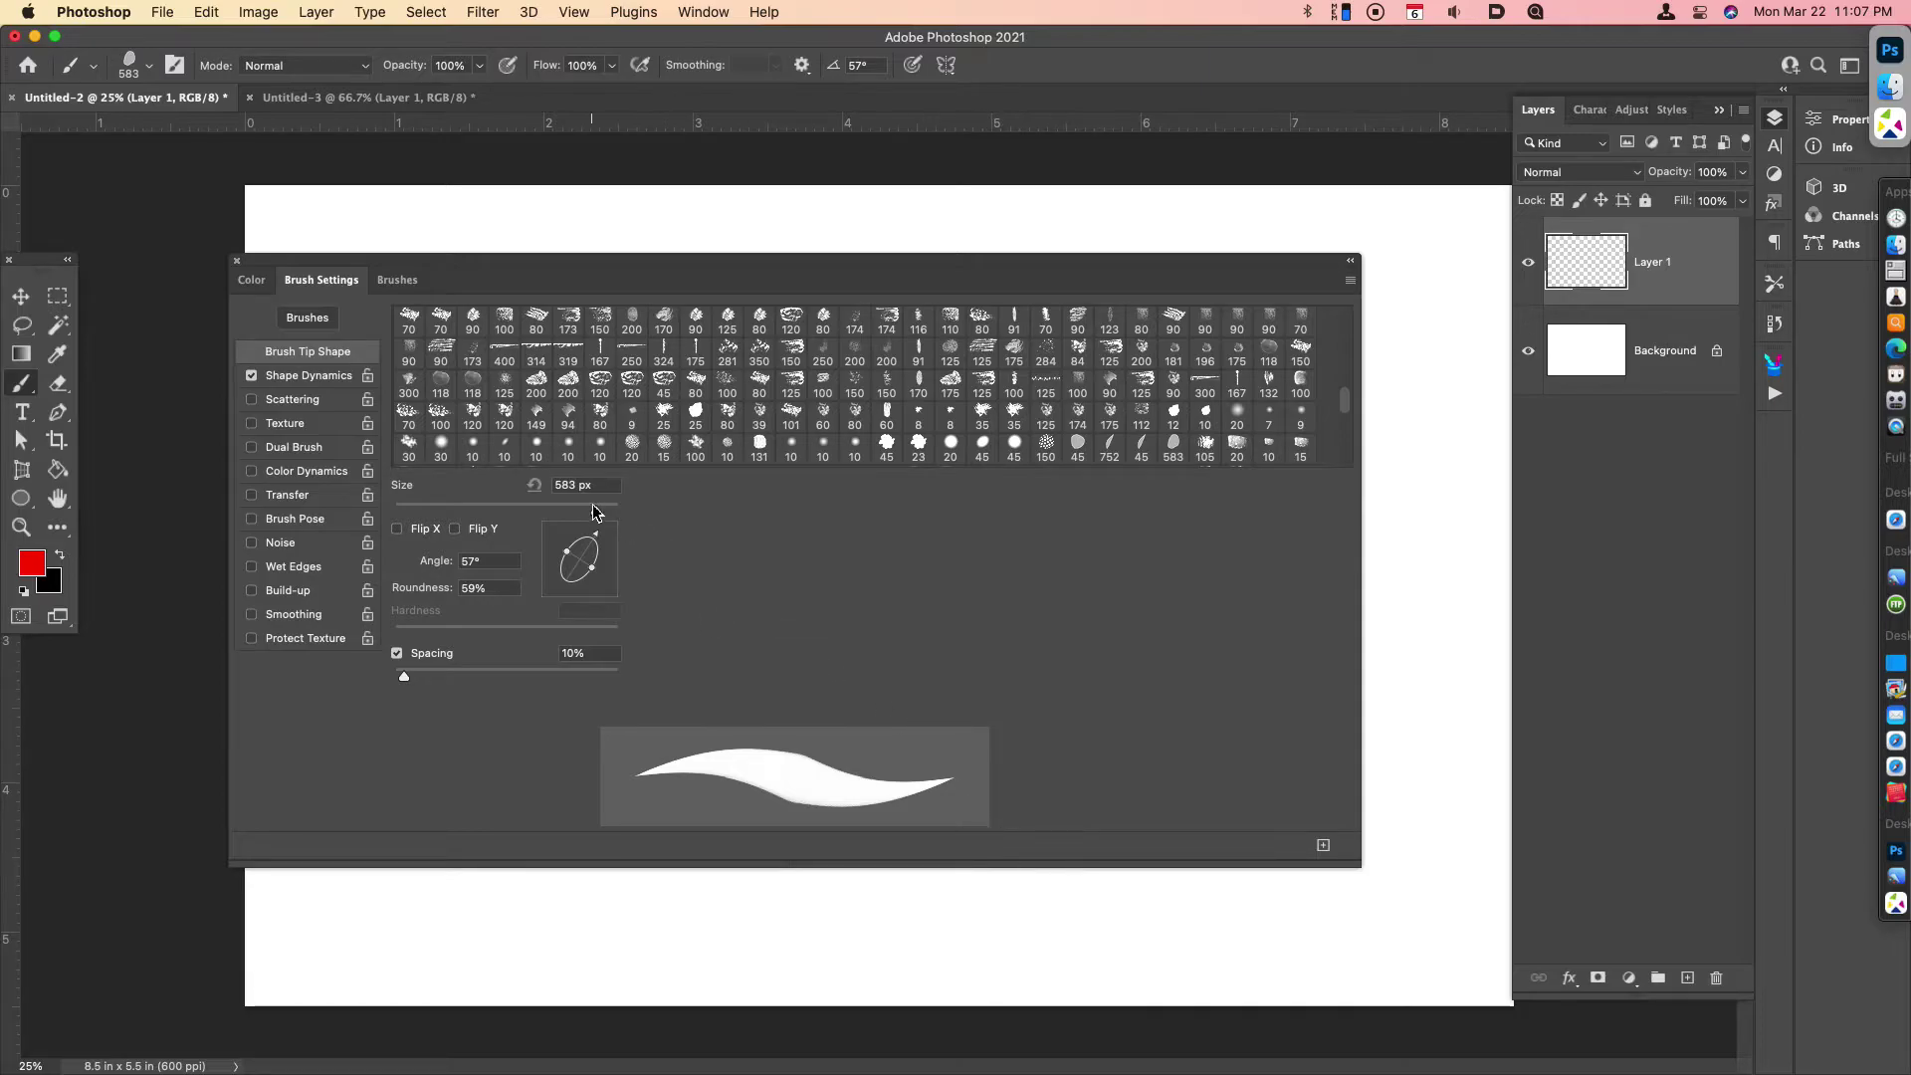
drag(597, 512, 421, 497)
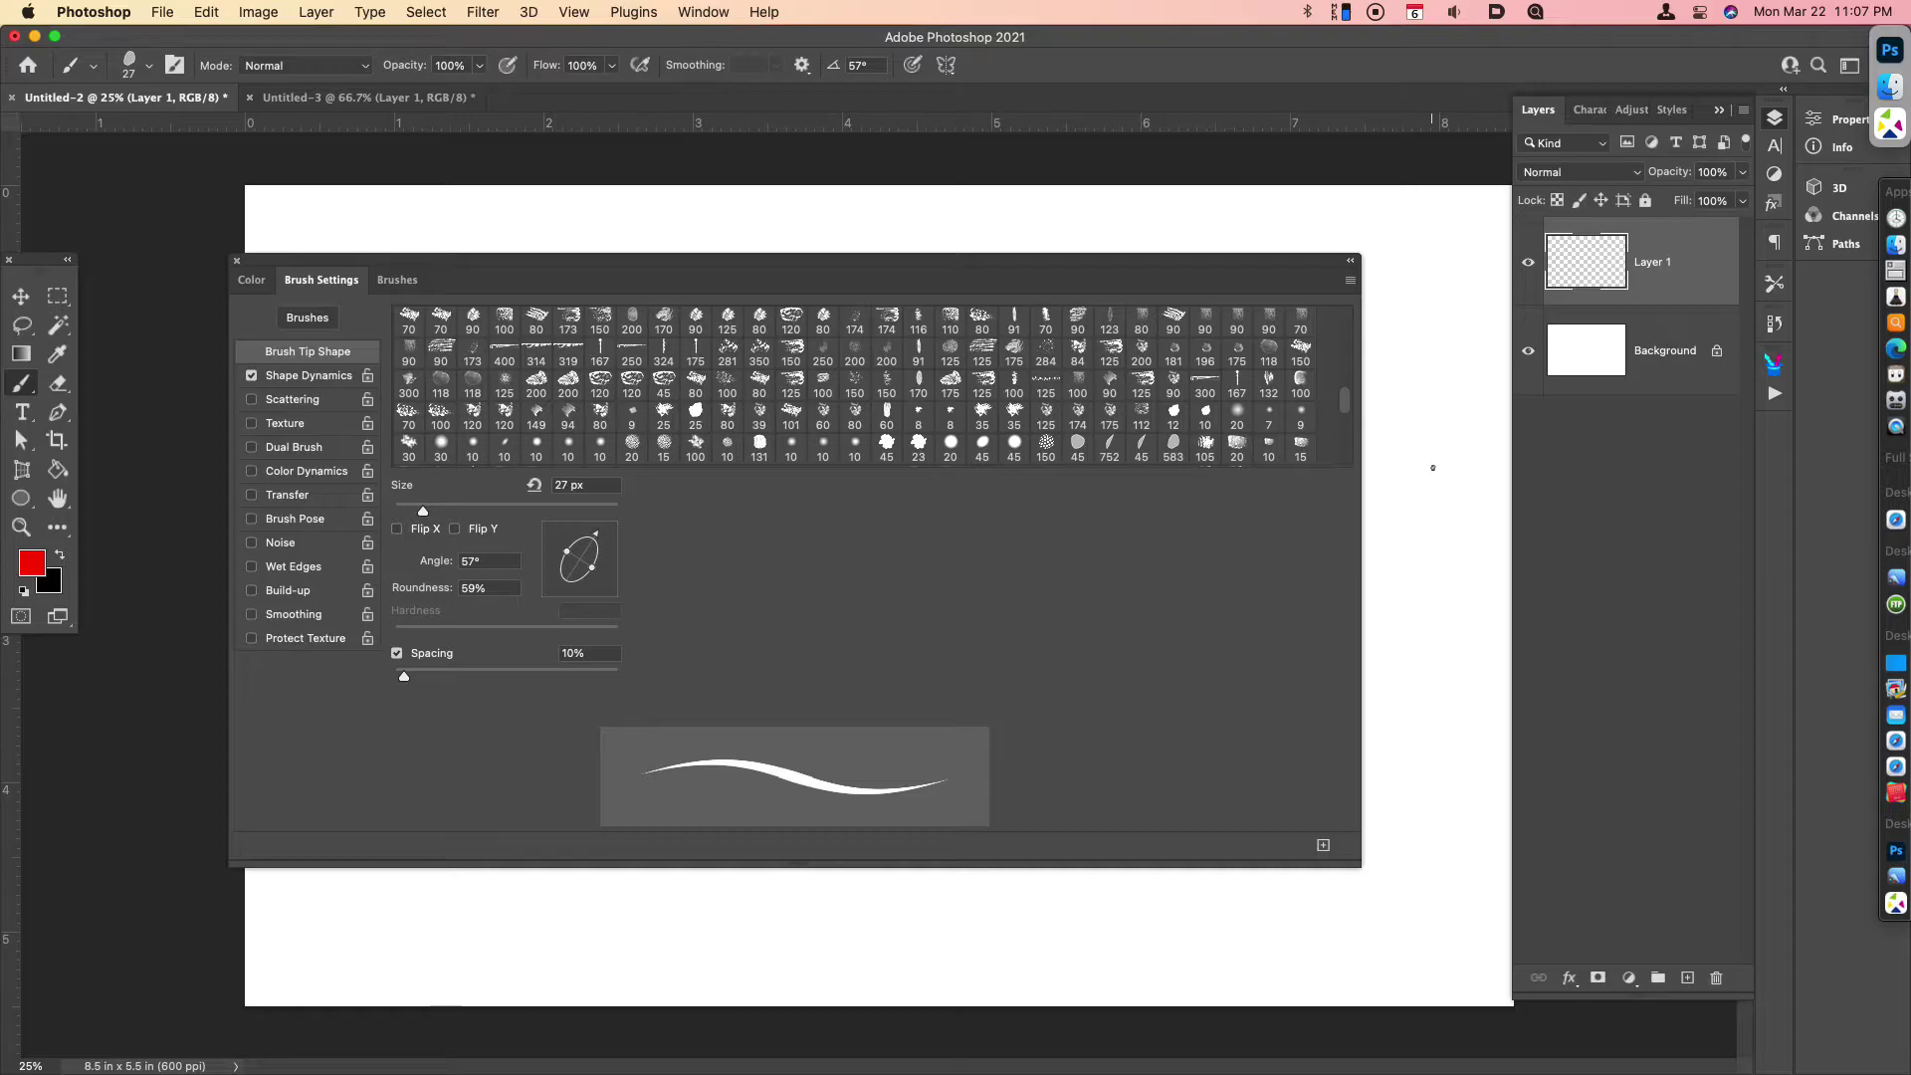
Step: Sketch a red cylinder with a sphere above it
mouse_move(1424, 468)
mouse_down()
mouse_move(1439, 514)
mouse_move(1408, 612)
mouse_up()
drag(1458, 498, 1448, 612)
mouse_move(1398, 497)
mouse_down()
mouse_move(1405, 615)
mouse_move(1451, 607)
mouse_up()
drag(1423, 509, 1433, 612)
drag(1423, 286, 1455, 316)
Step: Move and narrow the Brush Settings panel, then sketch a second cylinder
drag(329, 268, 280, 260)
drag(1070, 263, 1017, 263)
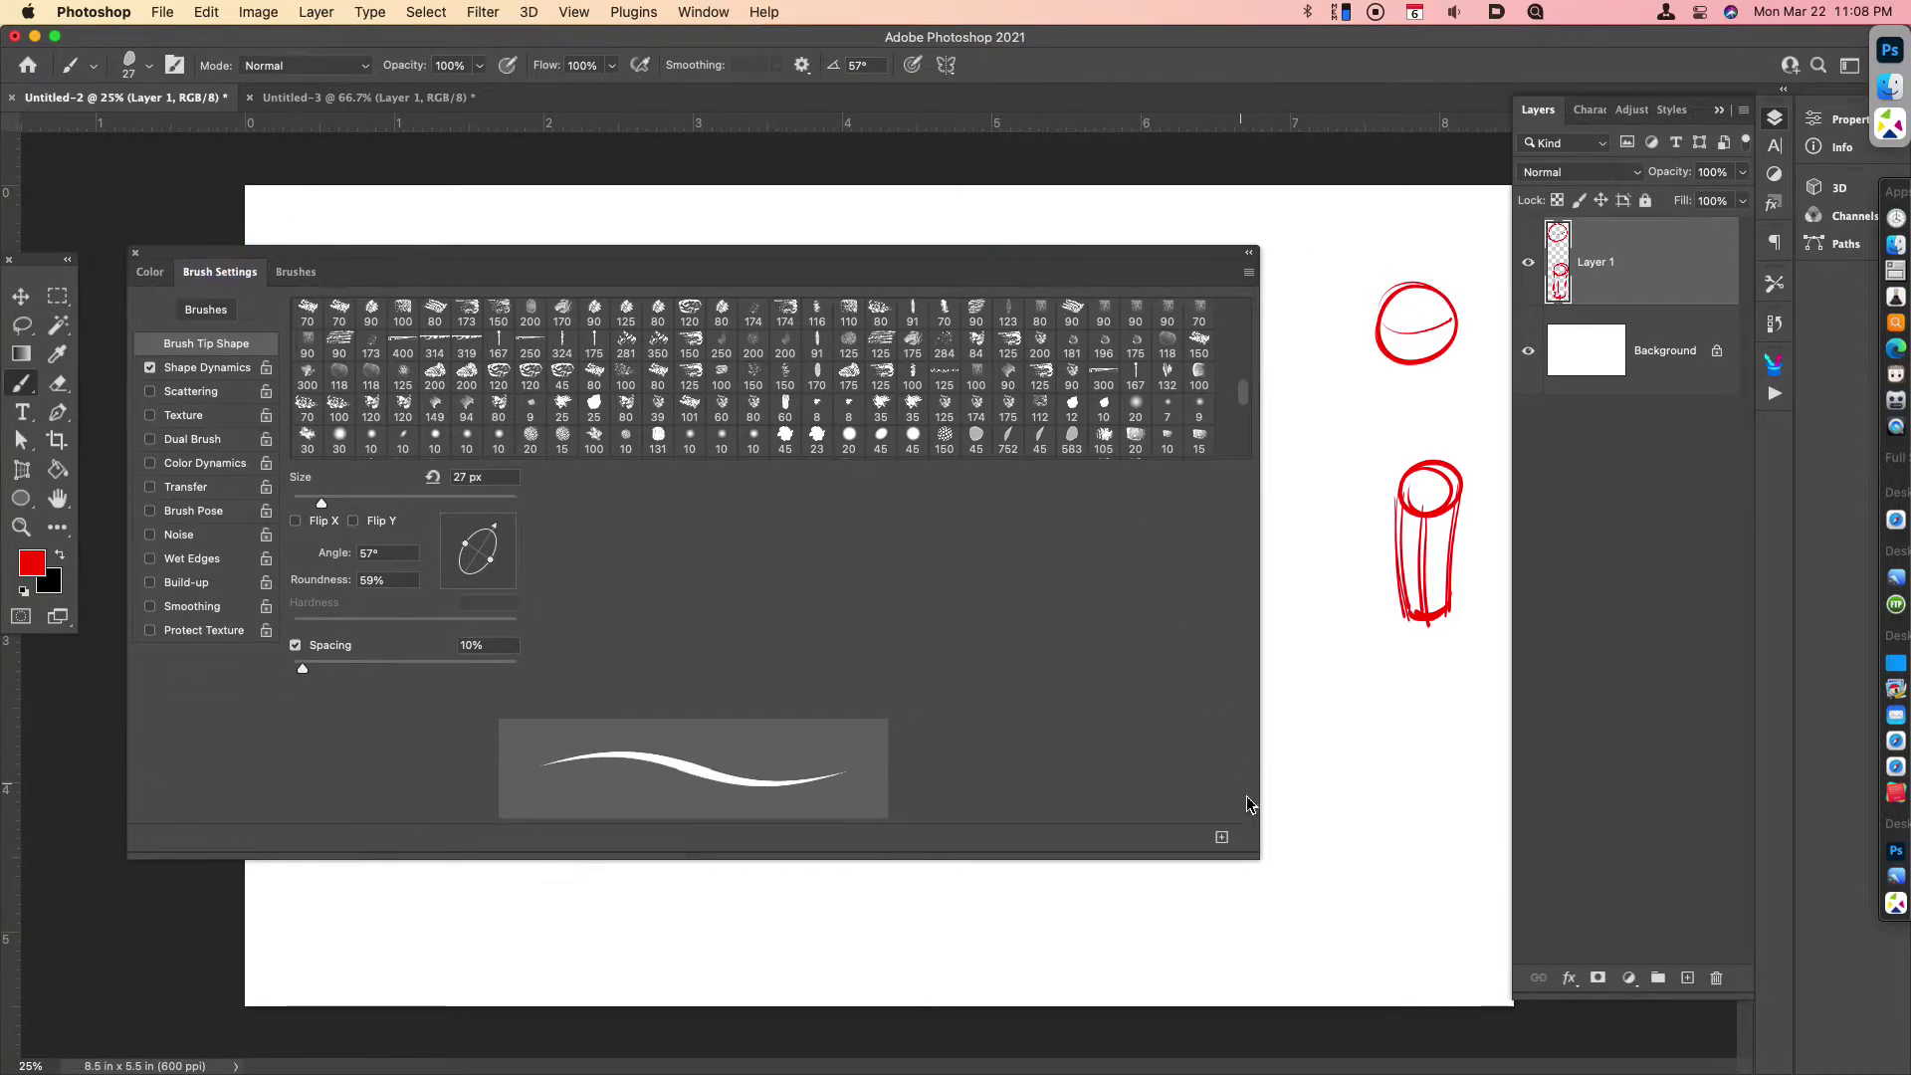
mouse_move(1256, 856)
mouse_down()
mouse_move(1207, 845)
mouse_move(767, 901)
mouse_up()
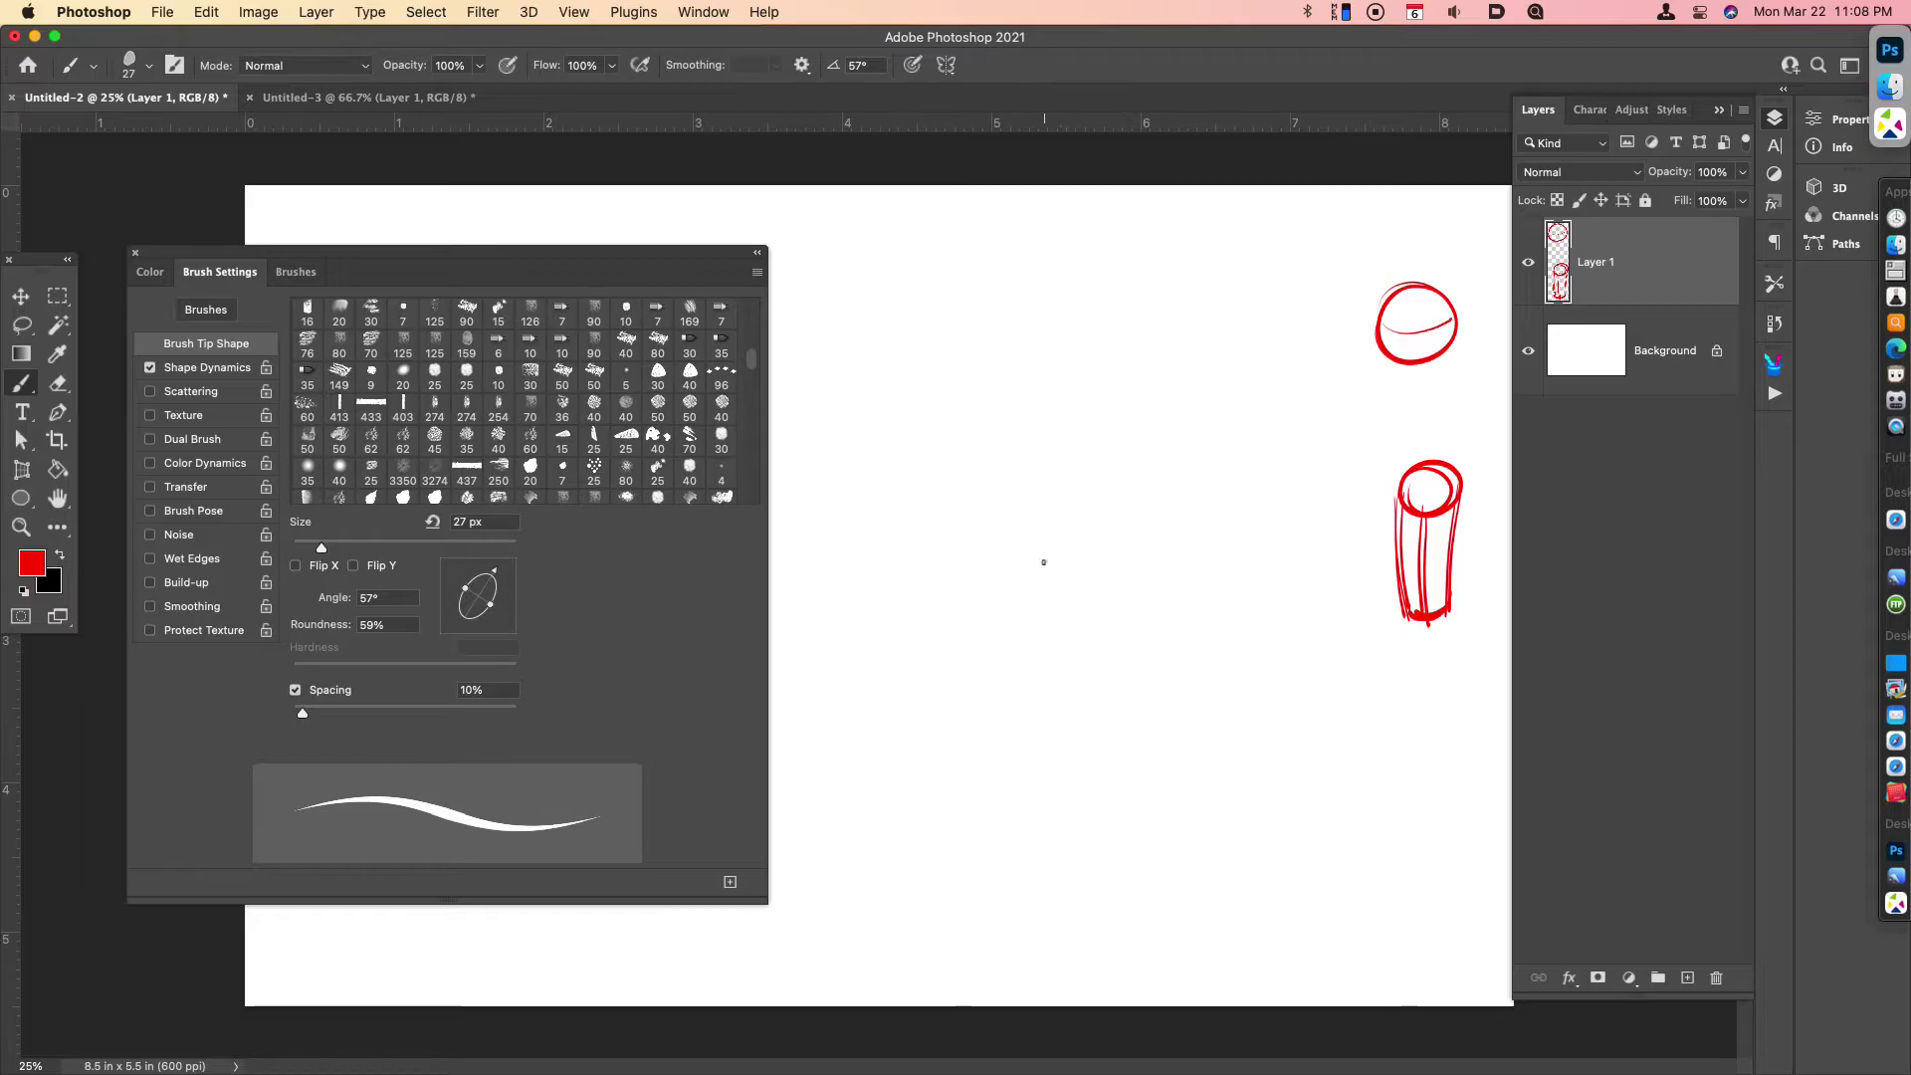
mouse_move(1043, 562)
mouse_down()
mouse_move(1101, 581)
mouse_move(1078, 698)
mouse_up()
drag(1115, 562, 1128, 675)
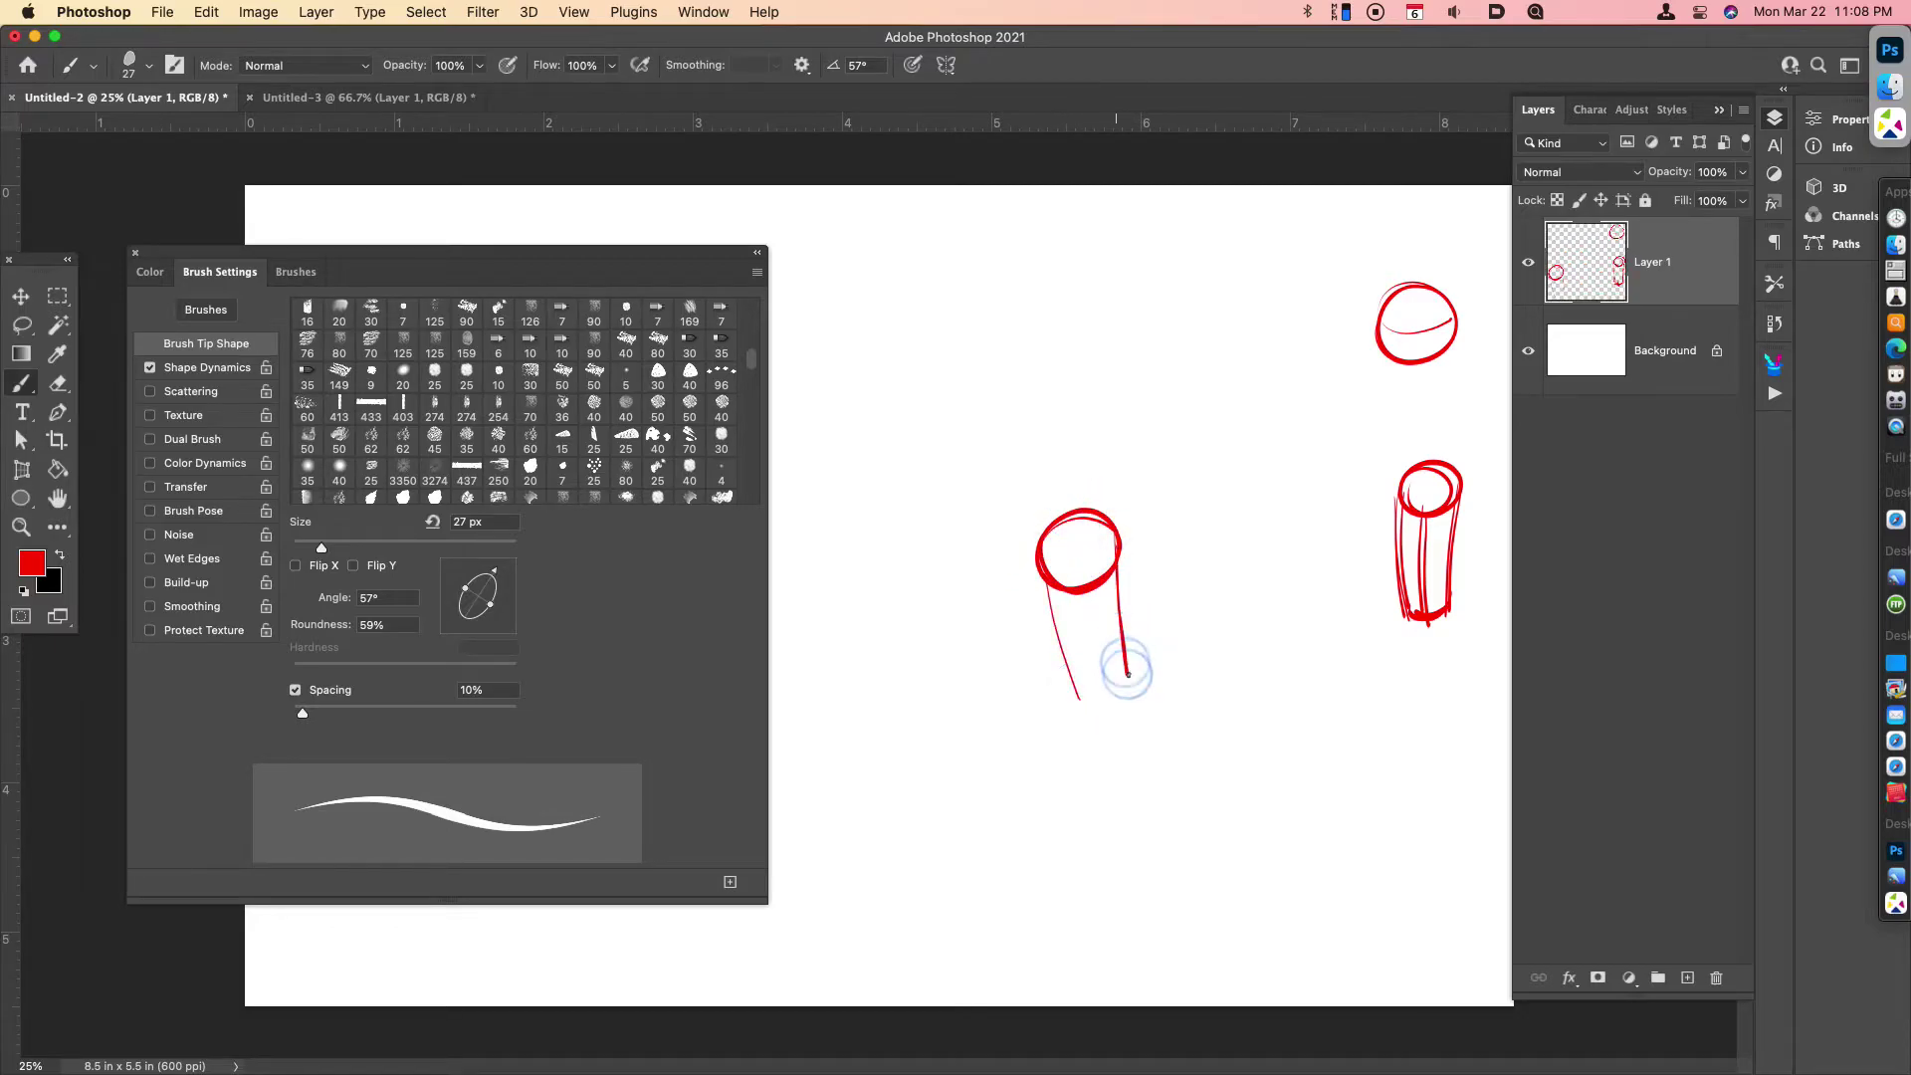
mouse_move(1033, 570)
mouse_down()
mouse_move(1072, 693)
mouse_move(1129, 661)
mouse_up()
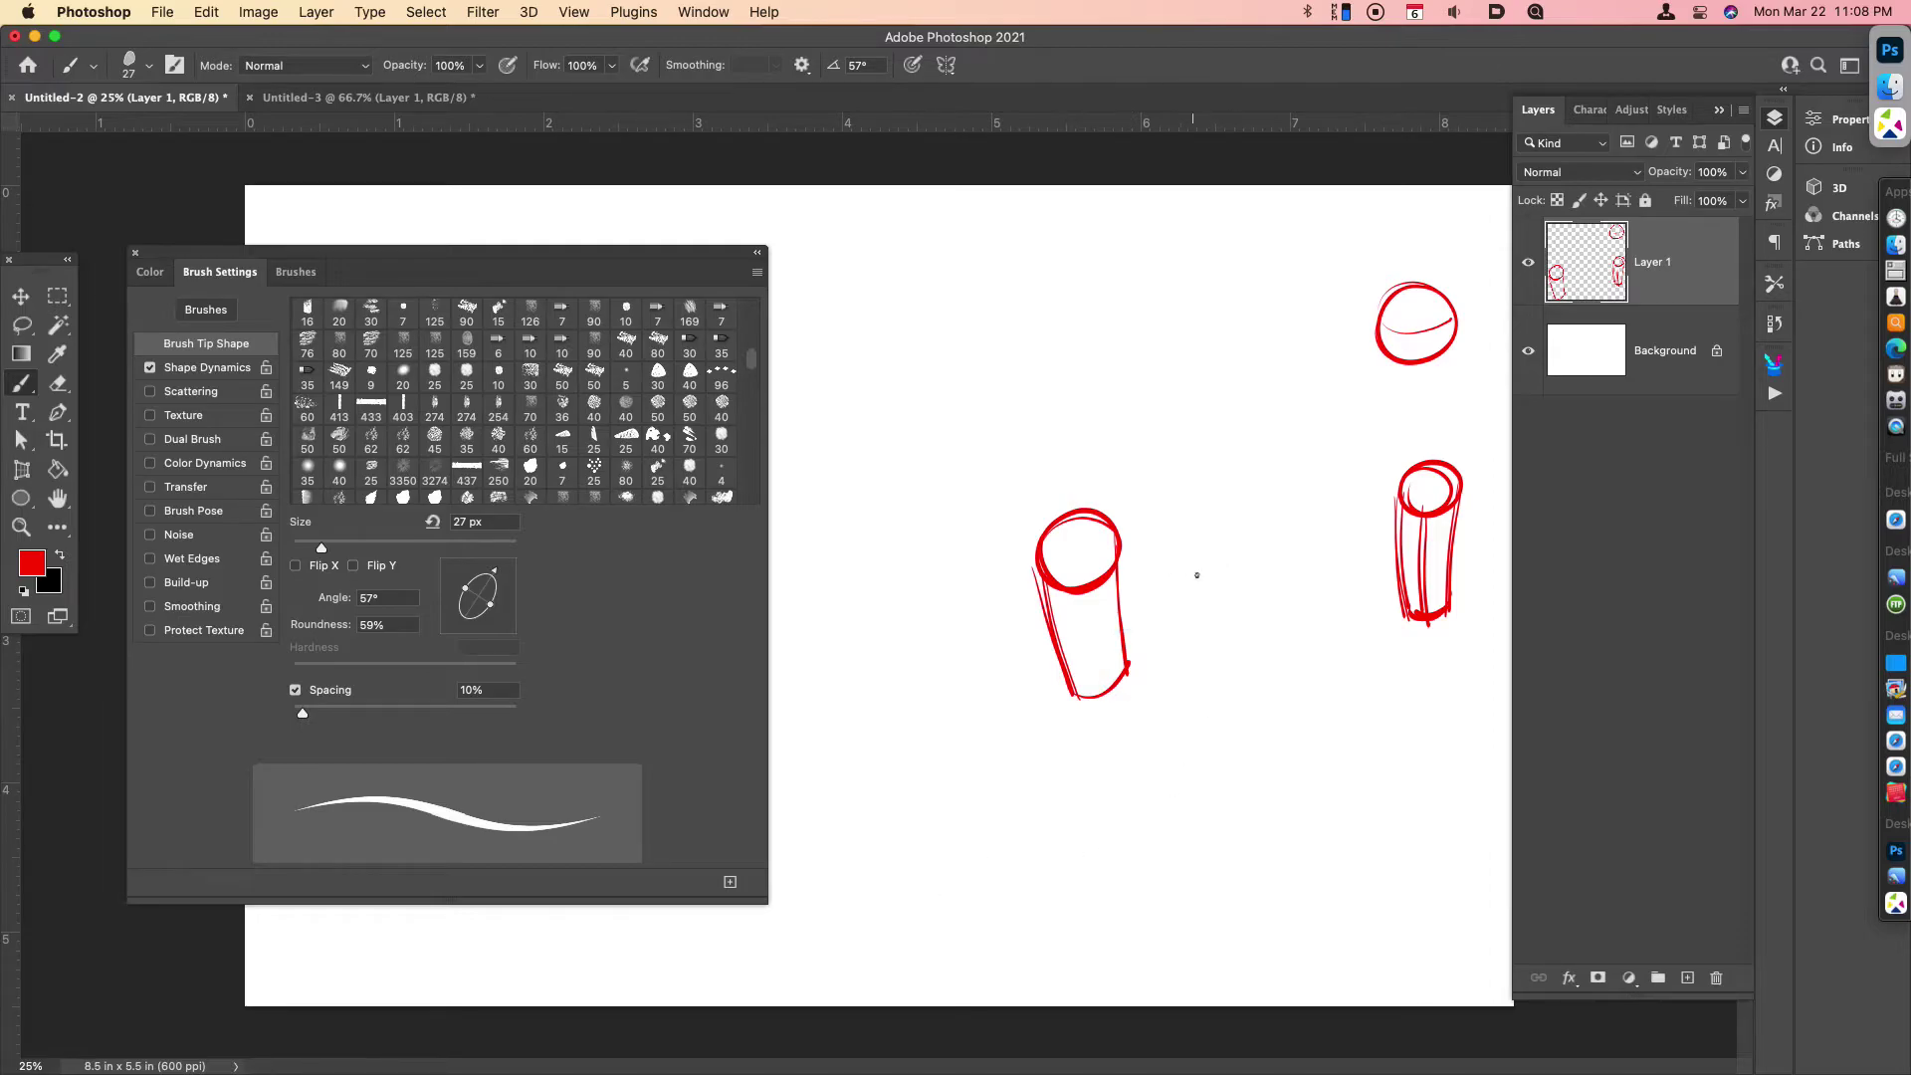
Step: Enlarge the brush to 39 px and sketch another cylinder and a cone
drag(321, 548, 336, 547)
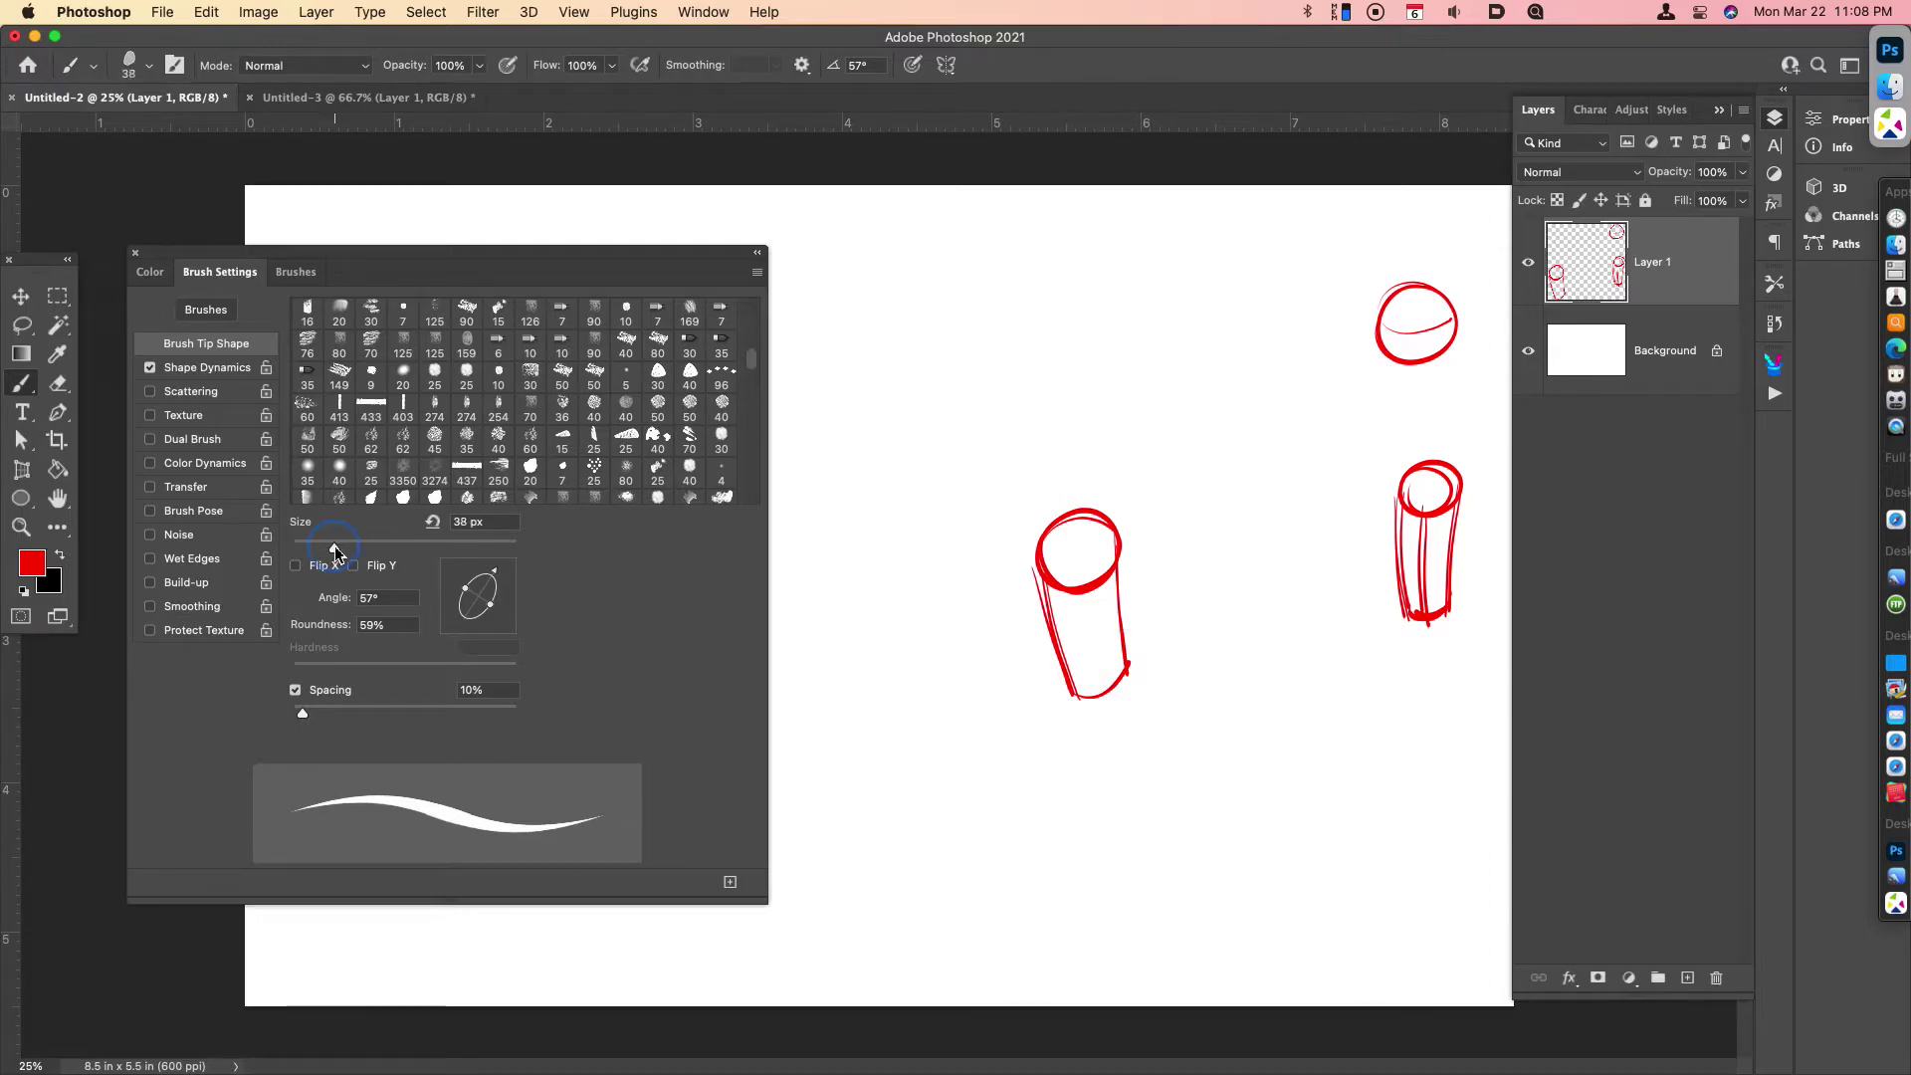
mouse_move(1145, 461)
mouse_down()
mouse_move(1179, 464)
mouse_move(1134, 520)
mouse_move(1206, 567)
mouse_move(1149, 565)
mouse_up()
mouse_move(1279, 382)
mouse_down()
mouse_move(1237, 468)
mouse_move(1304, 437)
mouse_move(1330, 448)
mouse_up()
drag(1234, 470, 1328, 445)
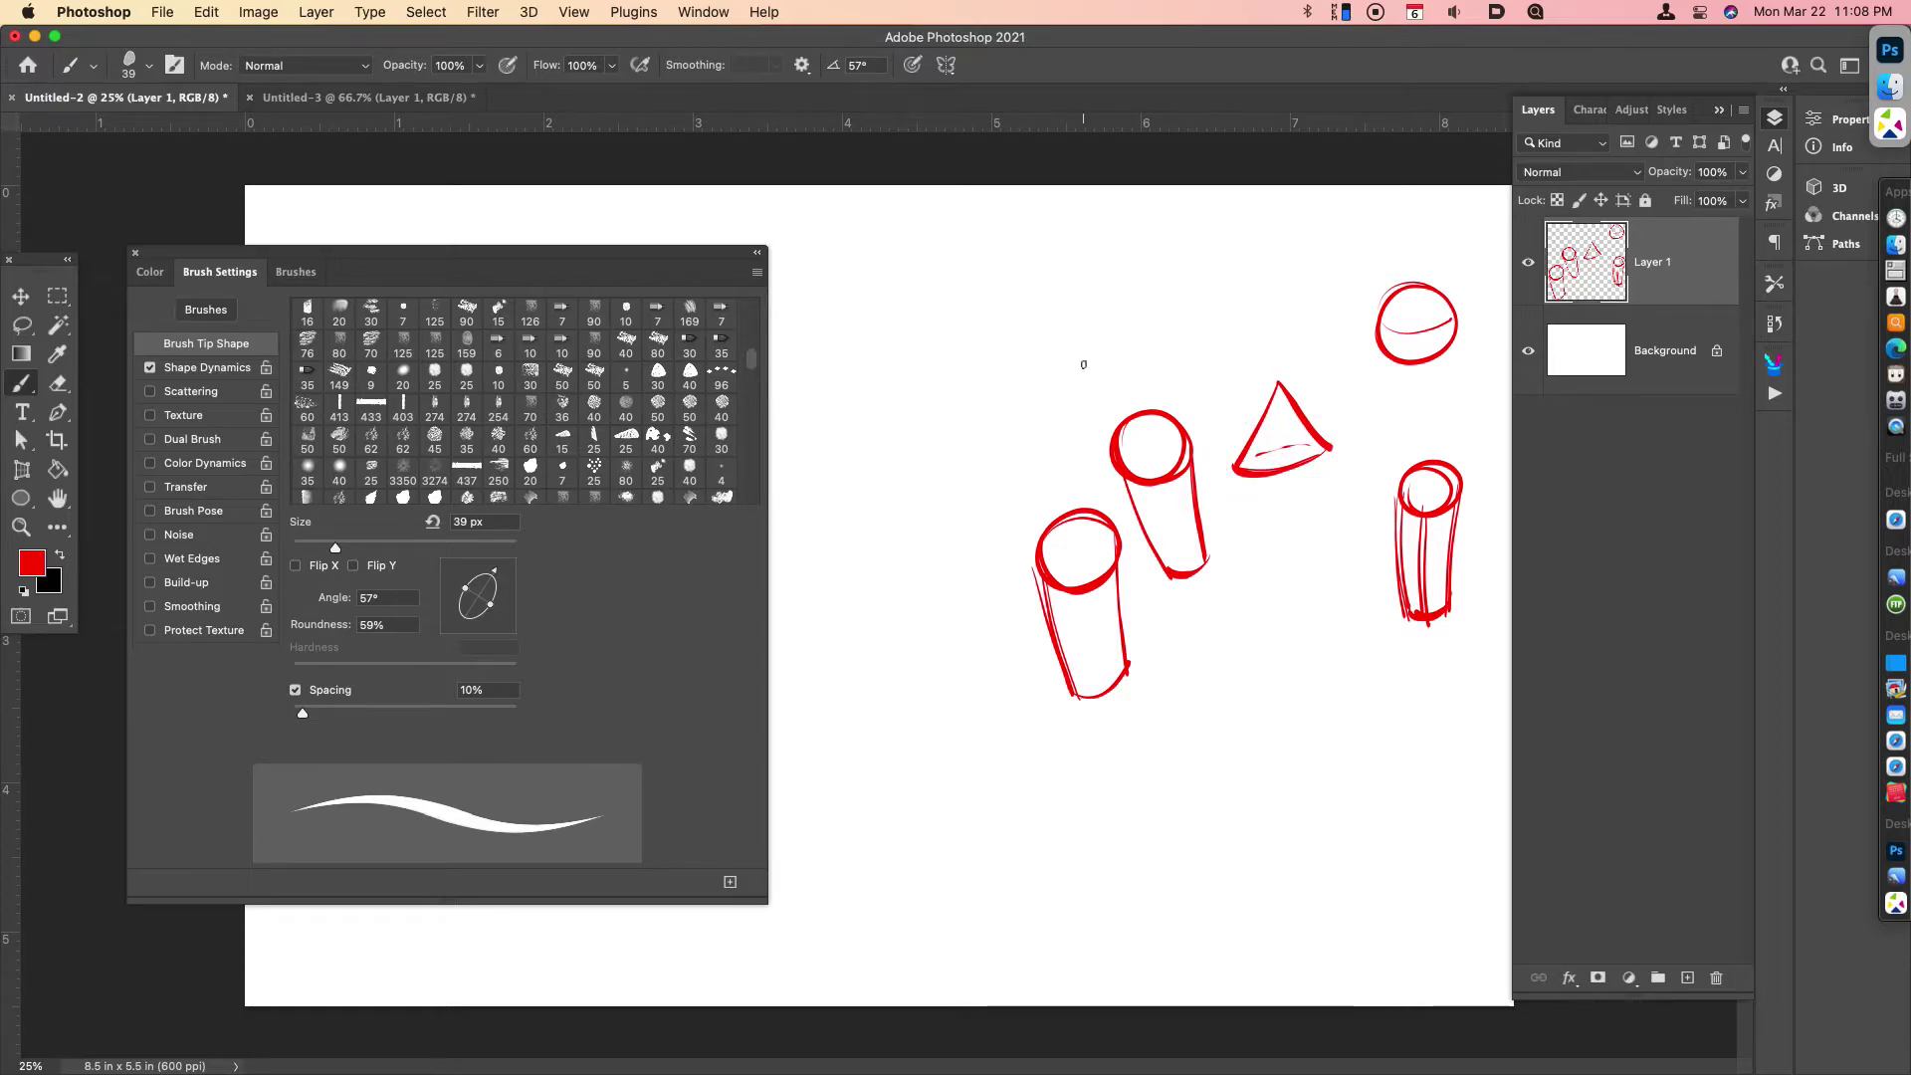
Step: Save the brush as a new preset, replacing '703' at the end of its name with 'final'
click(756, 275)
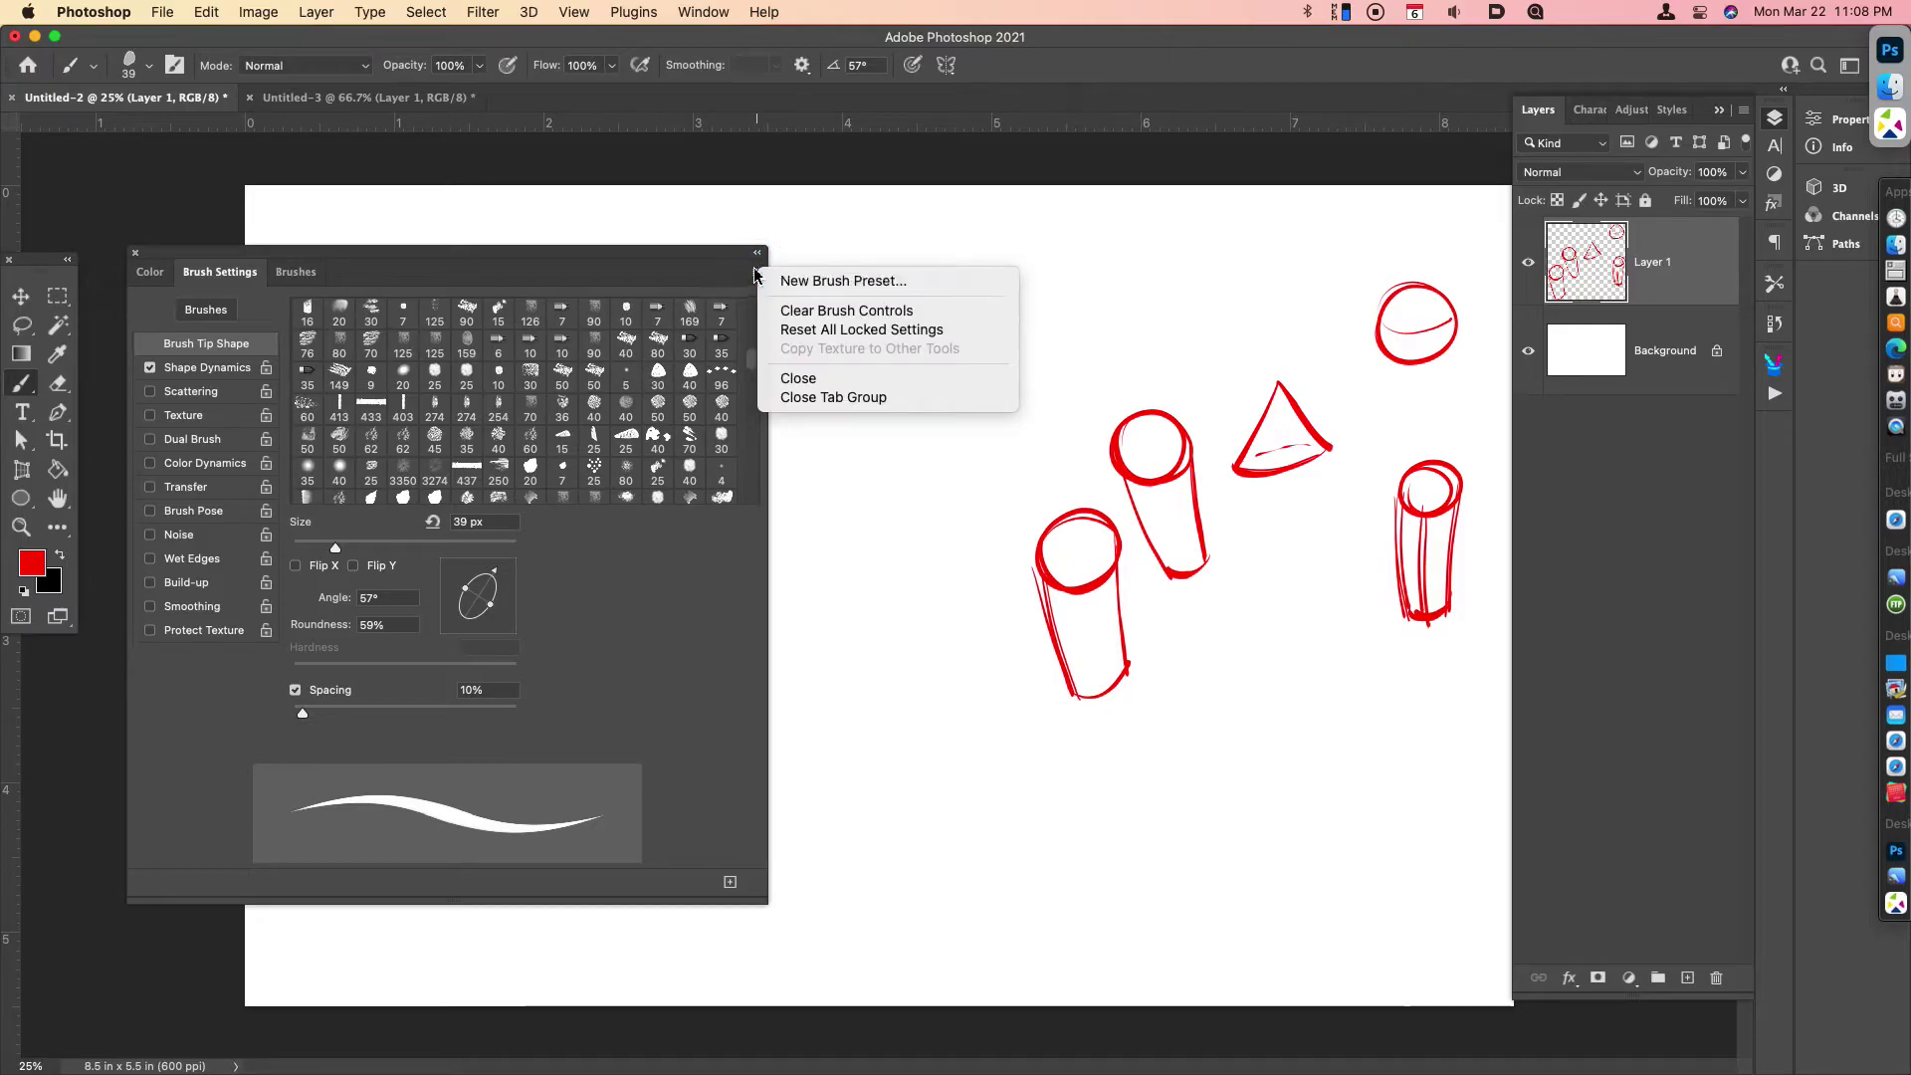
click(841, 283)
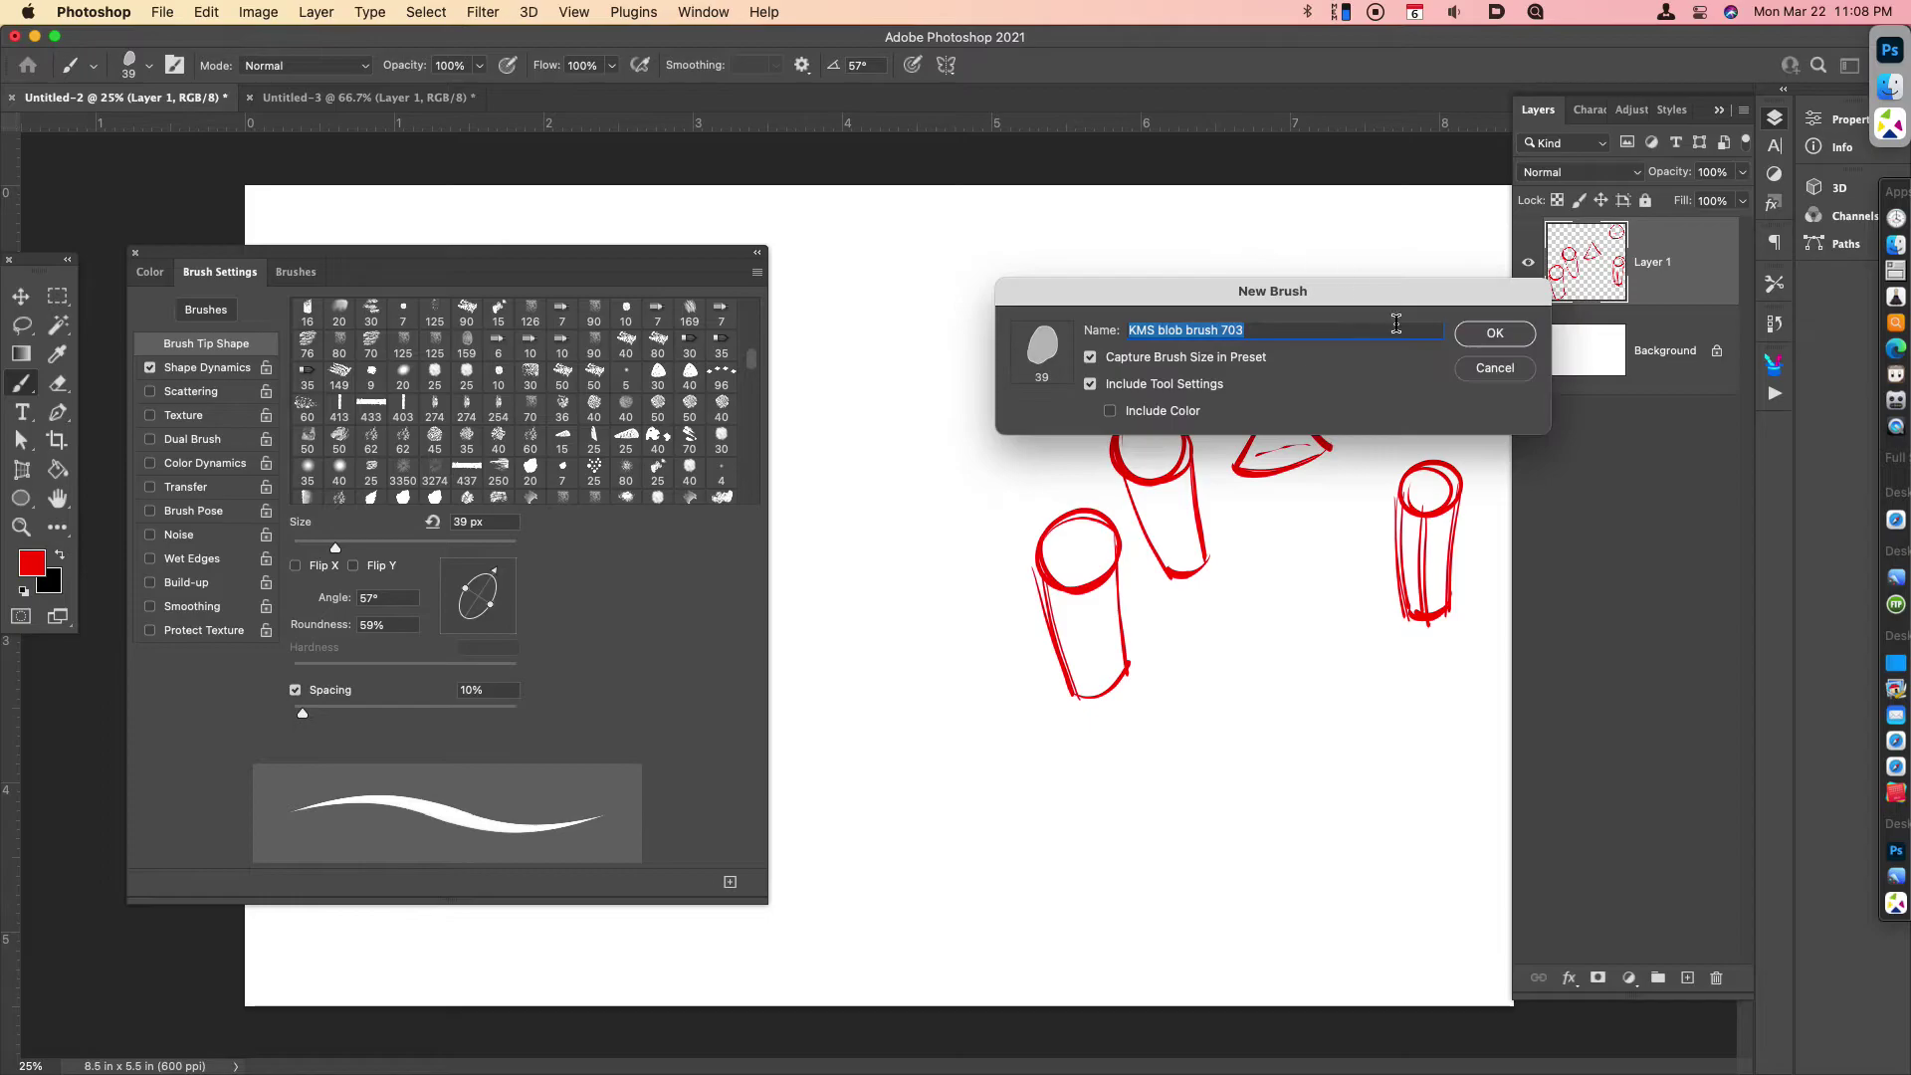
click(1262, 329)
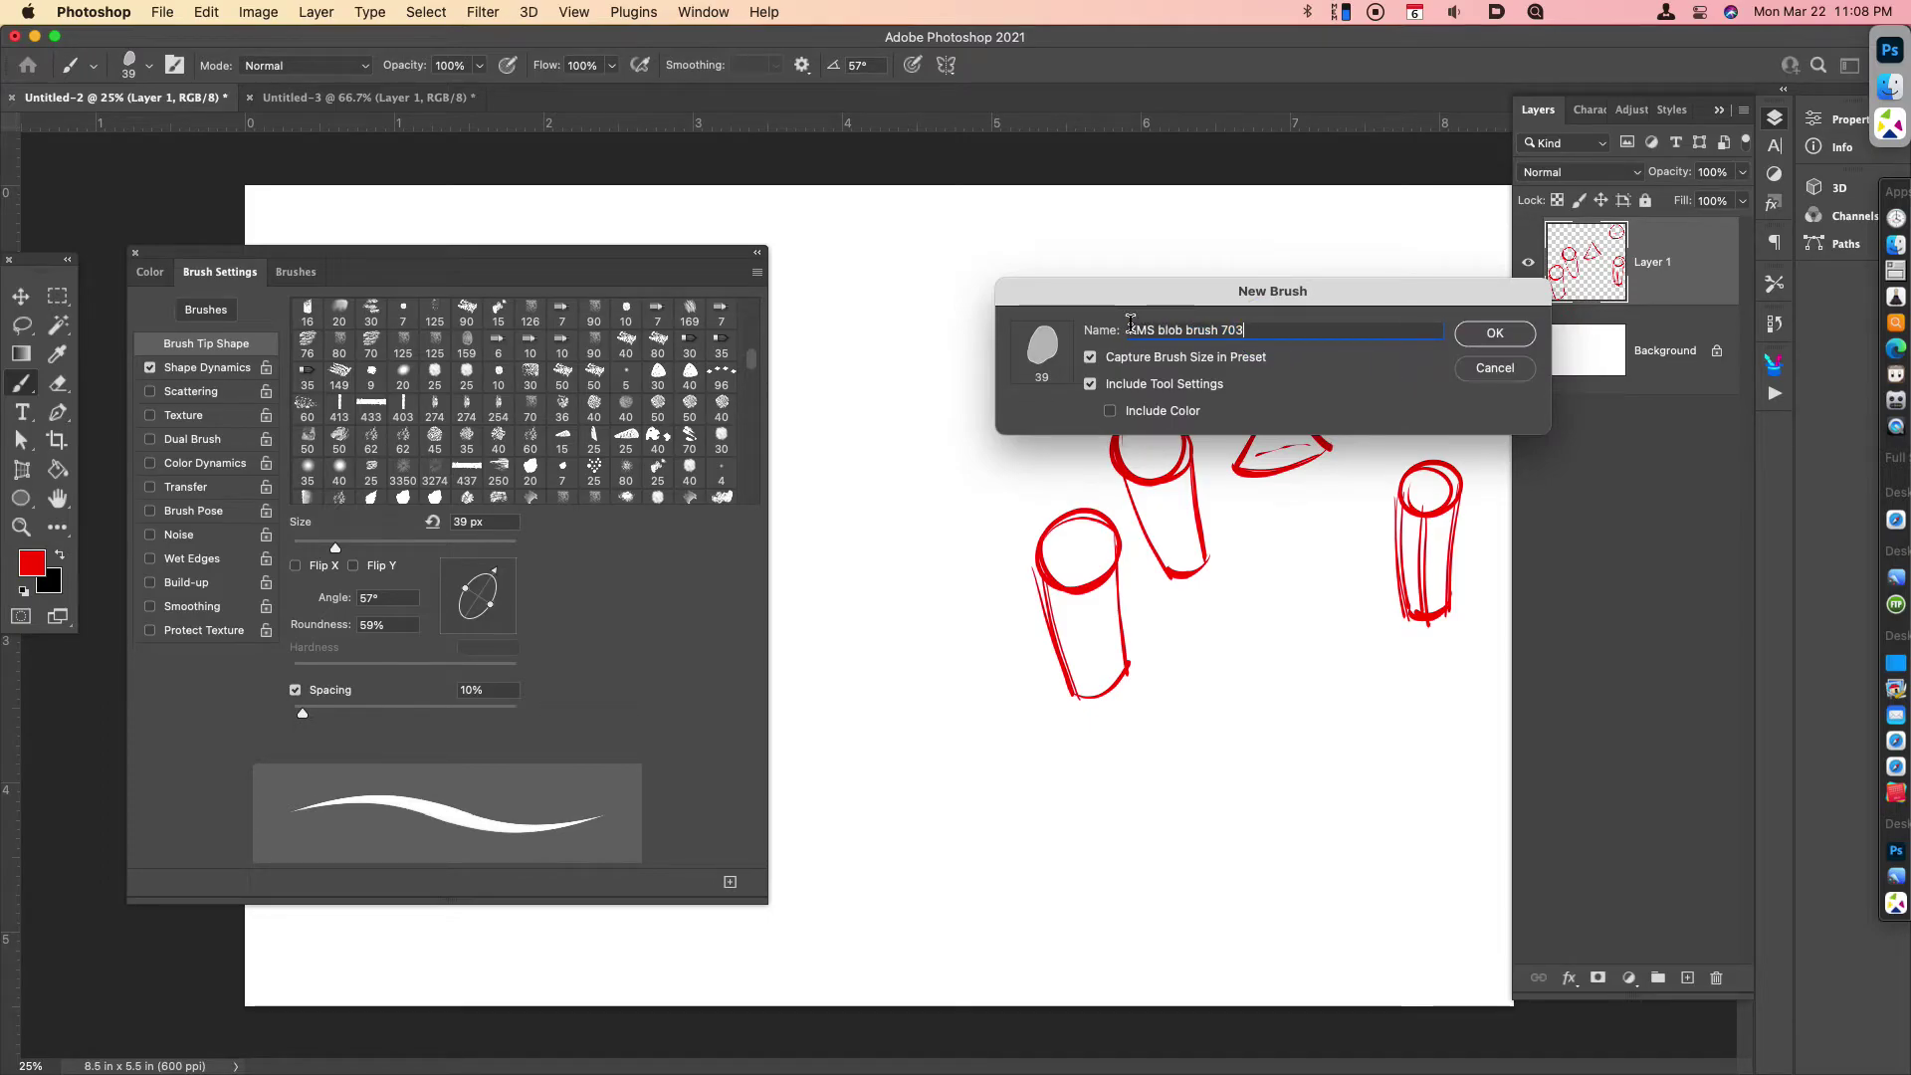
double_click(1260, 332)
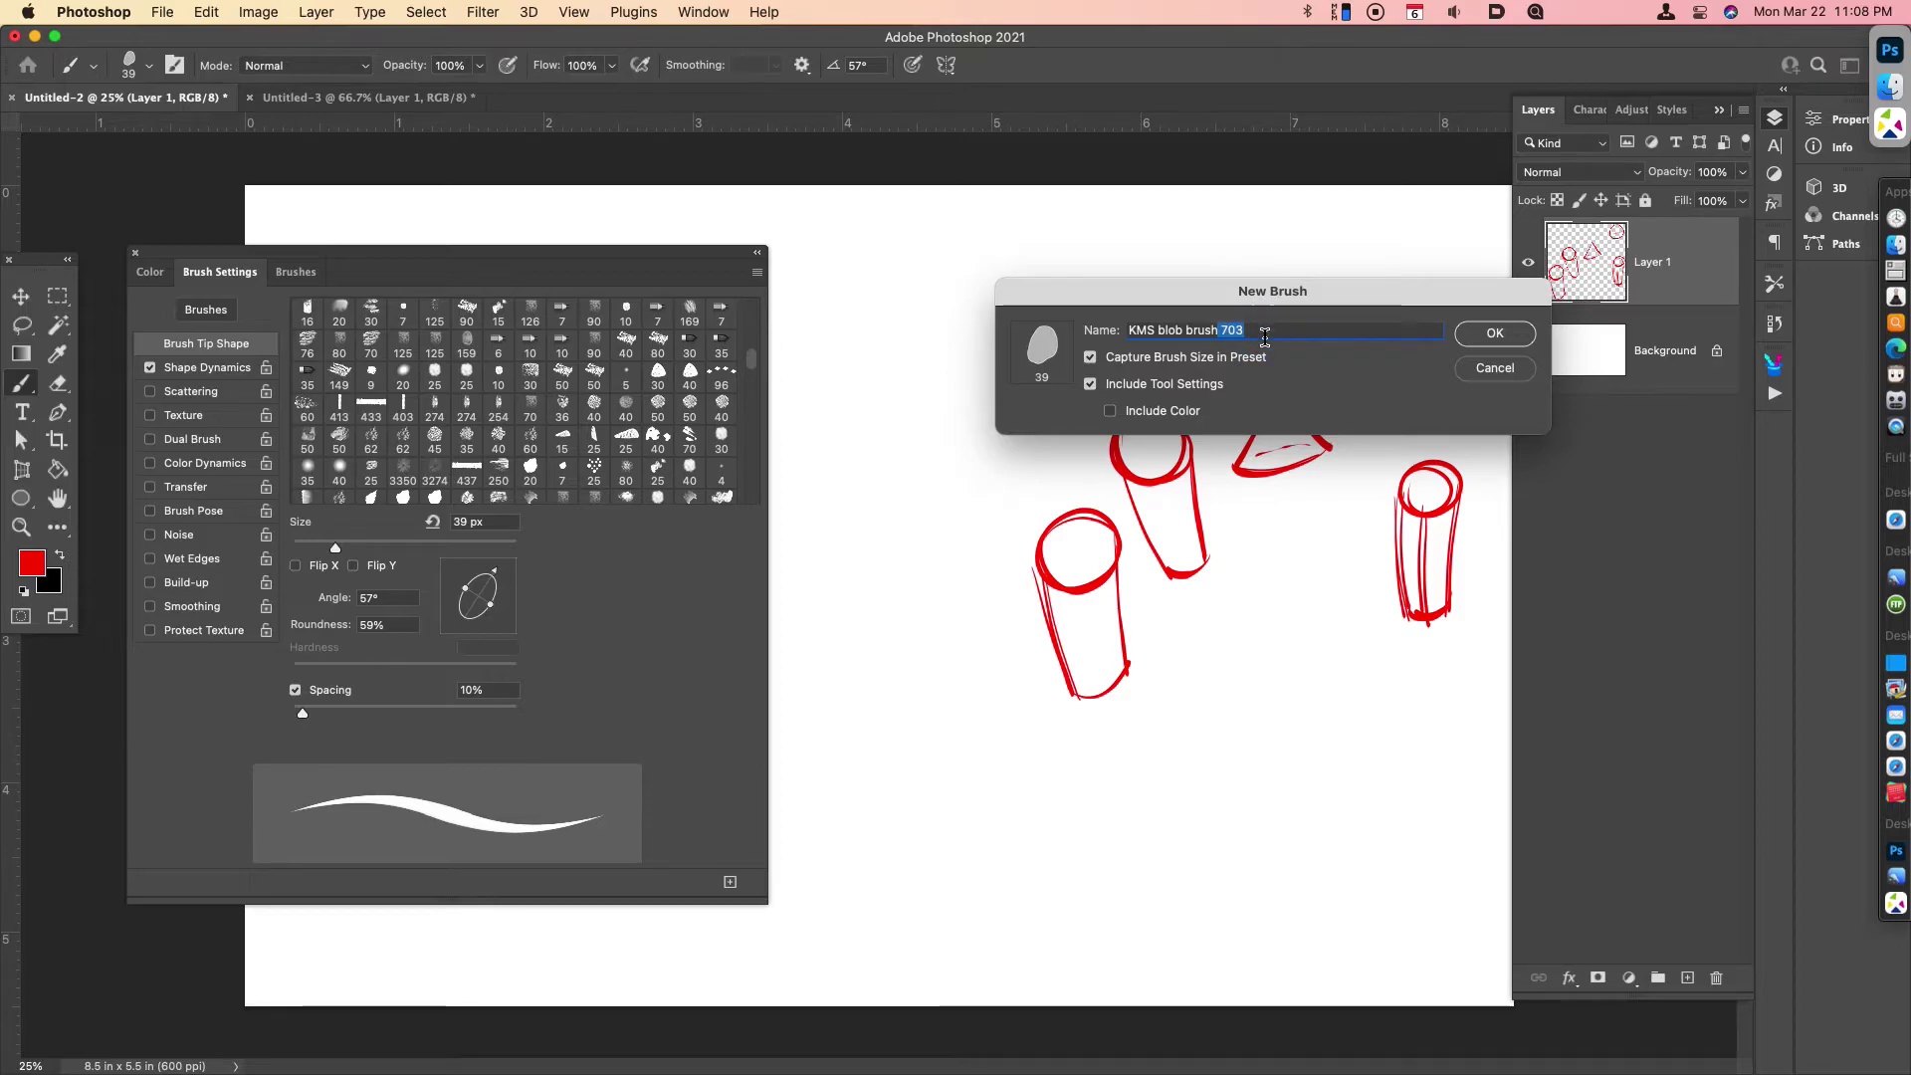
key(BackSpace)
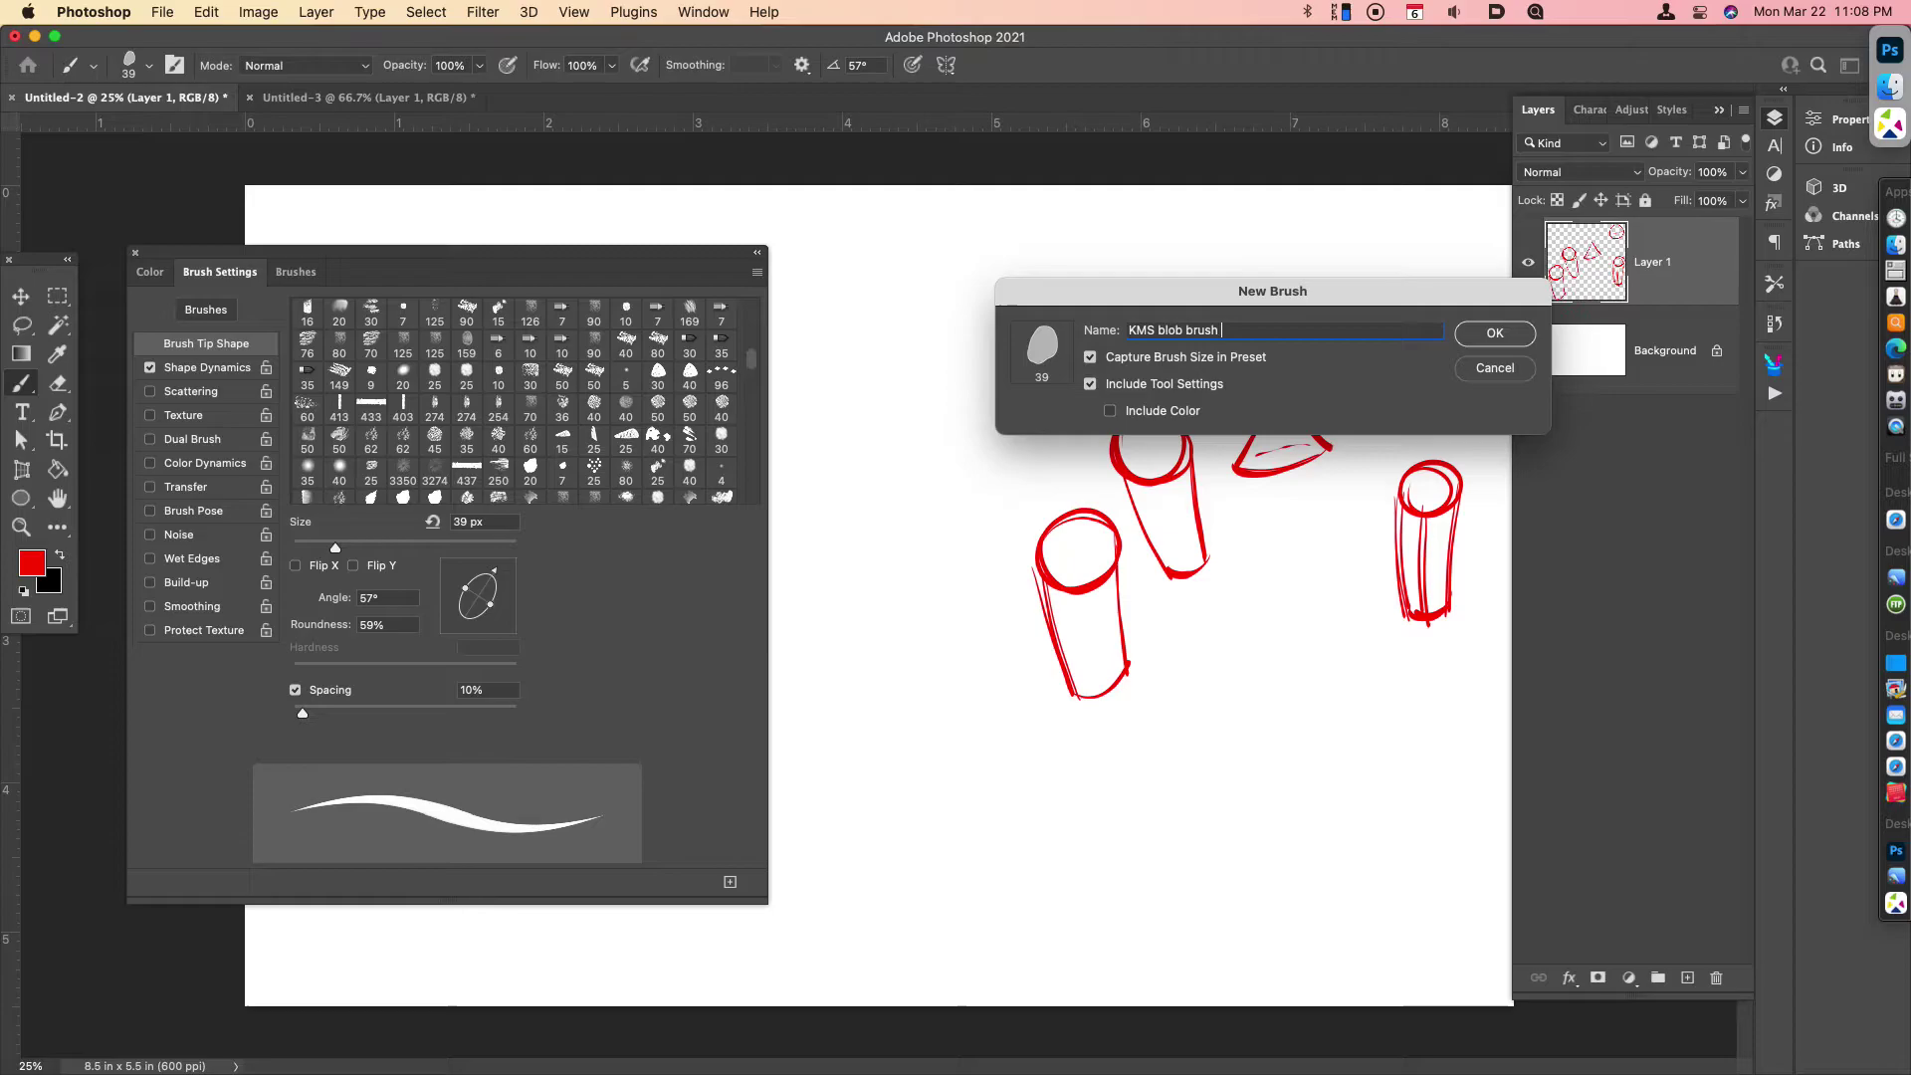
text(final)
Step: Confirm the new preset and sketch a fourth red cylinder below the others with it
key(Return)
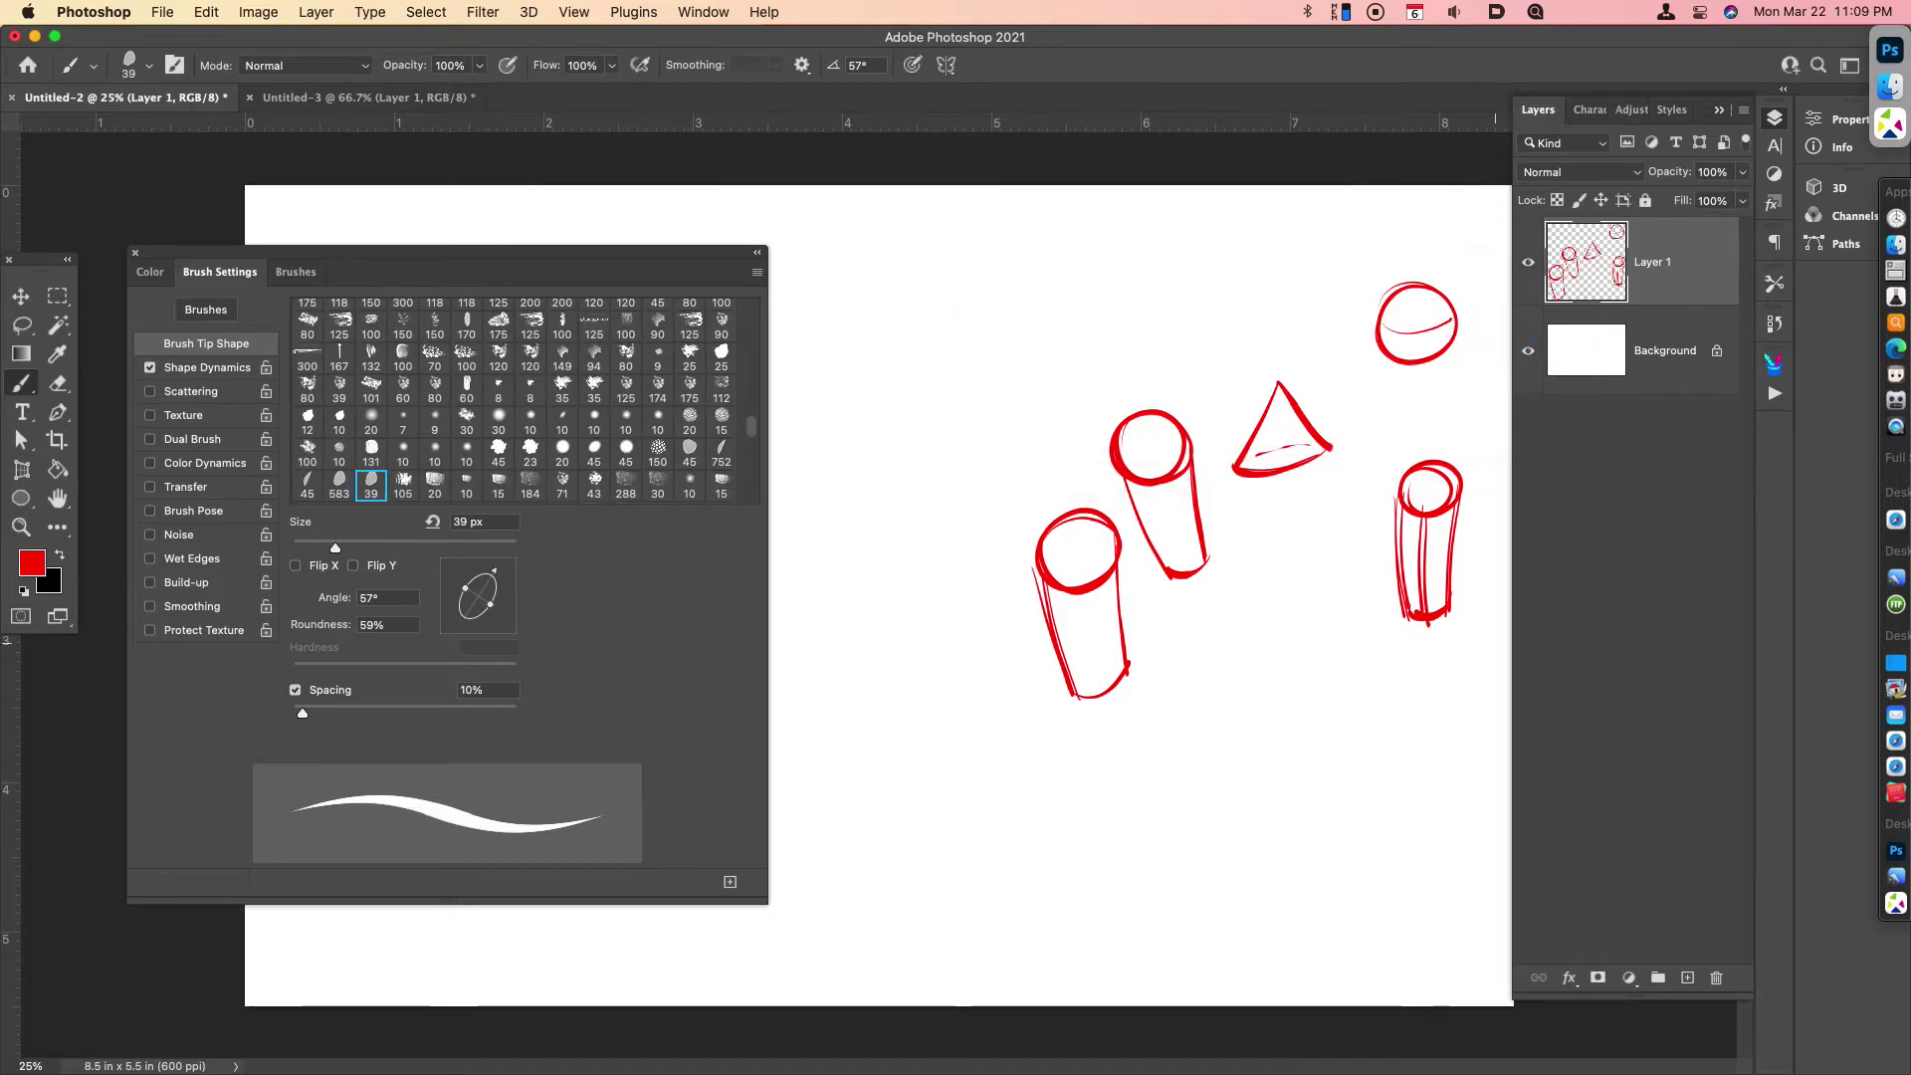
mouse_move(1242, 640)
mouse_down()
mouse_move(1264, 653)
mouse_move(1236, 806)
mouse_up()
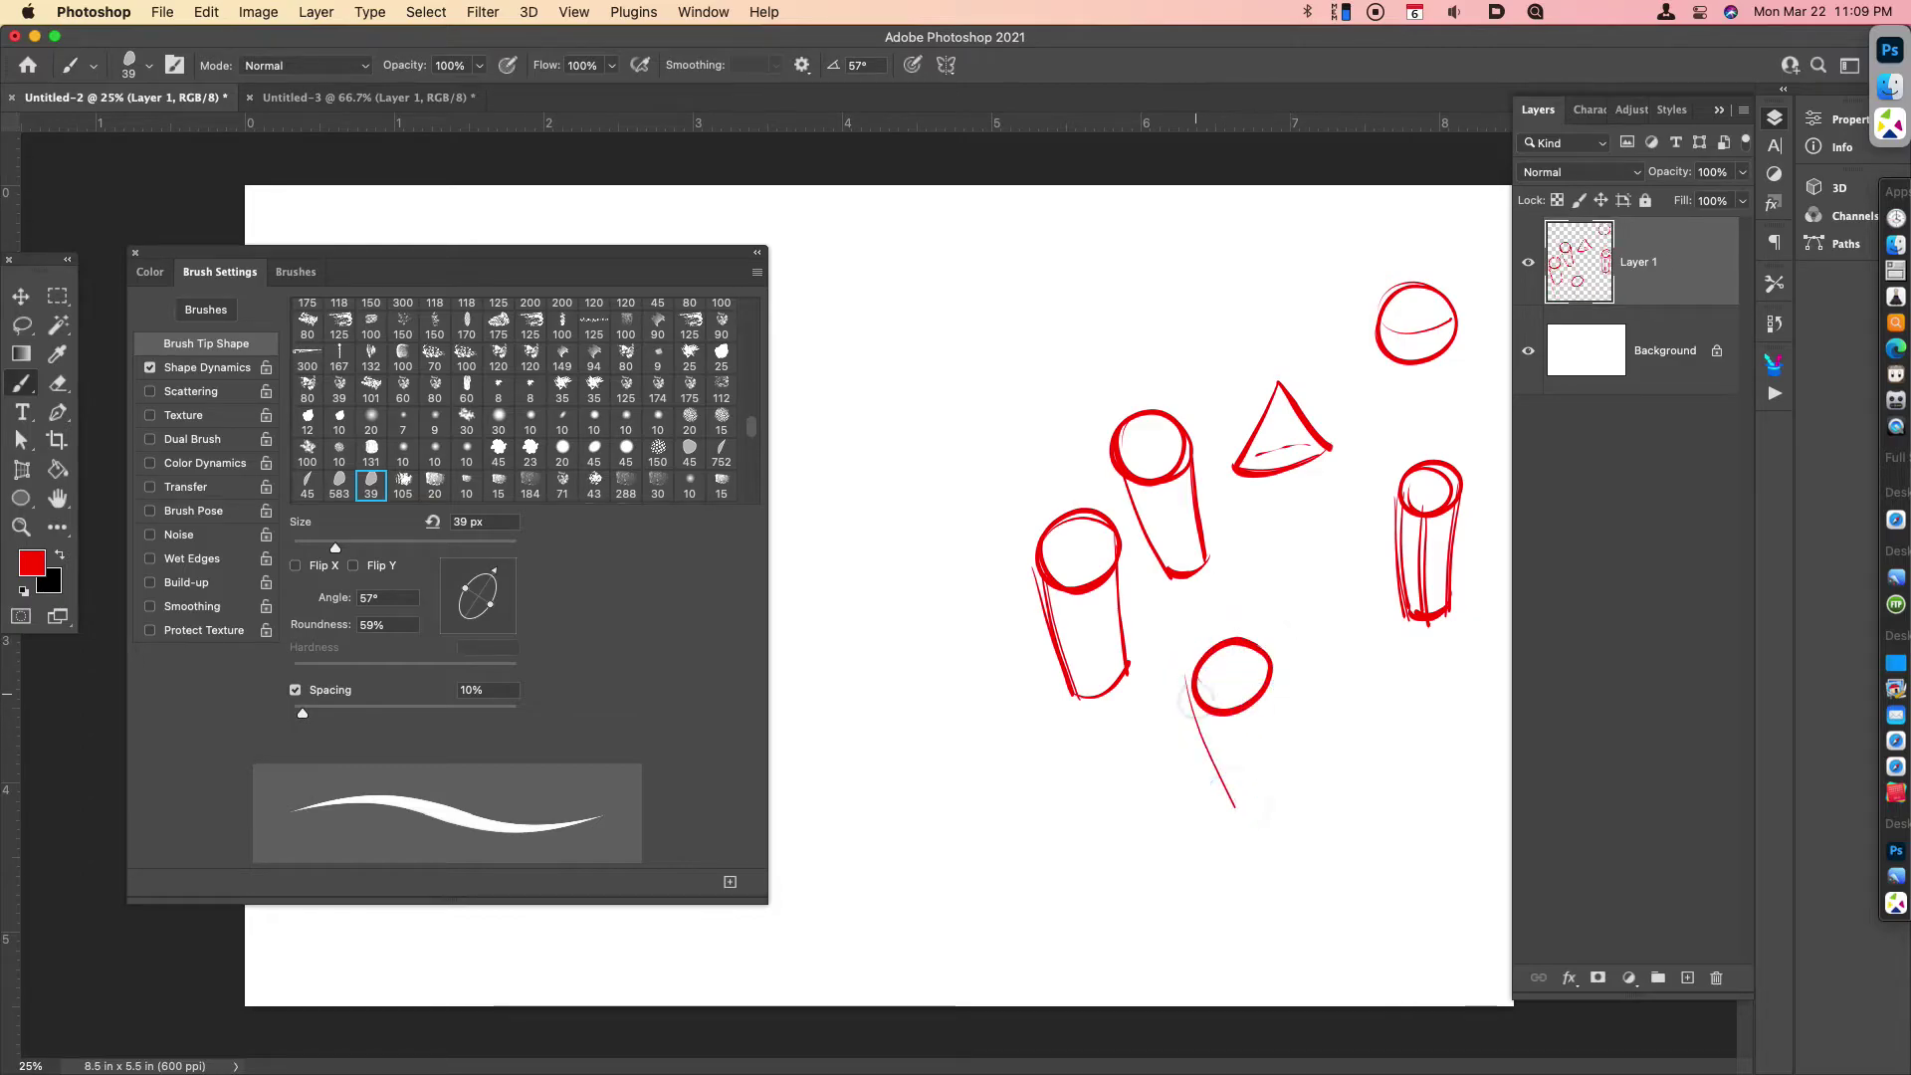
drag(1197, 697, 1241, 804)
mouse_move(1262, 665)
mouse_down()
mouse_move(1266, 802)
mouse_move(1289, 788)
mouse_up()
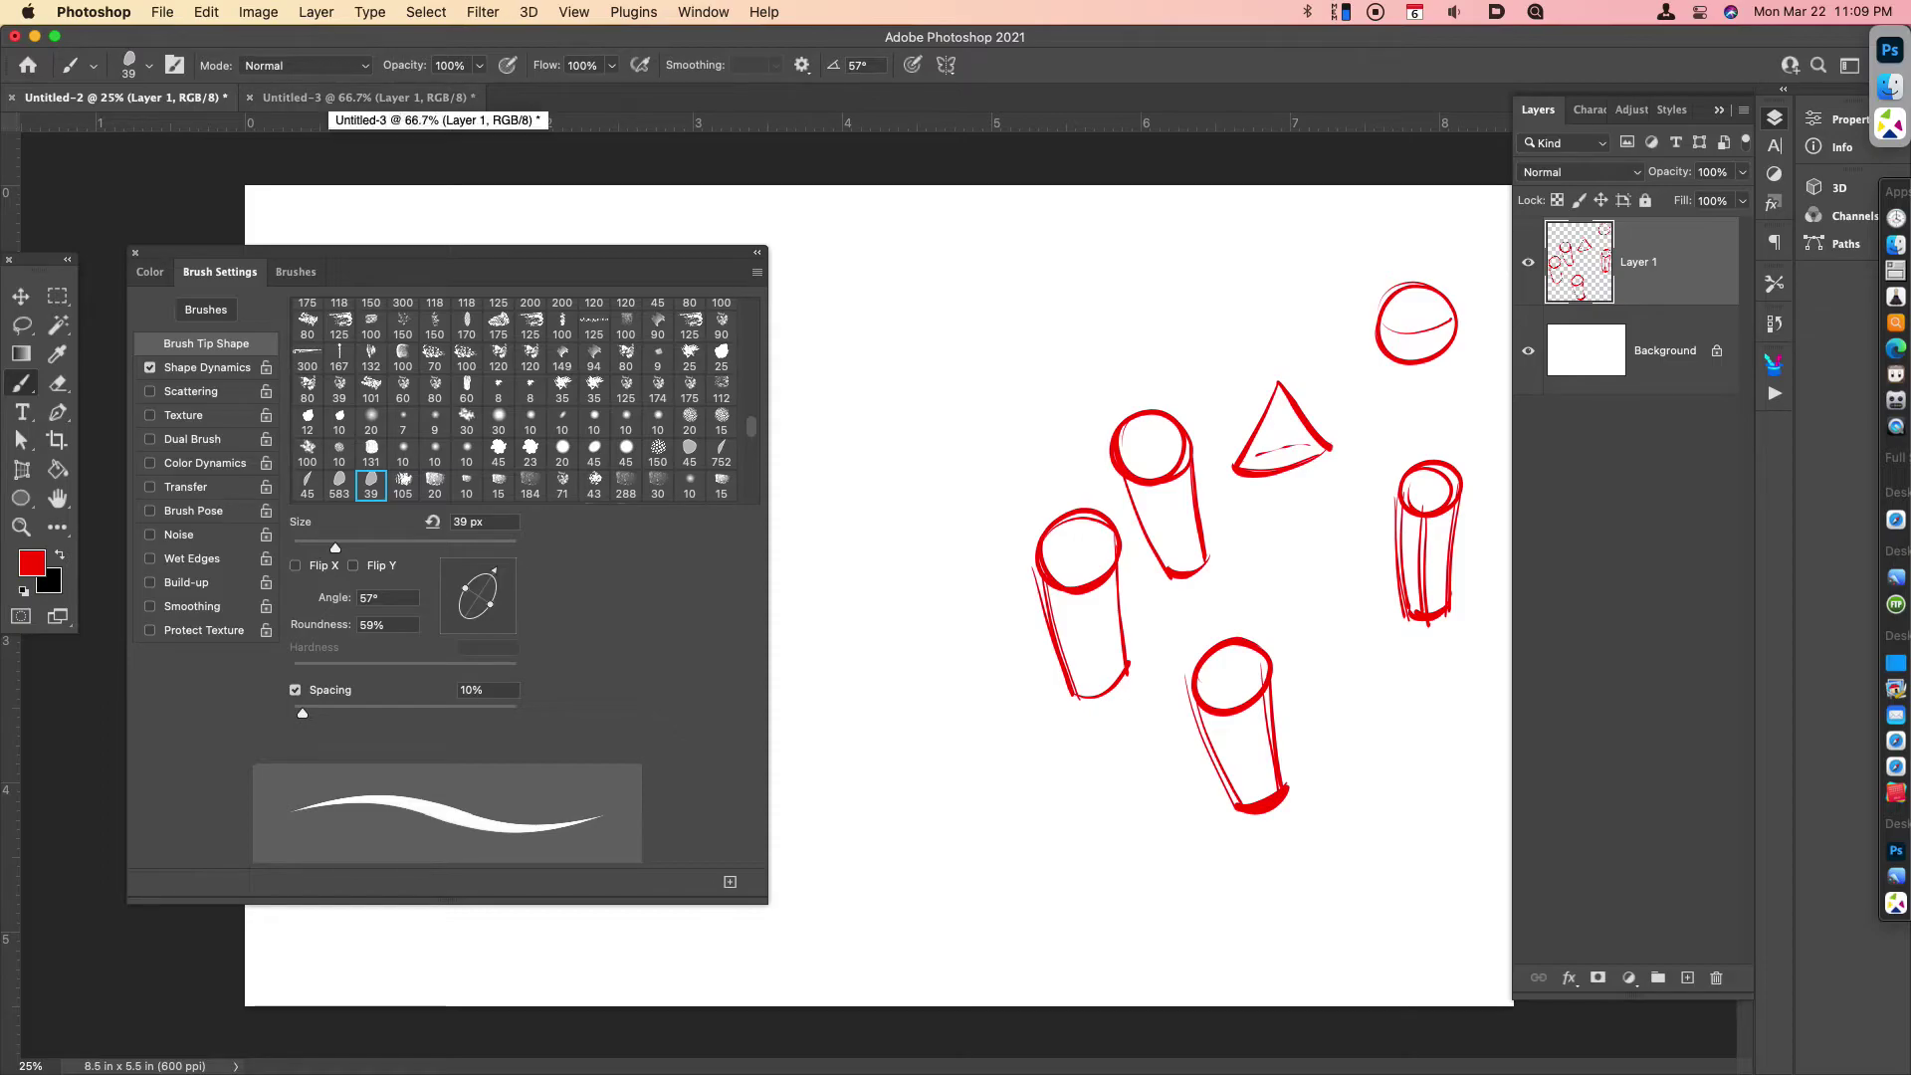
Step: In Untitled-3, lasso the red blob and cut it away
click(358, 97)
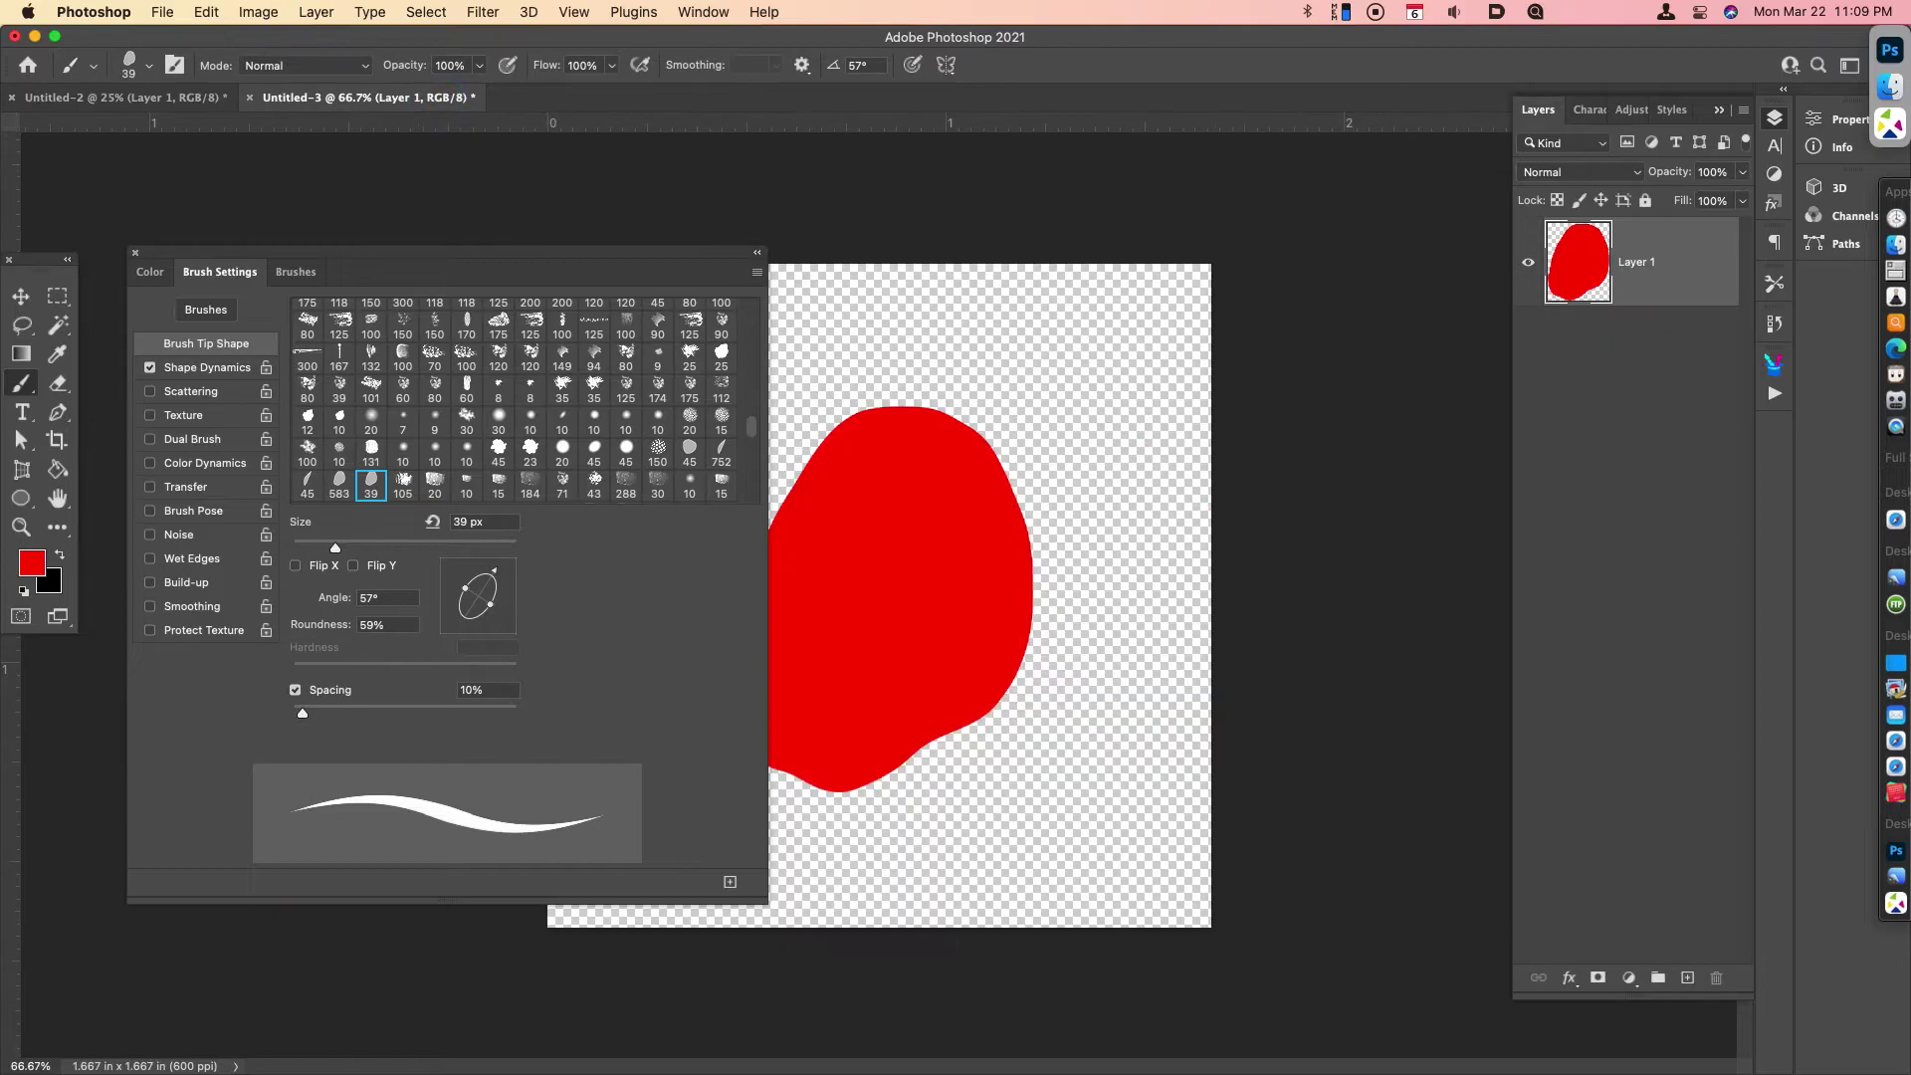
drag(659, 252, 531, 247)
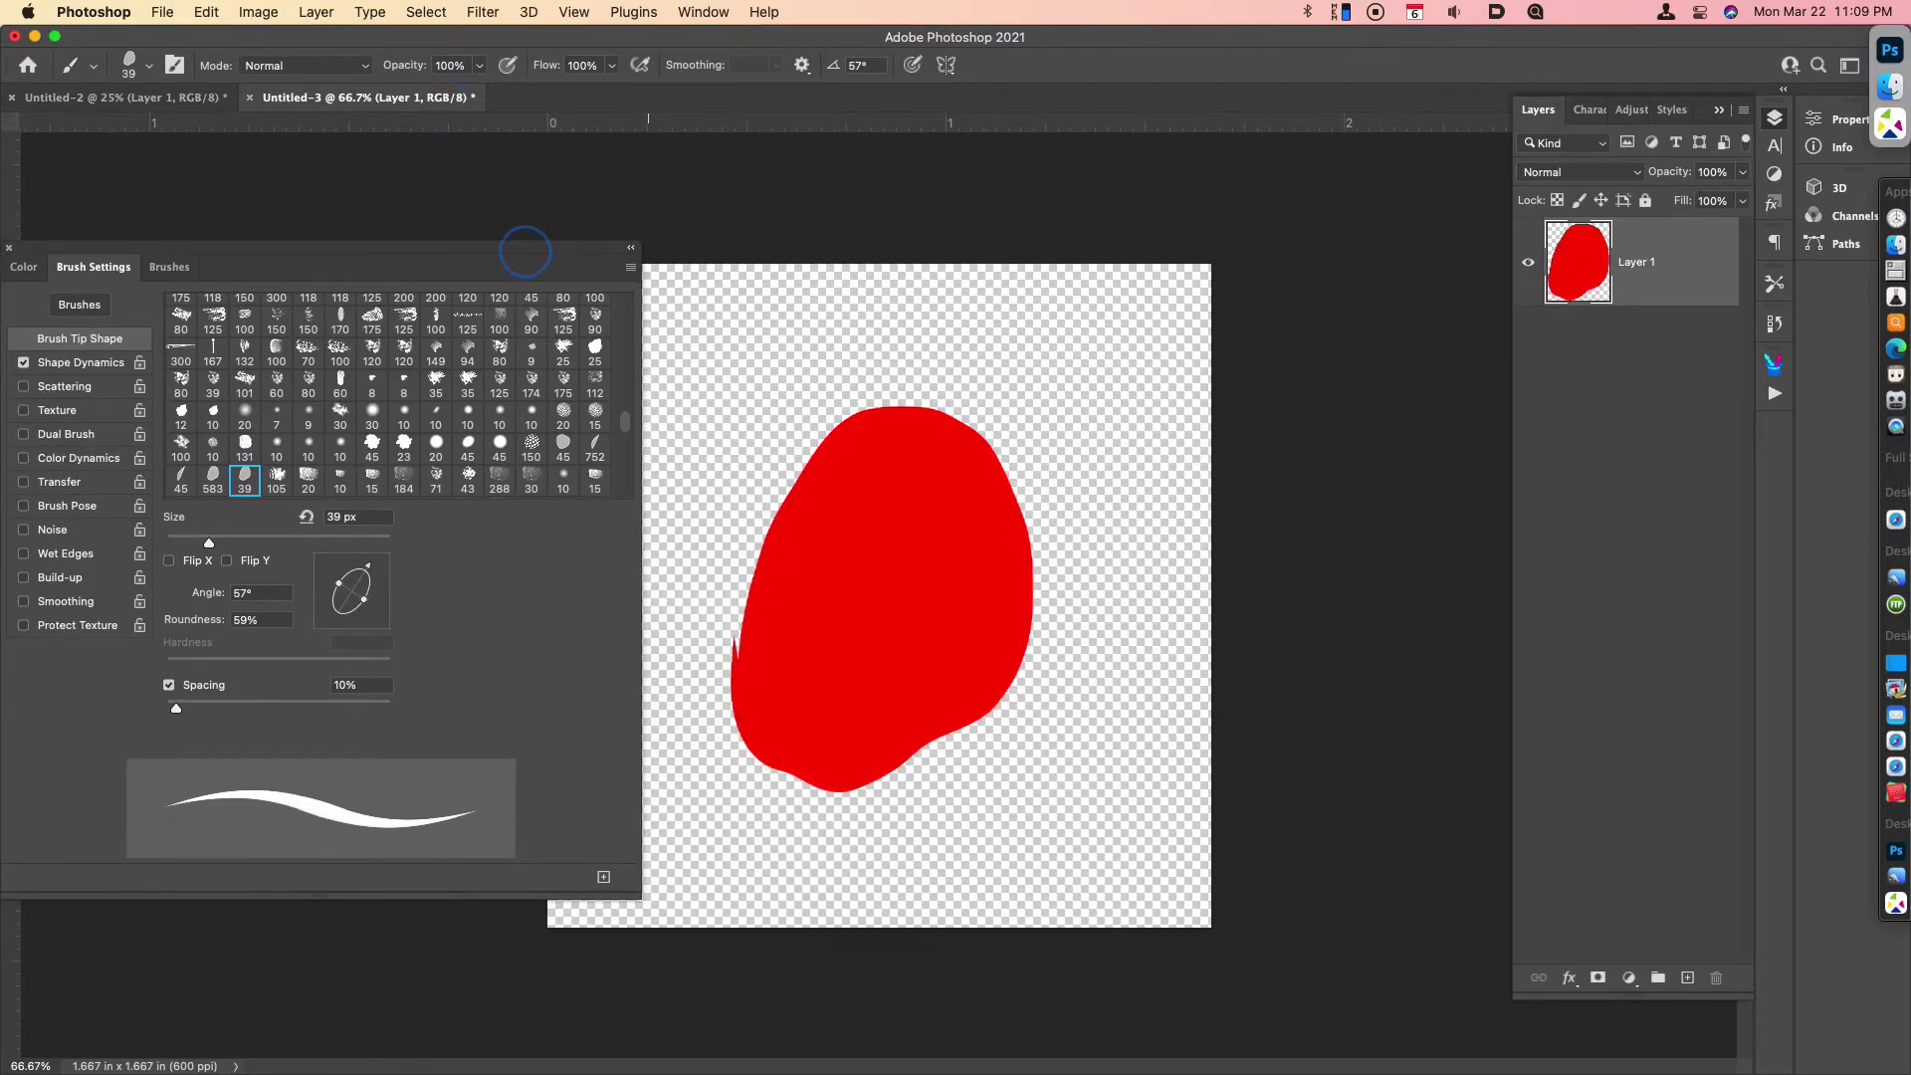
key(l)
mouse_move(786, 399)
mouse_down()
mouse_move(1058, 661)
mouse_move(844, 341)
mouse_move(796, 378)
mouse_up()
key(super+x)
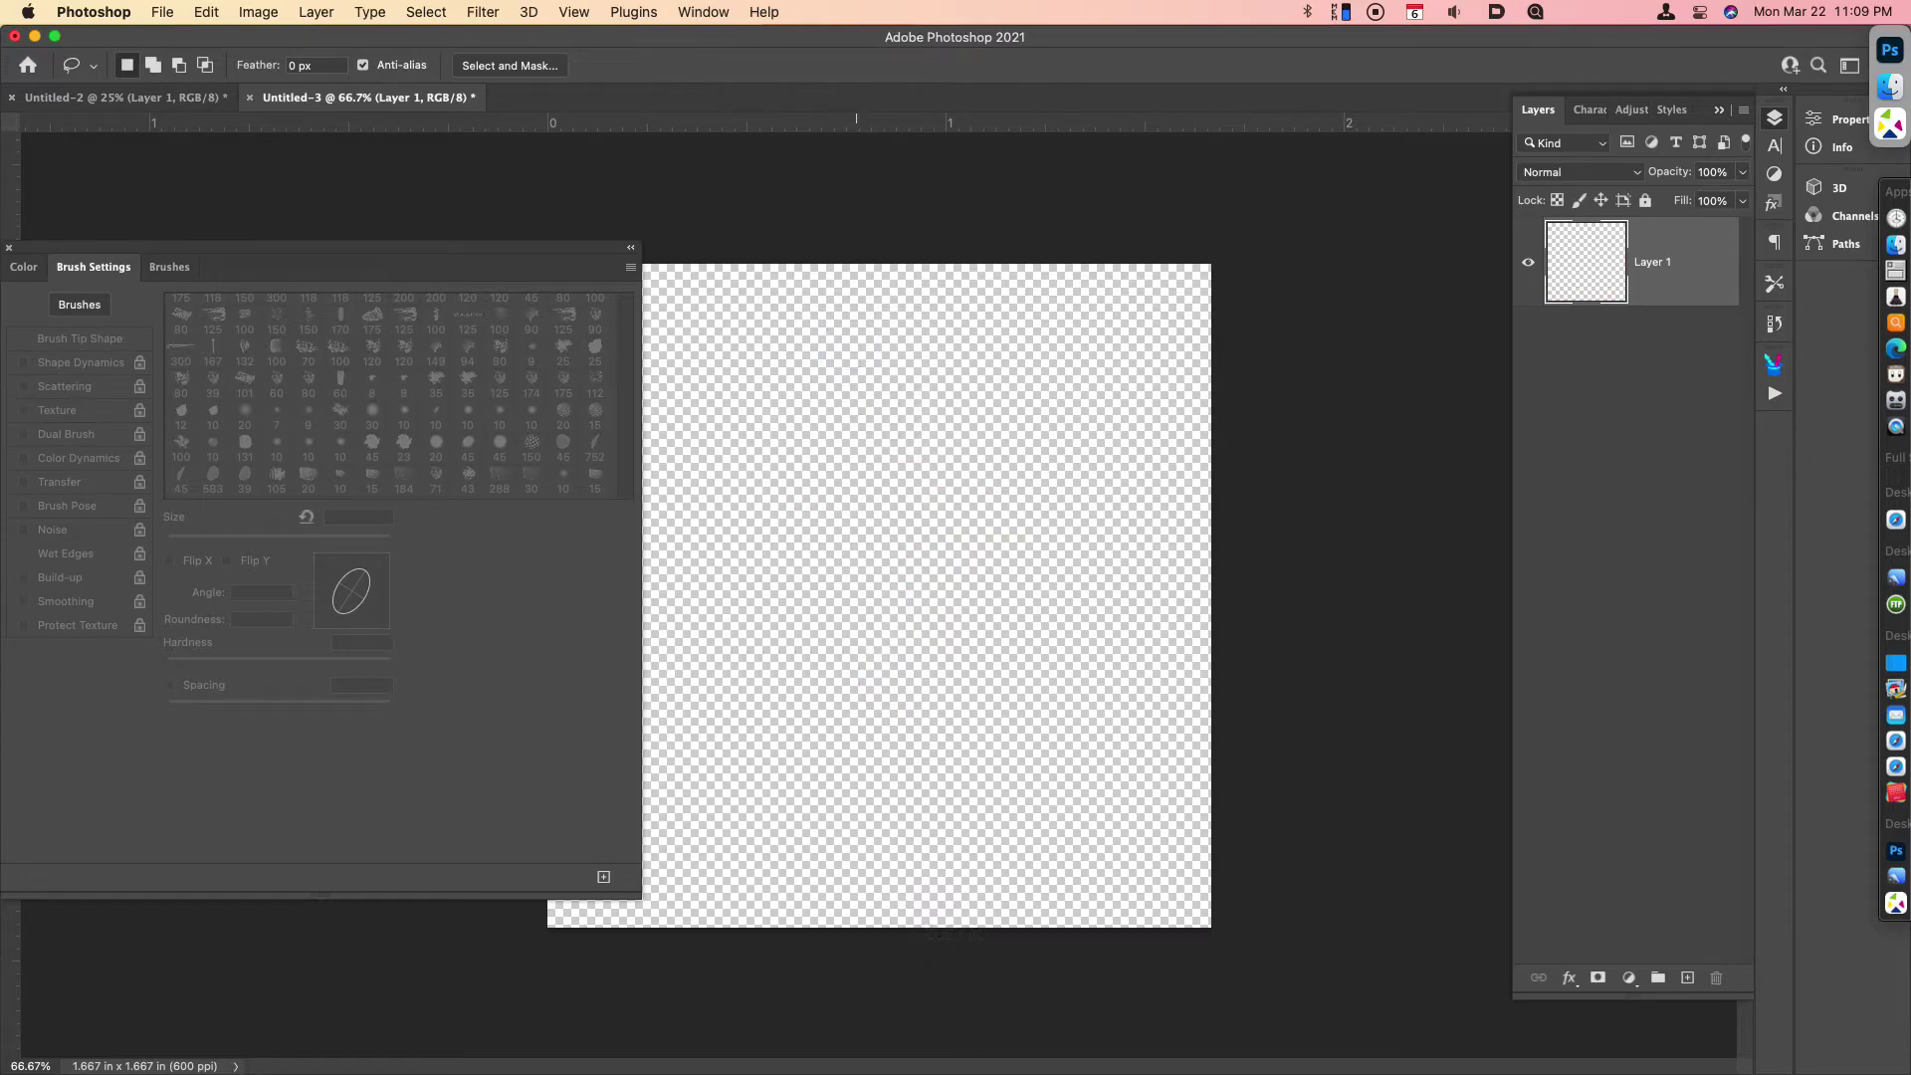
Step: Lasso a tall slanted teardrop, fill it with red, and deselect
mouse_move(803, 786)
mouse_down()
mouse_move(994, 311)
mouse_move(925, 674)
mouse_move(808, 844)
mouse_up()
key(alt+BackSpace)
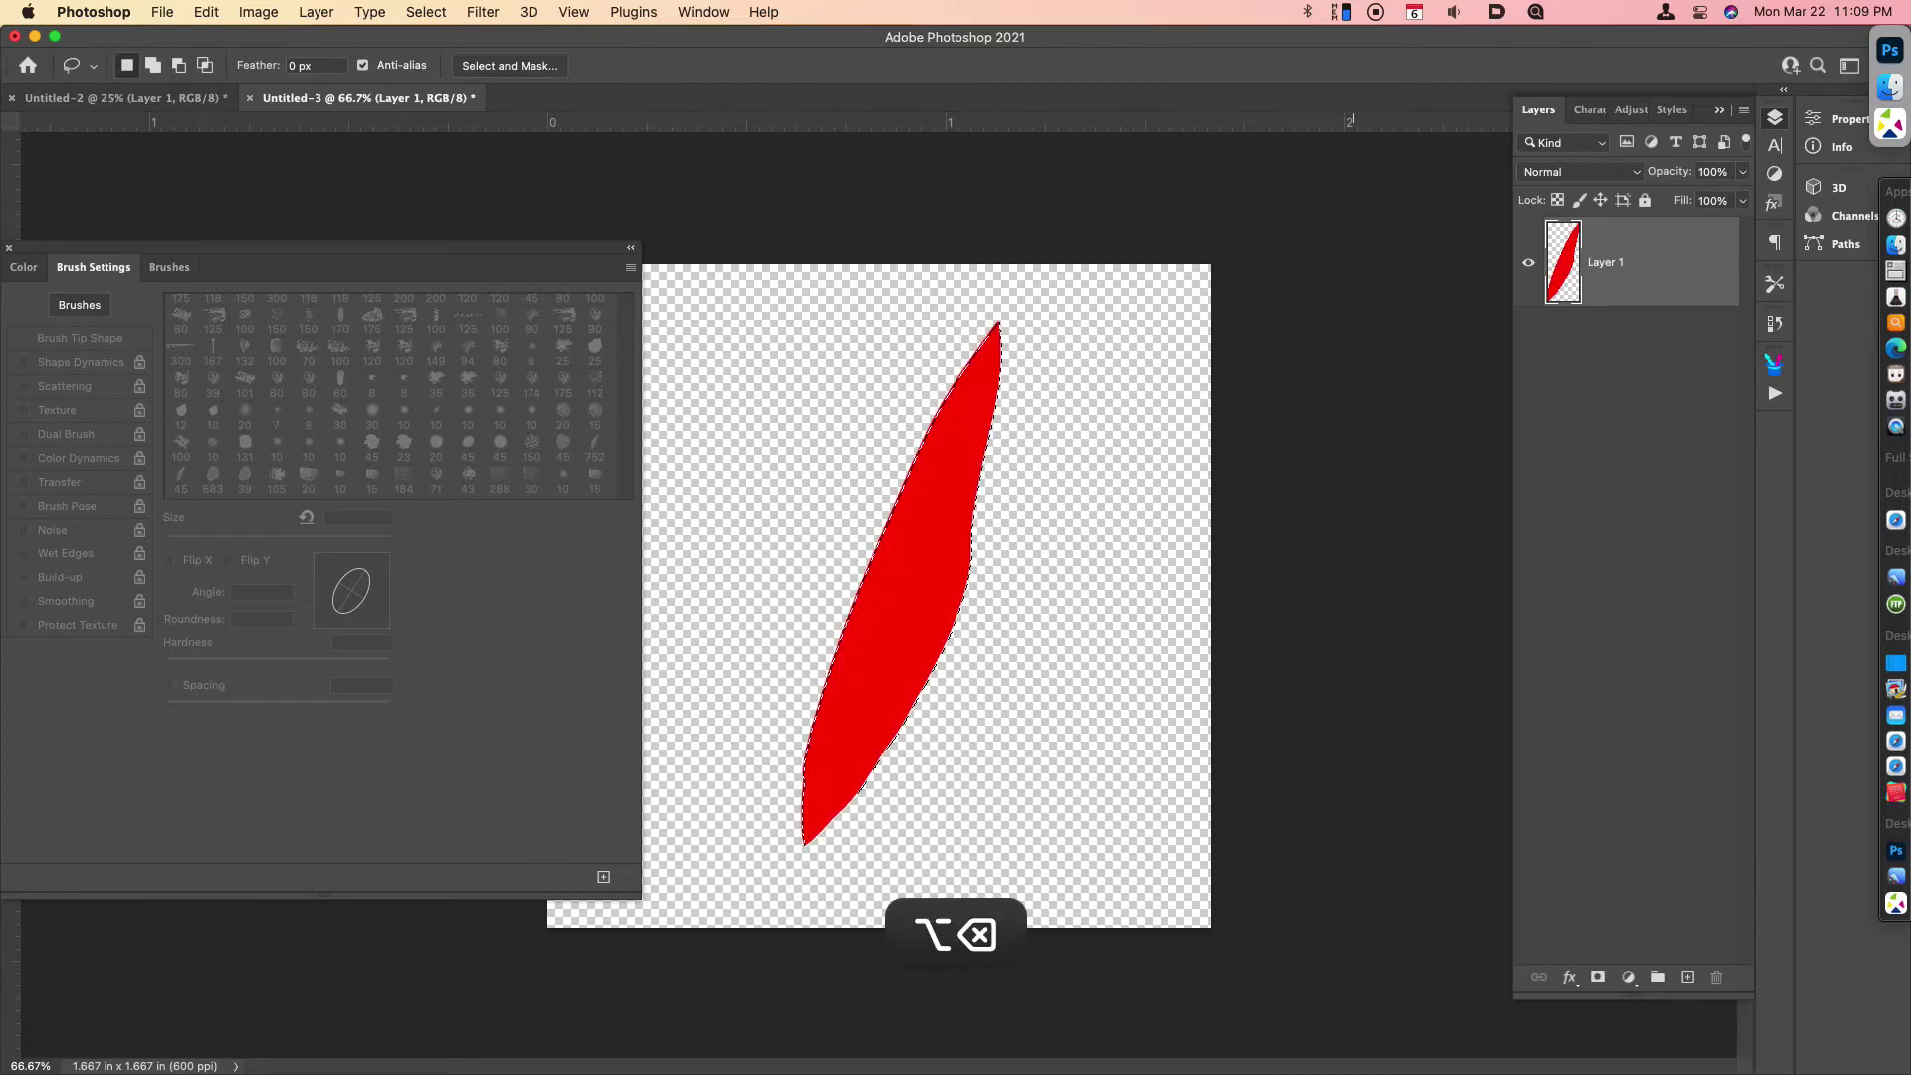
key(super+d)
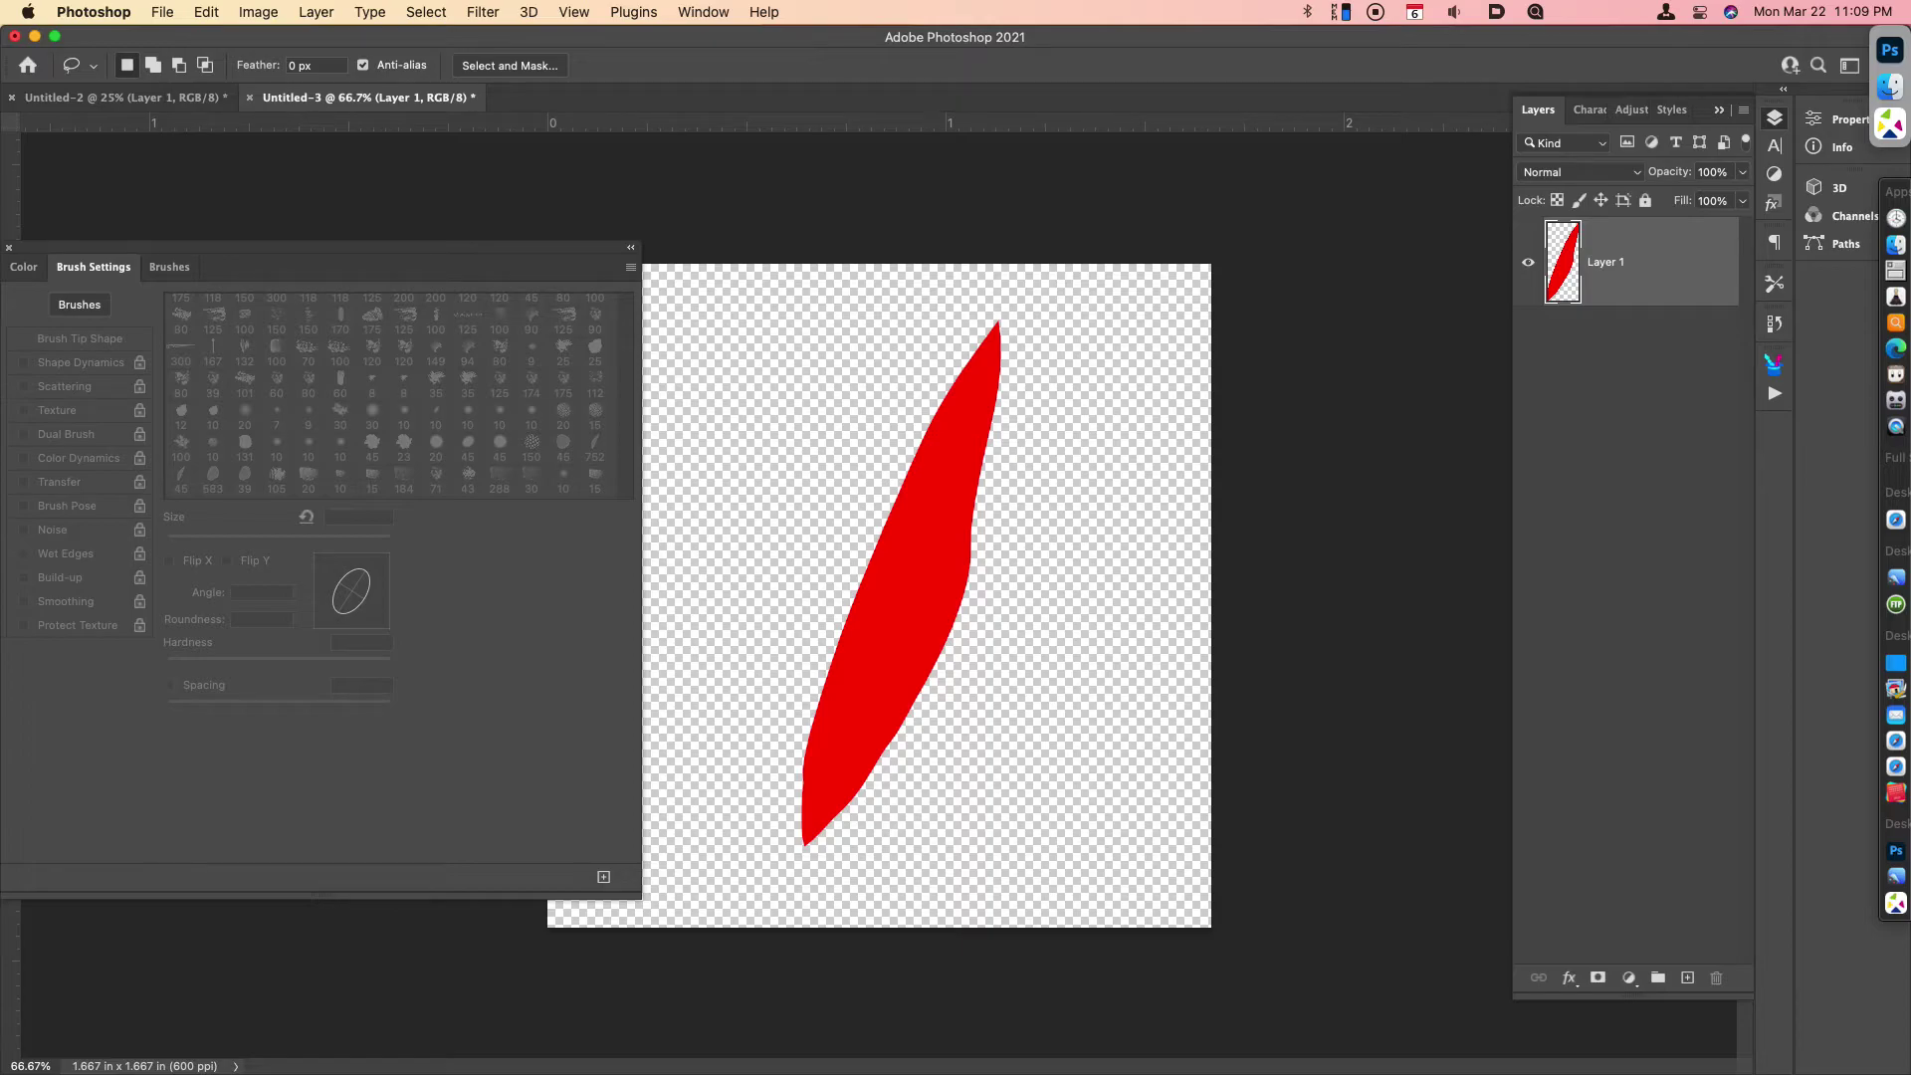
Step: Define the red teardrop as a 794 px brush preset named with the author's initials plus 'tear drop'
click(206, 12)
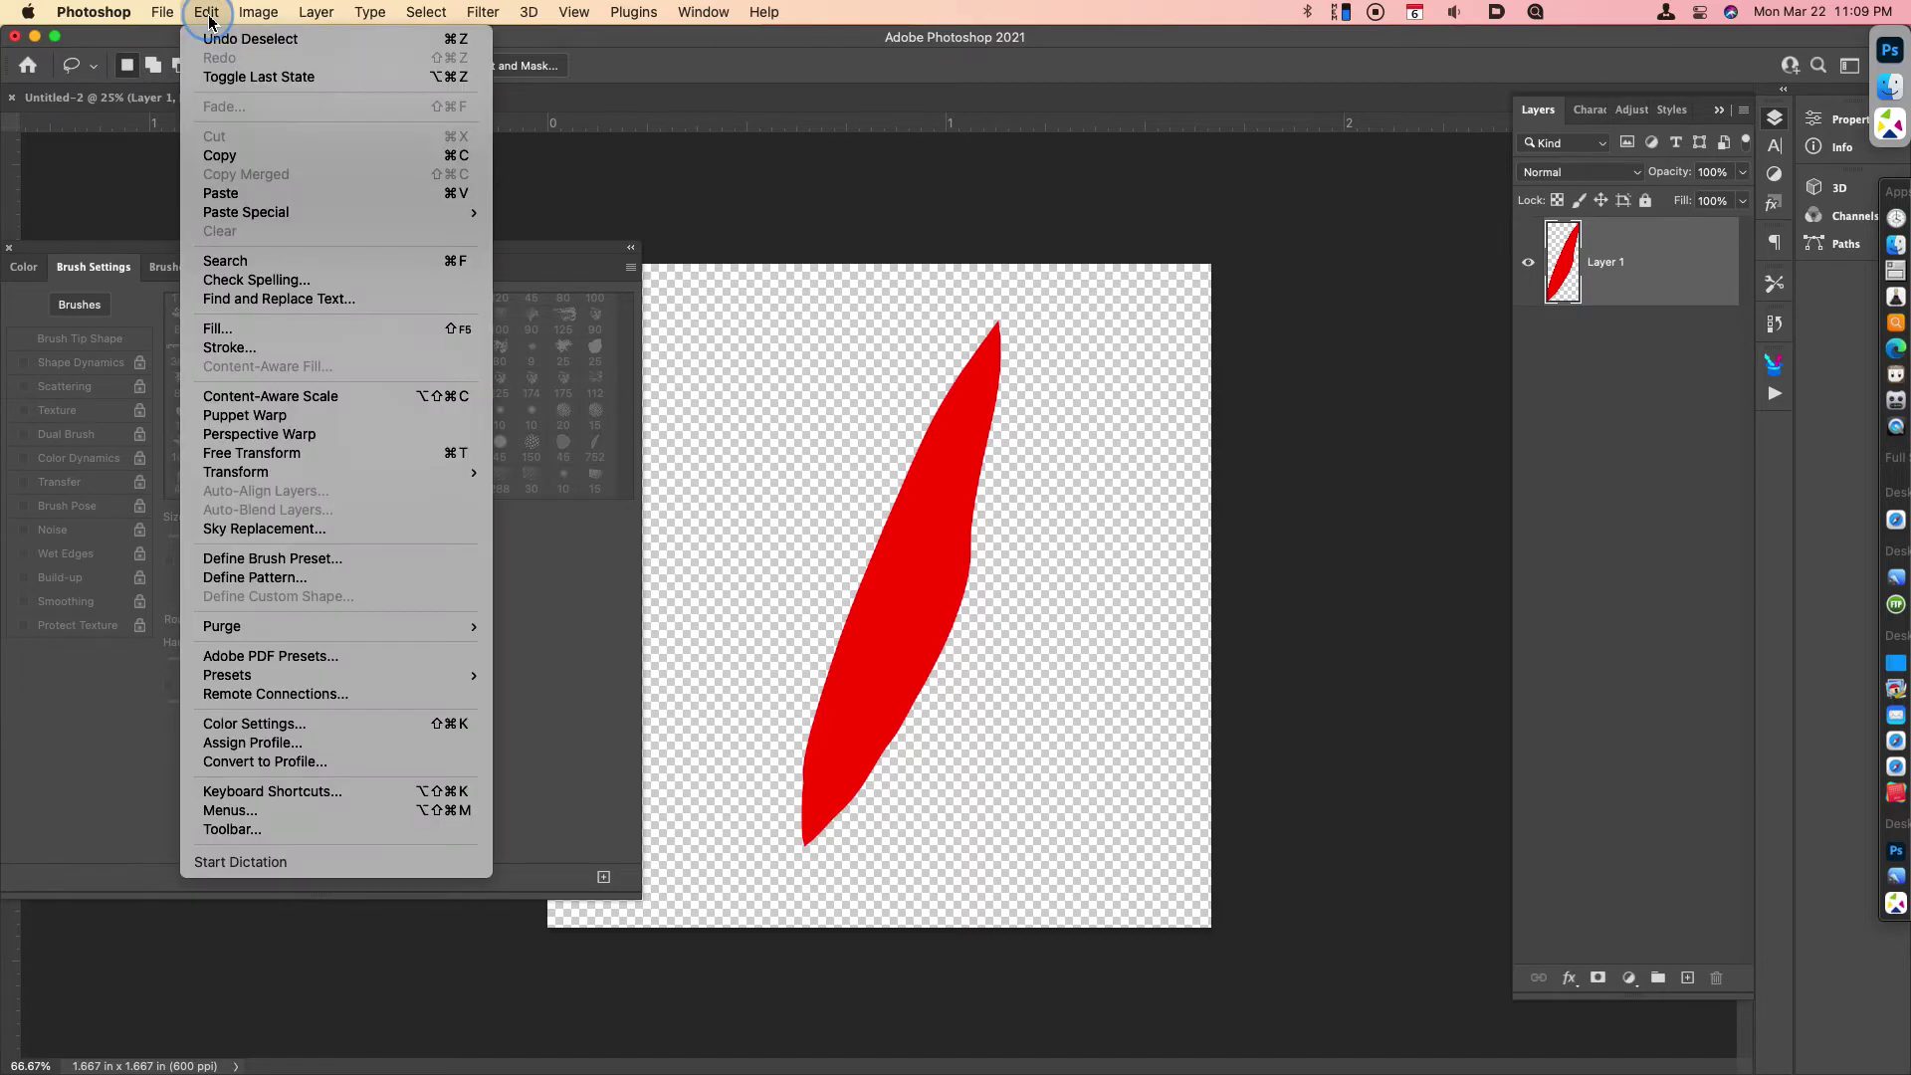
click(412, 560)
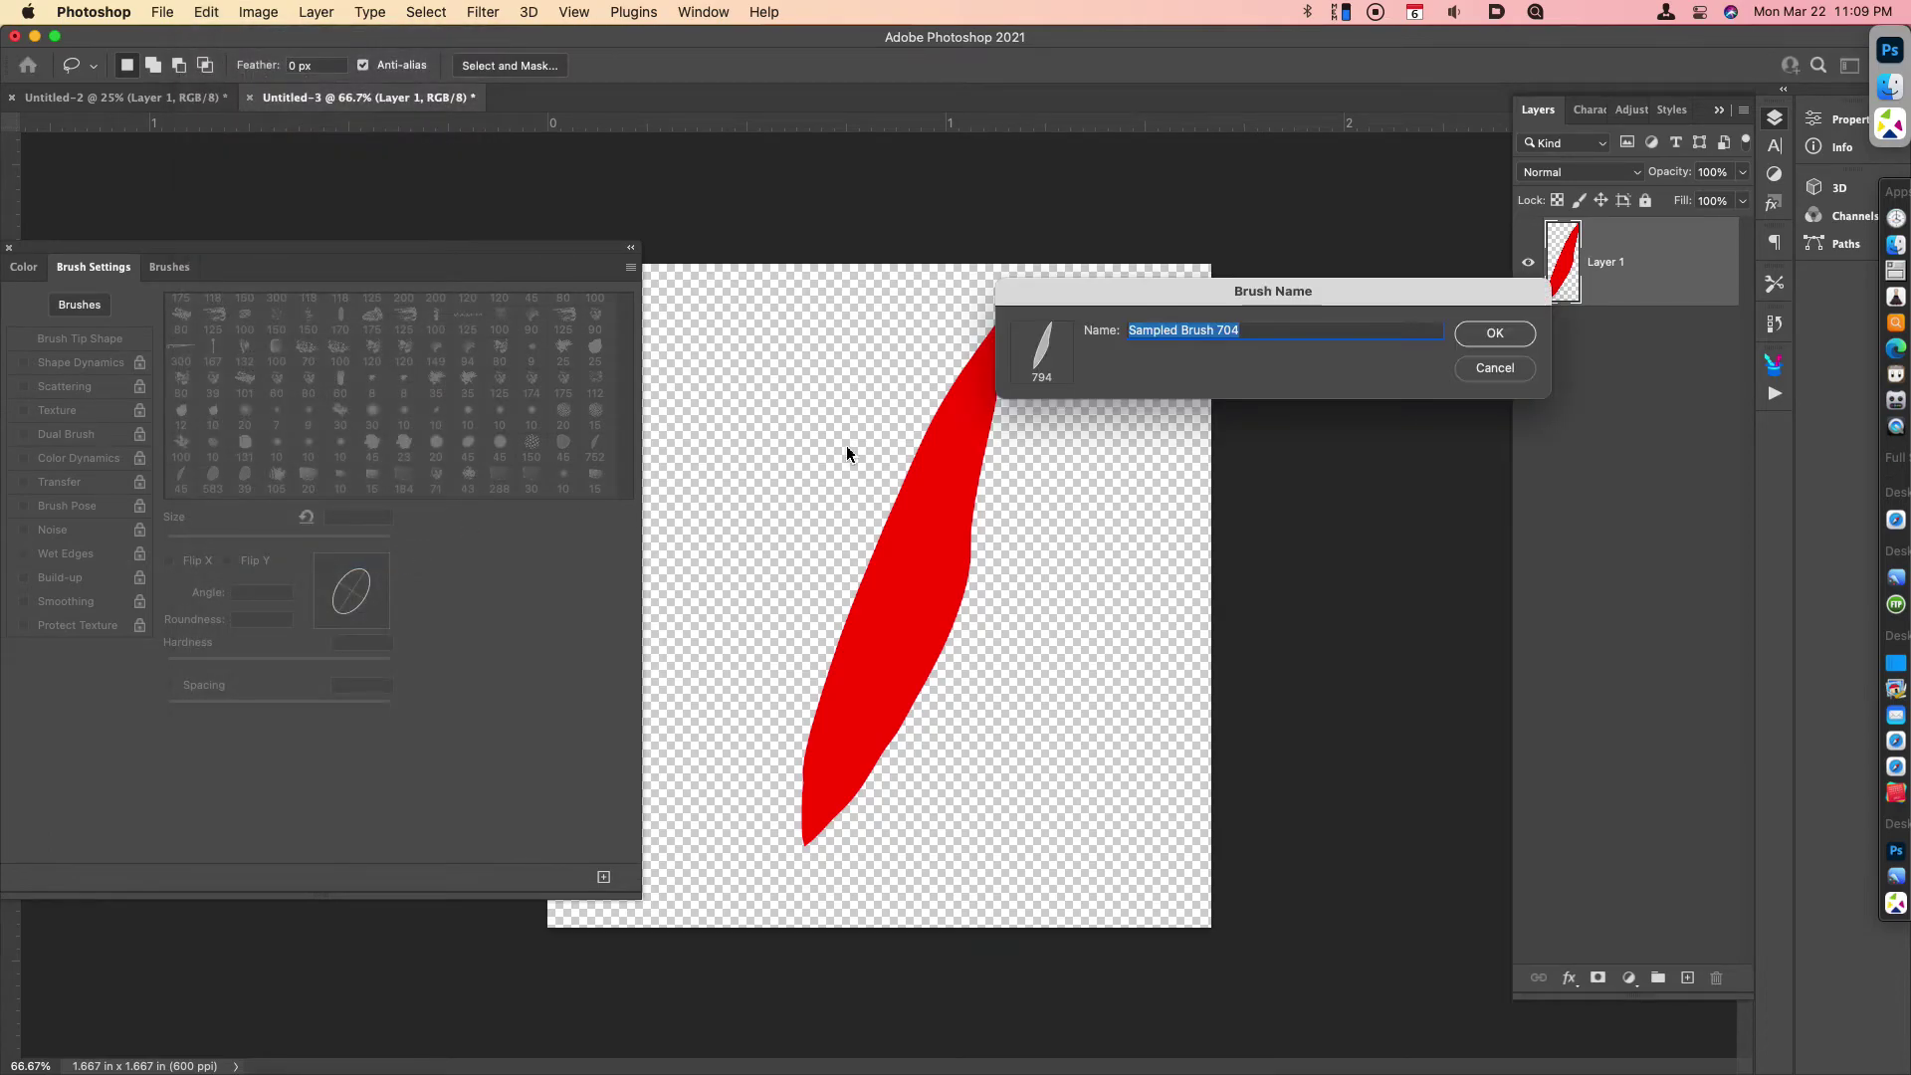
text(KMS)
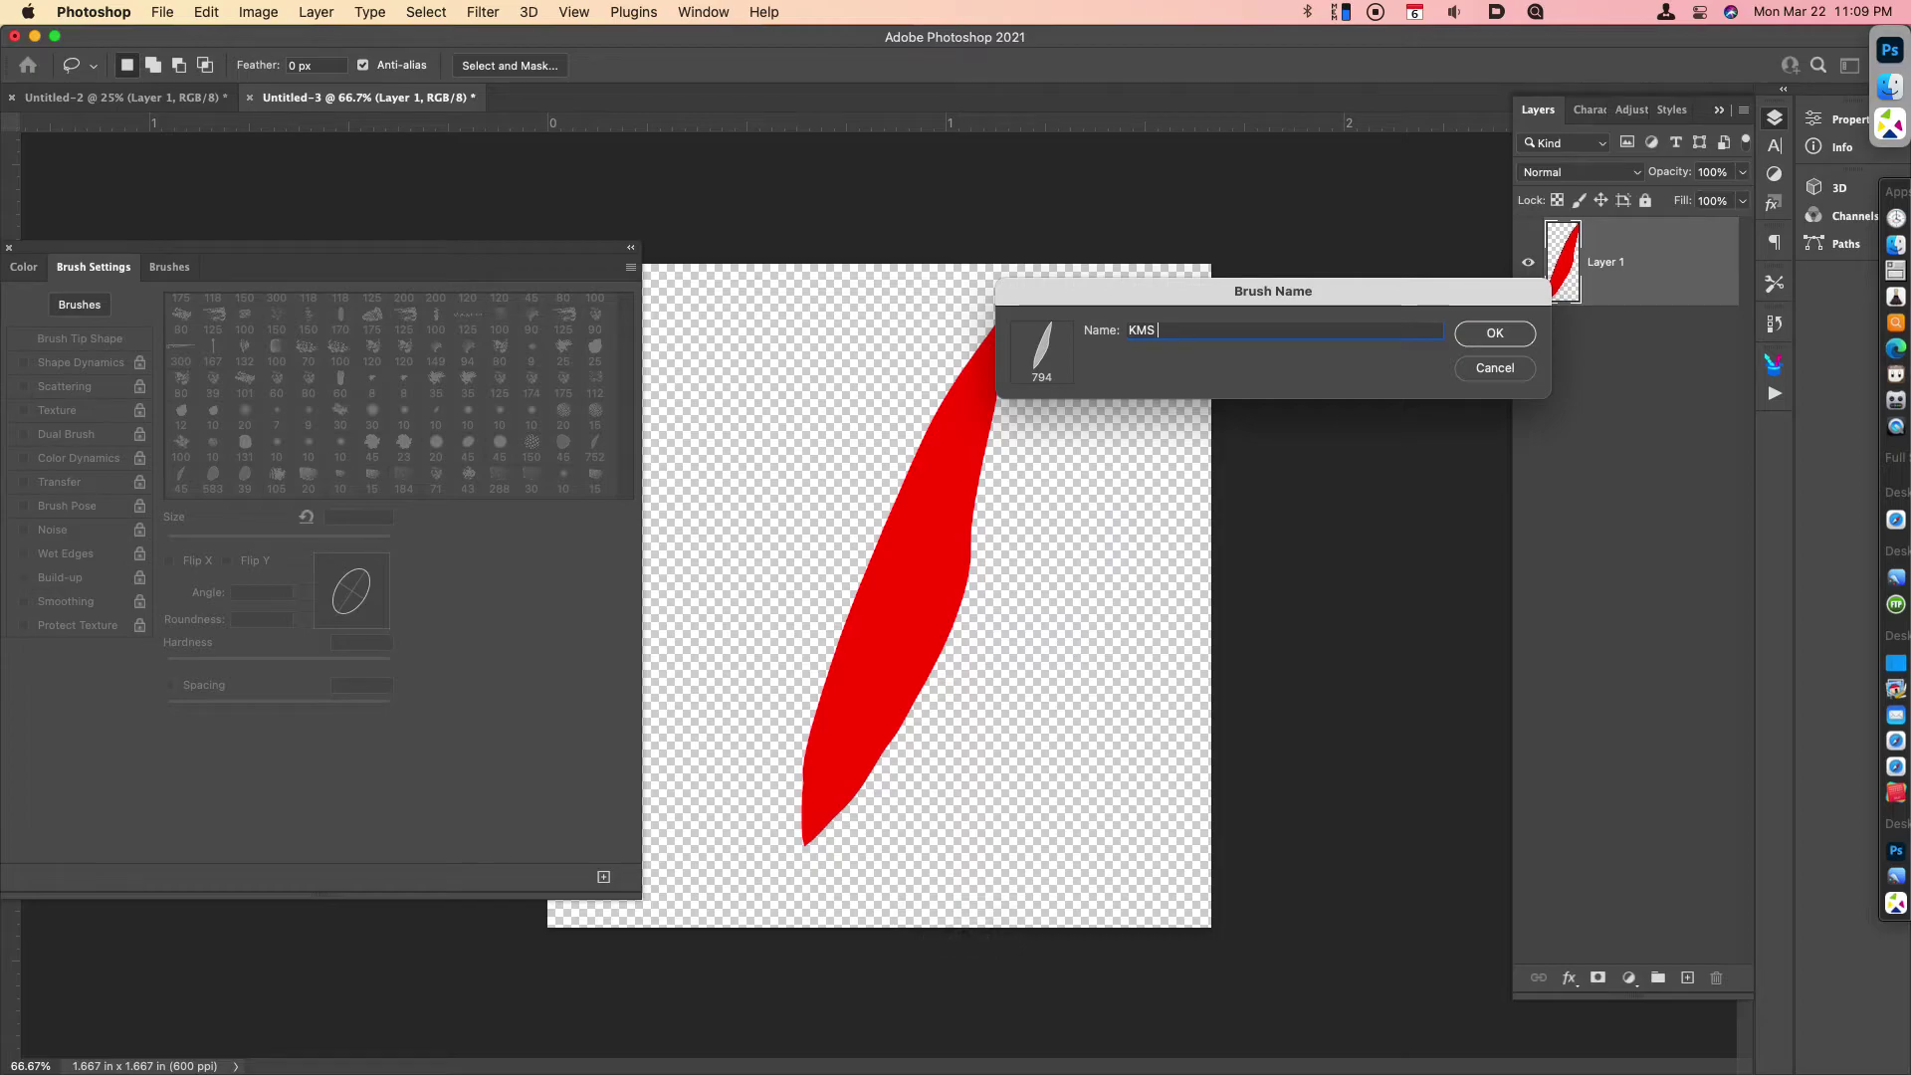
text( tear drop)
click(1485, 335)
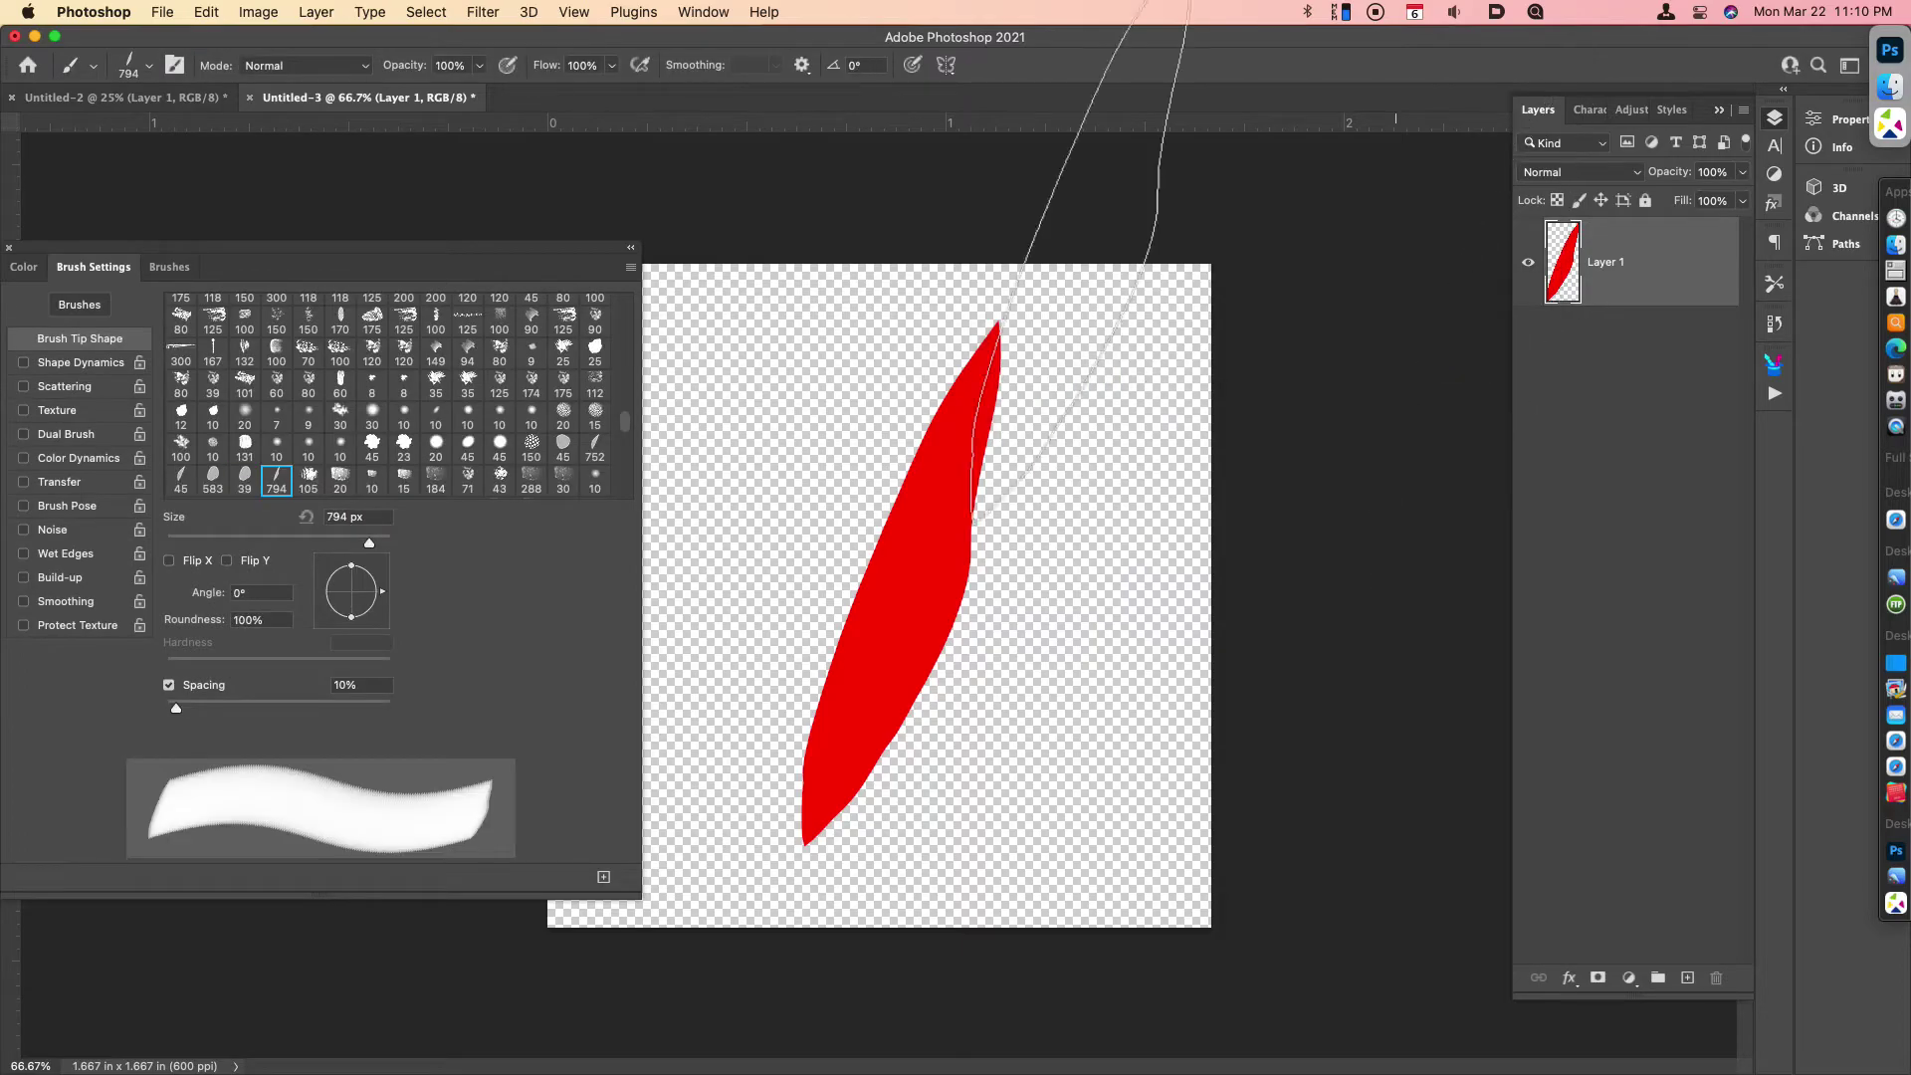
Step: On Untitled-2, test and undo a broad stroke, then make Shape Dynamics size follow pen pressure
click(209, 99)
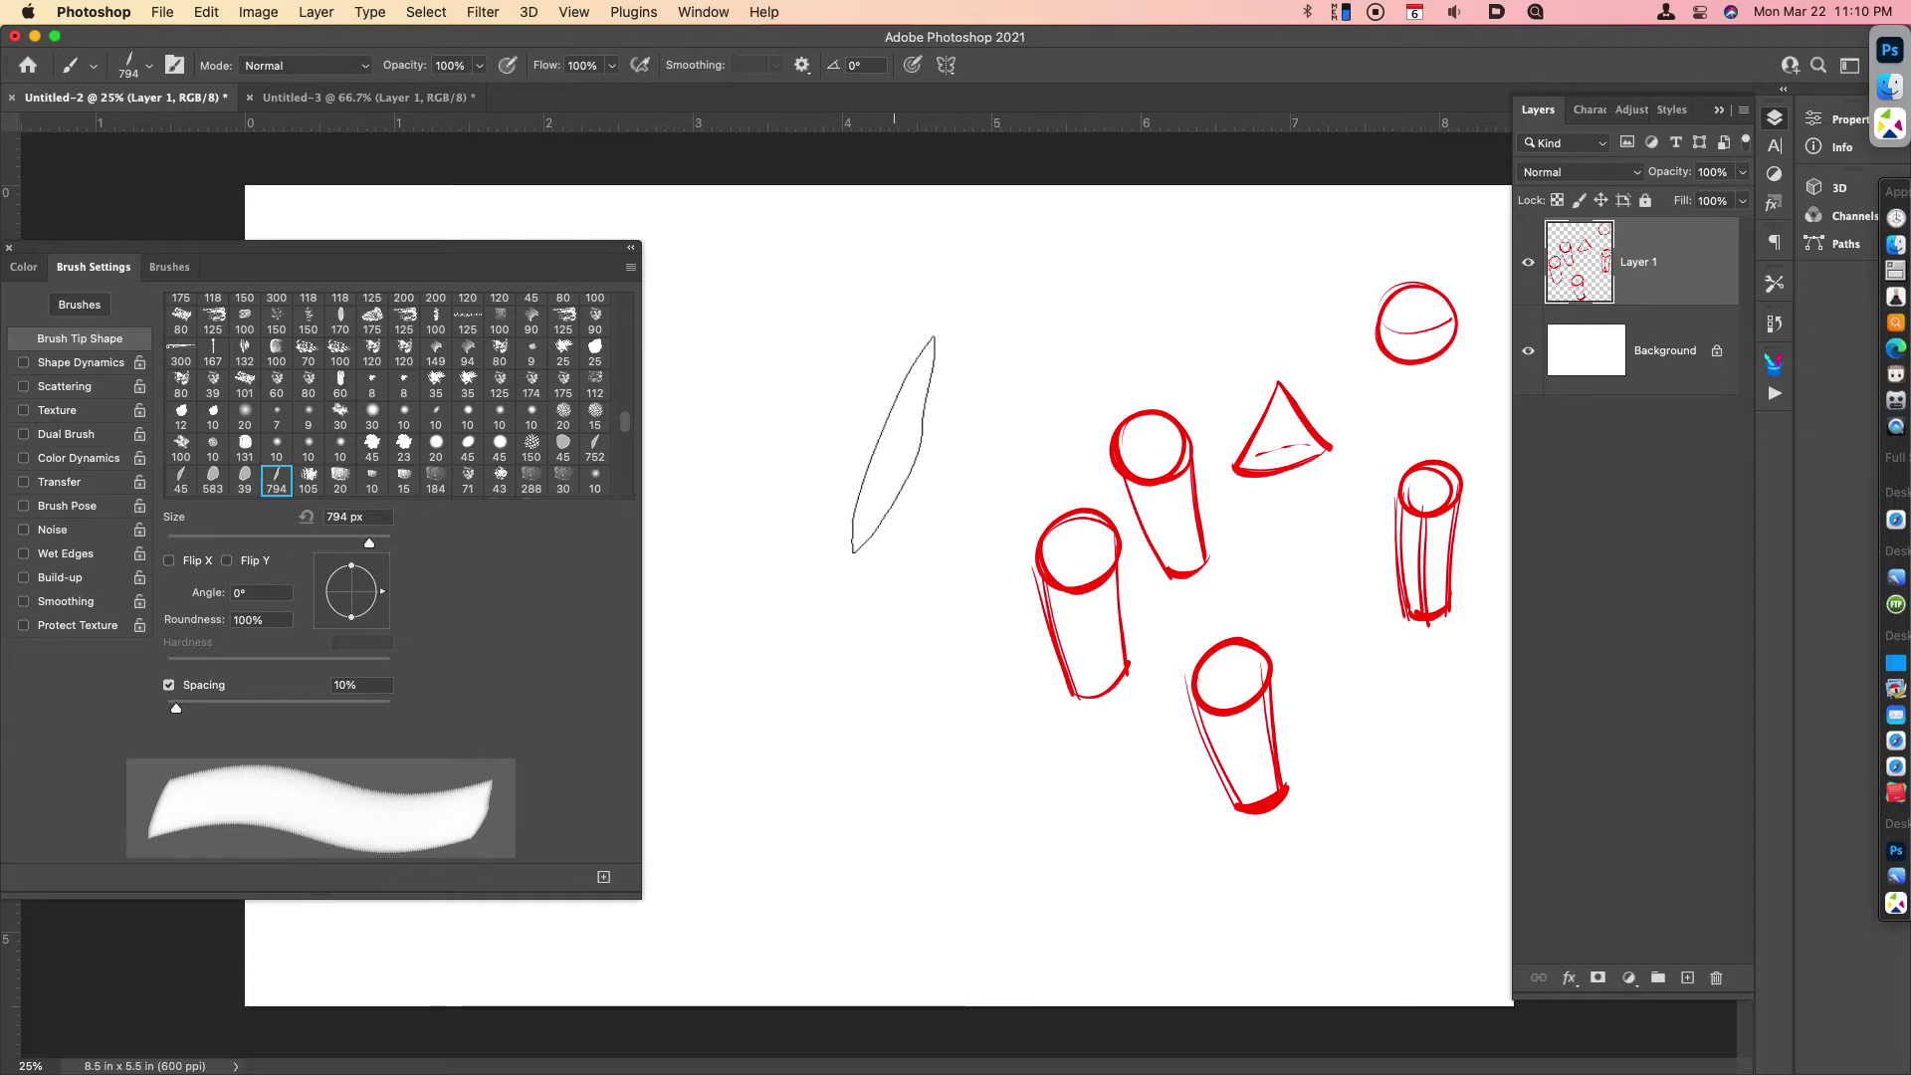
drag(865, 437, 1110, 378)
key(super+z)
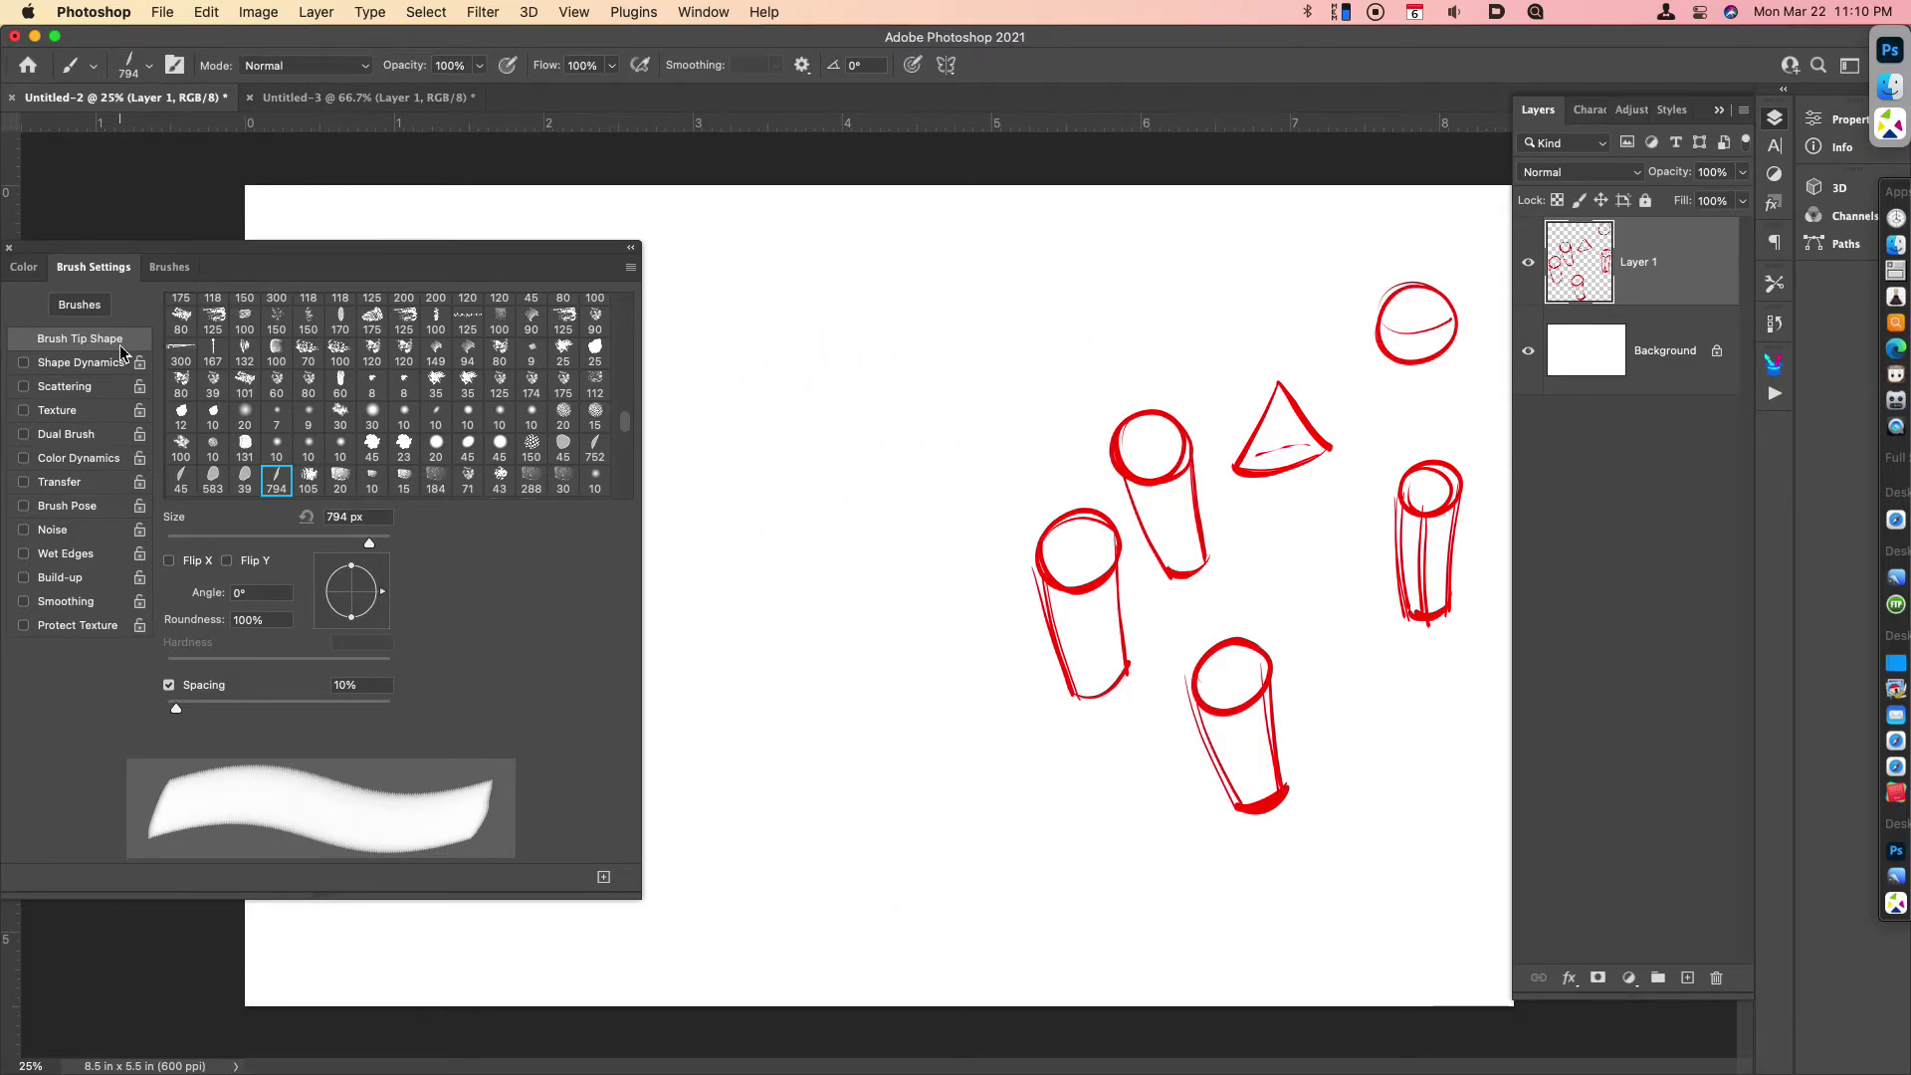
click(90, 364)
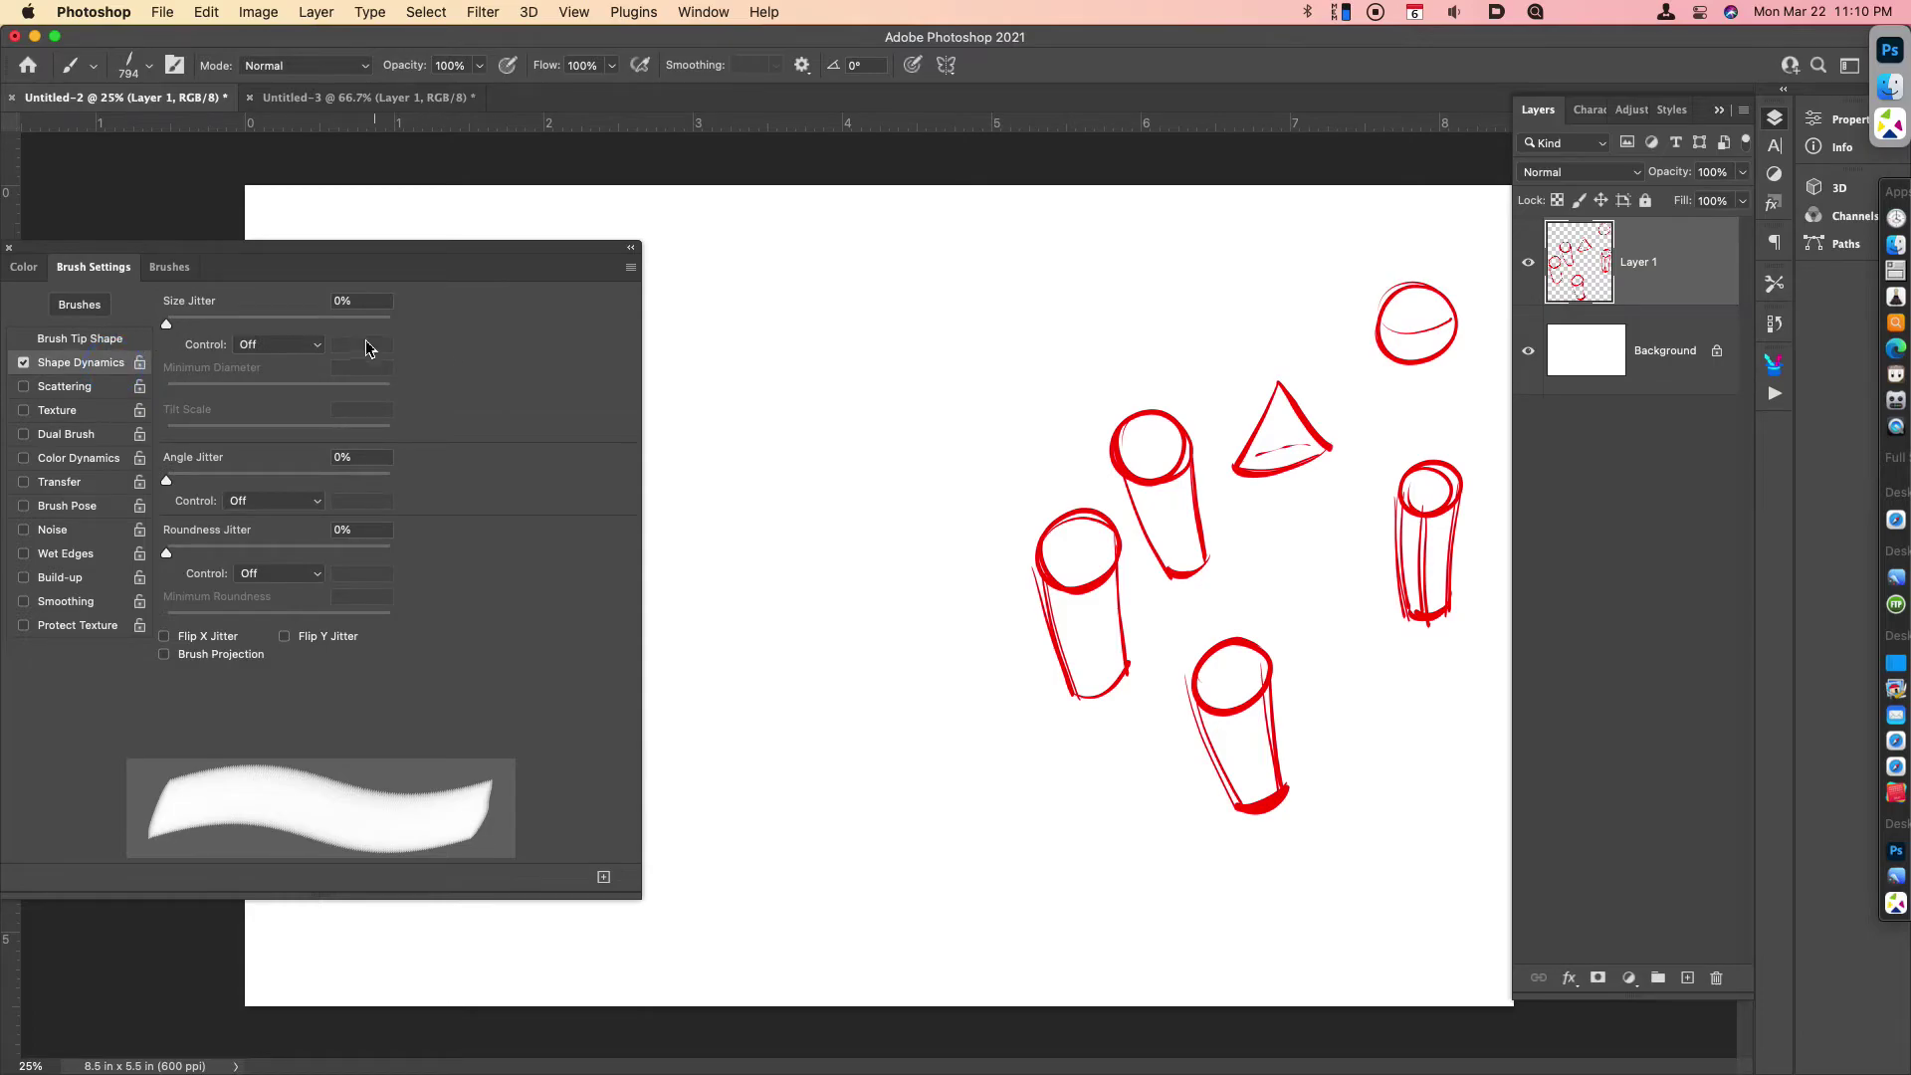
click(293, 351)
click(297, 390)
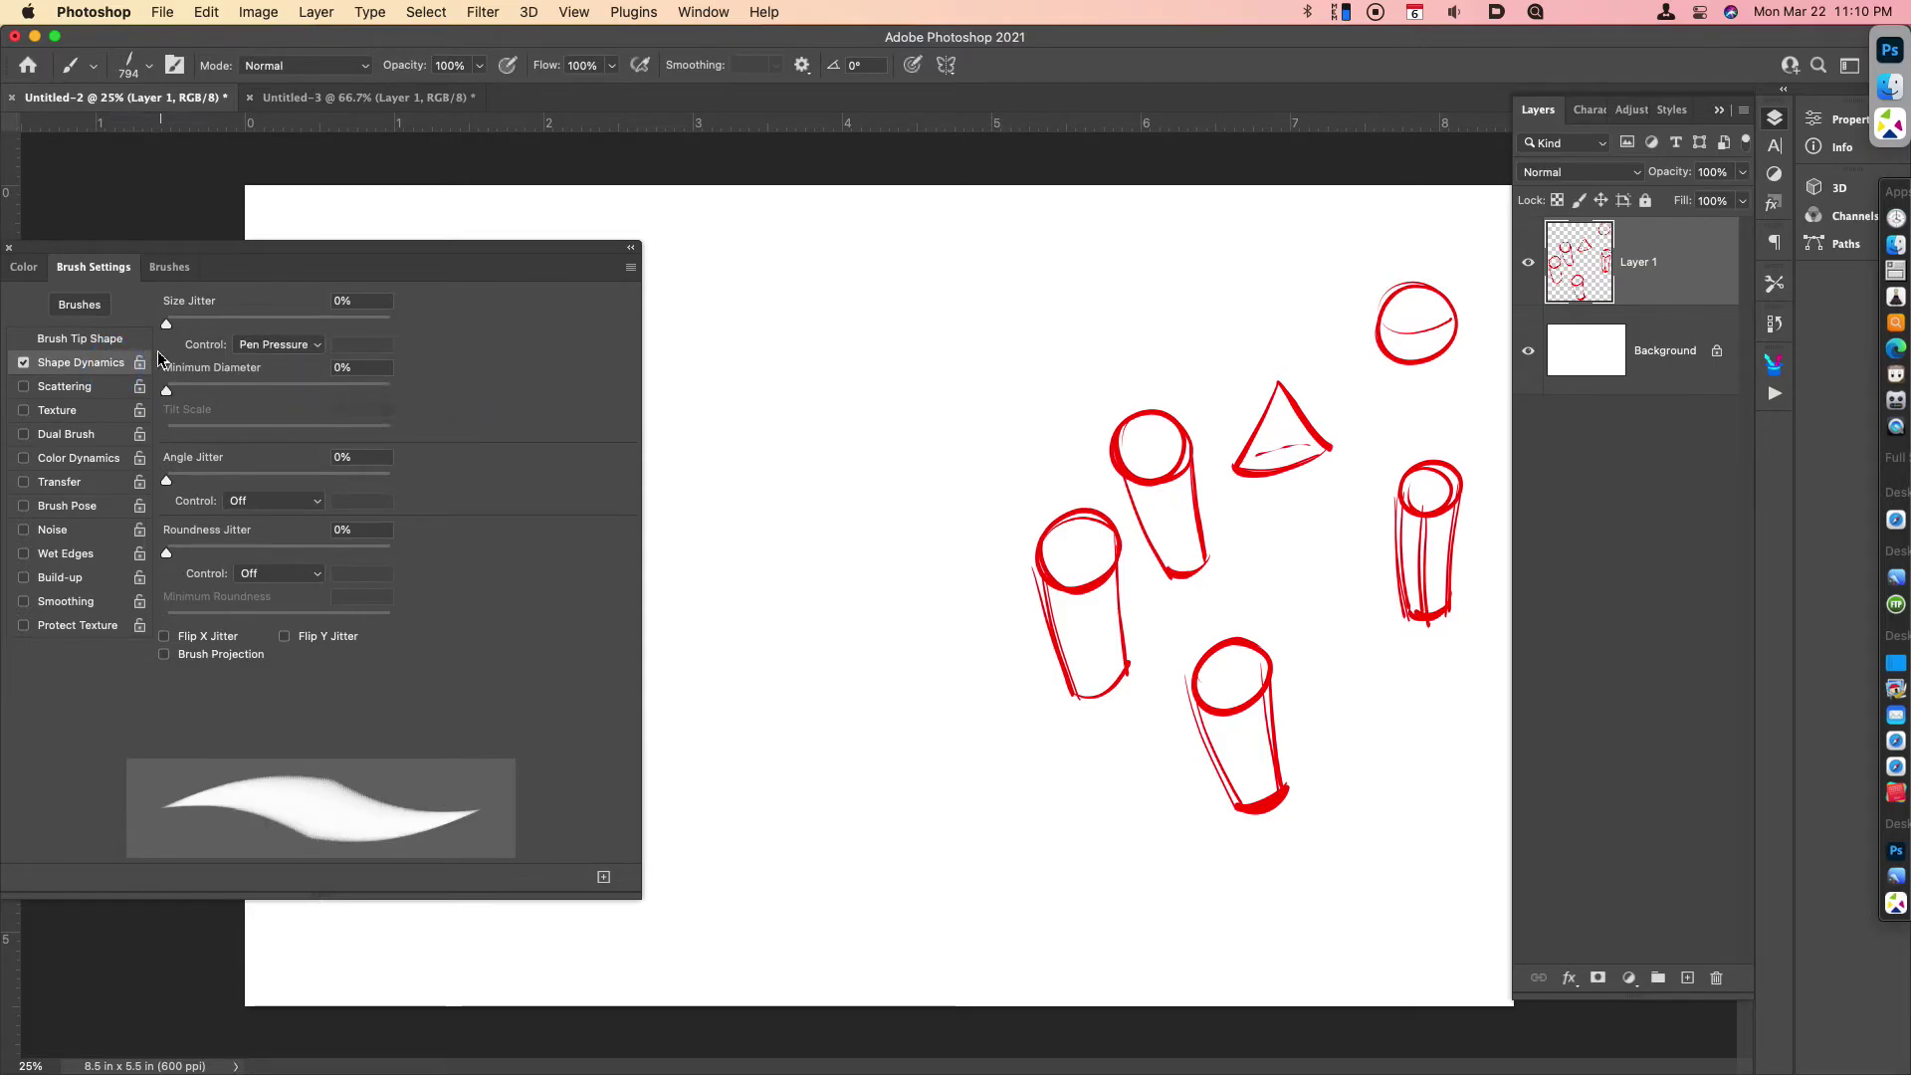
Step: Rotate the brush tip angle to about 80° and shrink the size down from 794 px
click(112, 341)
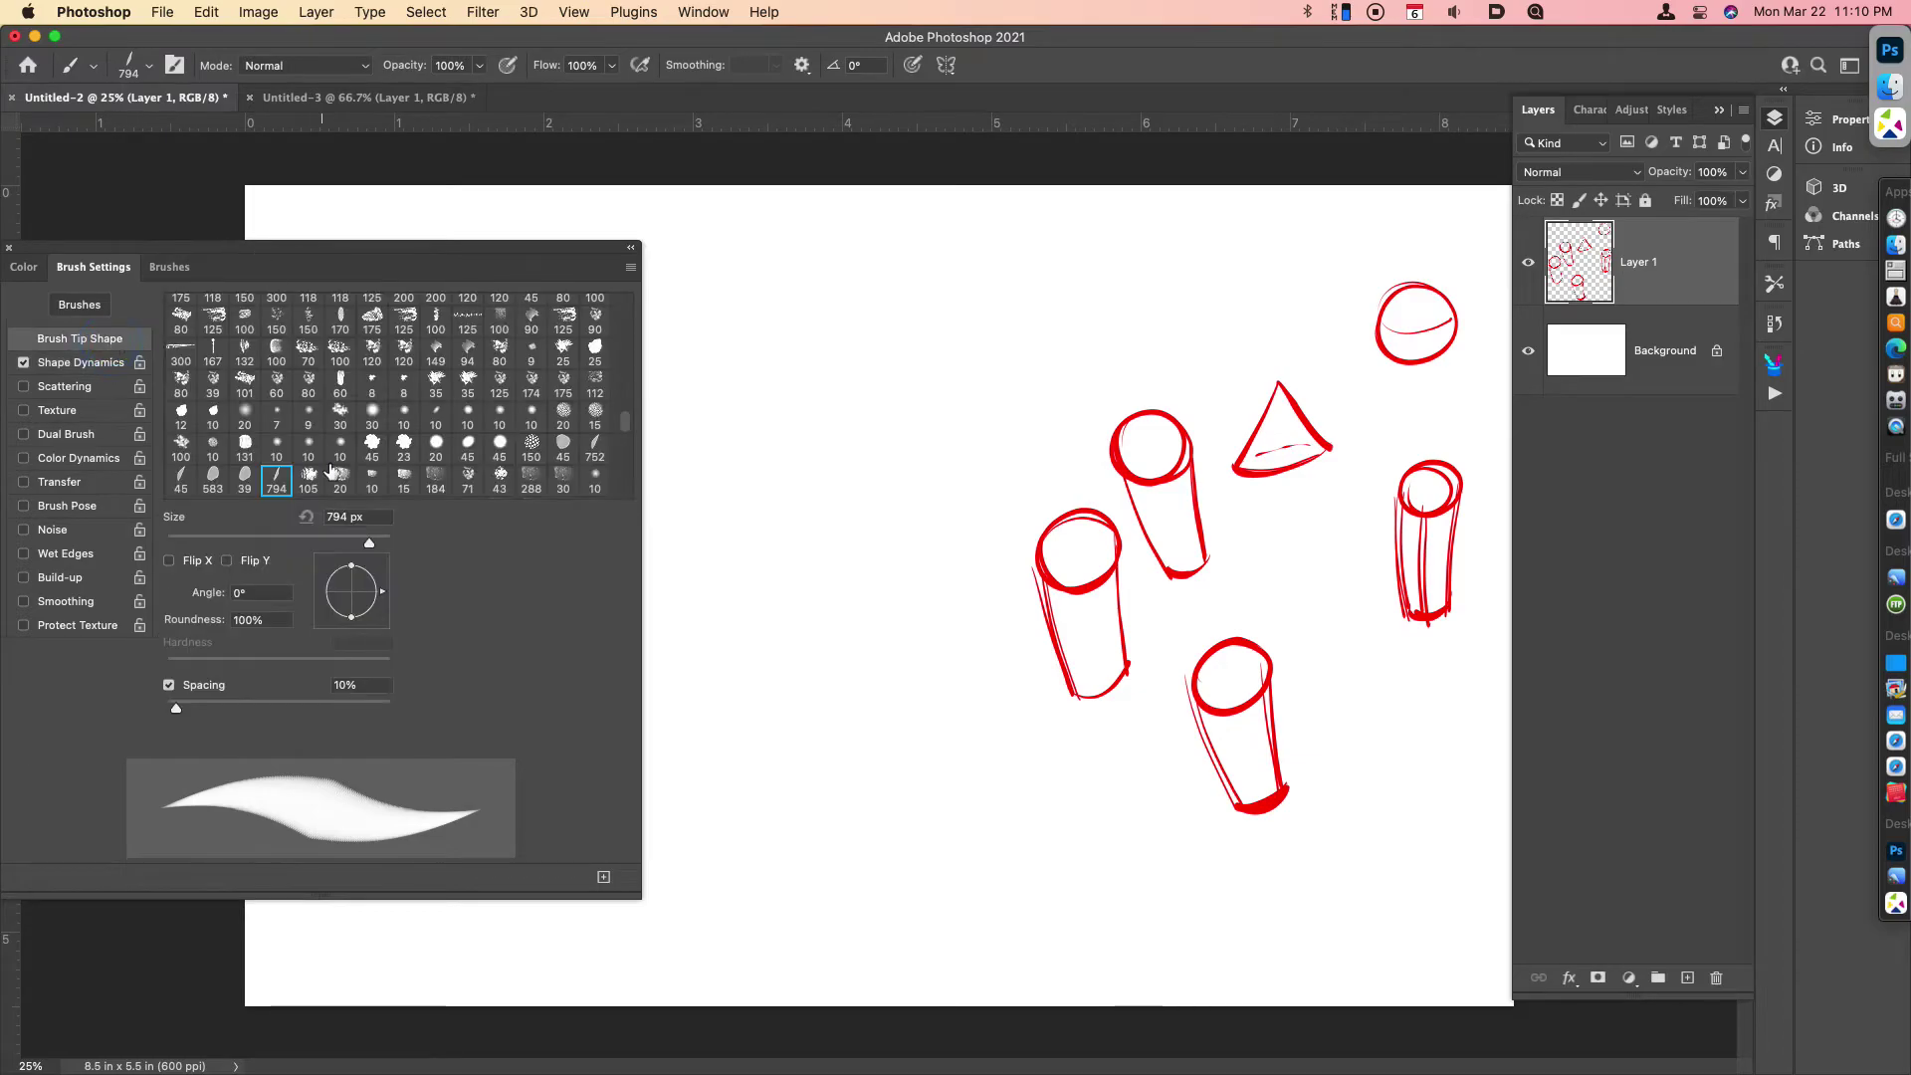
drag(385, 600, 362, 563)
mouse_move(746, 483)
mouse_down()
mouse_move(780, 473)
mouse_move(897, 528)
mouse_up()
drag(370, 543, 225, 527)
Step: Sketch new circles into red cylinders, hatching the side of the small one
mouse_move(816, 371)
mouse_down()
mouse_move(900, 365)
mouse_move(887, 342)
mouse_move(947, 388)
mouse_move(970, 488)
mouse_up()
mouse_move(980, 370)
mouse_down()
mouse_move(995, 483)
mouse_move(1001, 467)
mouse_up()
mouse_move(946, 388)
mouse_down()
mouse_move(970, 480)
mouse_move(987, 478)
mouse_up()
drag(1023, 317, 1034, 438)
drag(1083, 323, 1097, 433)
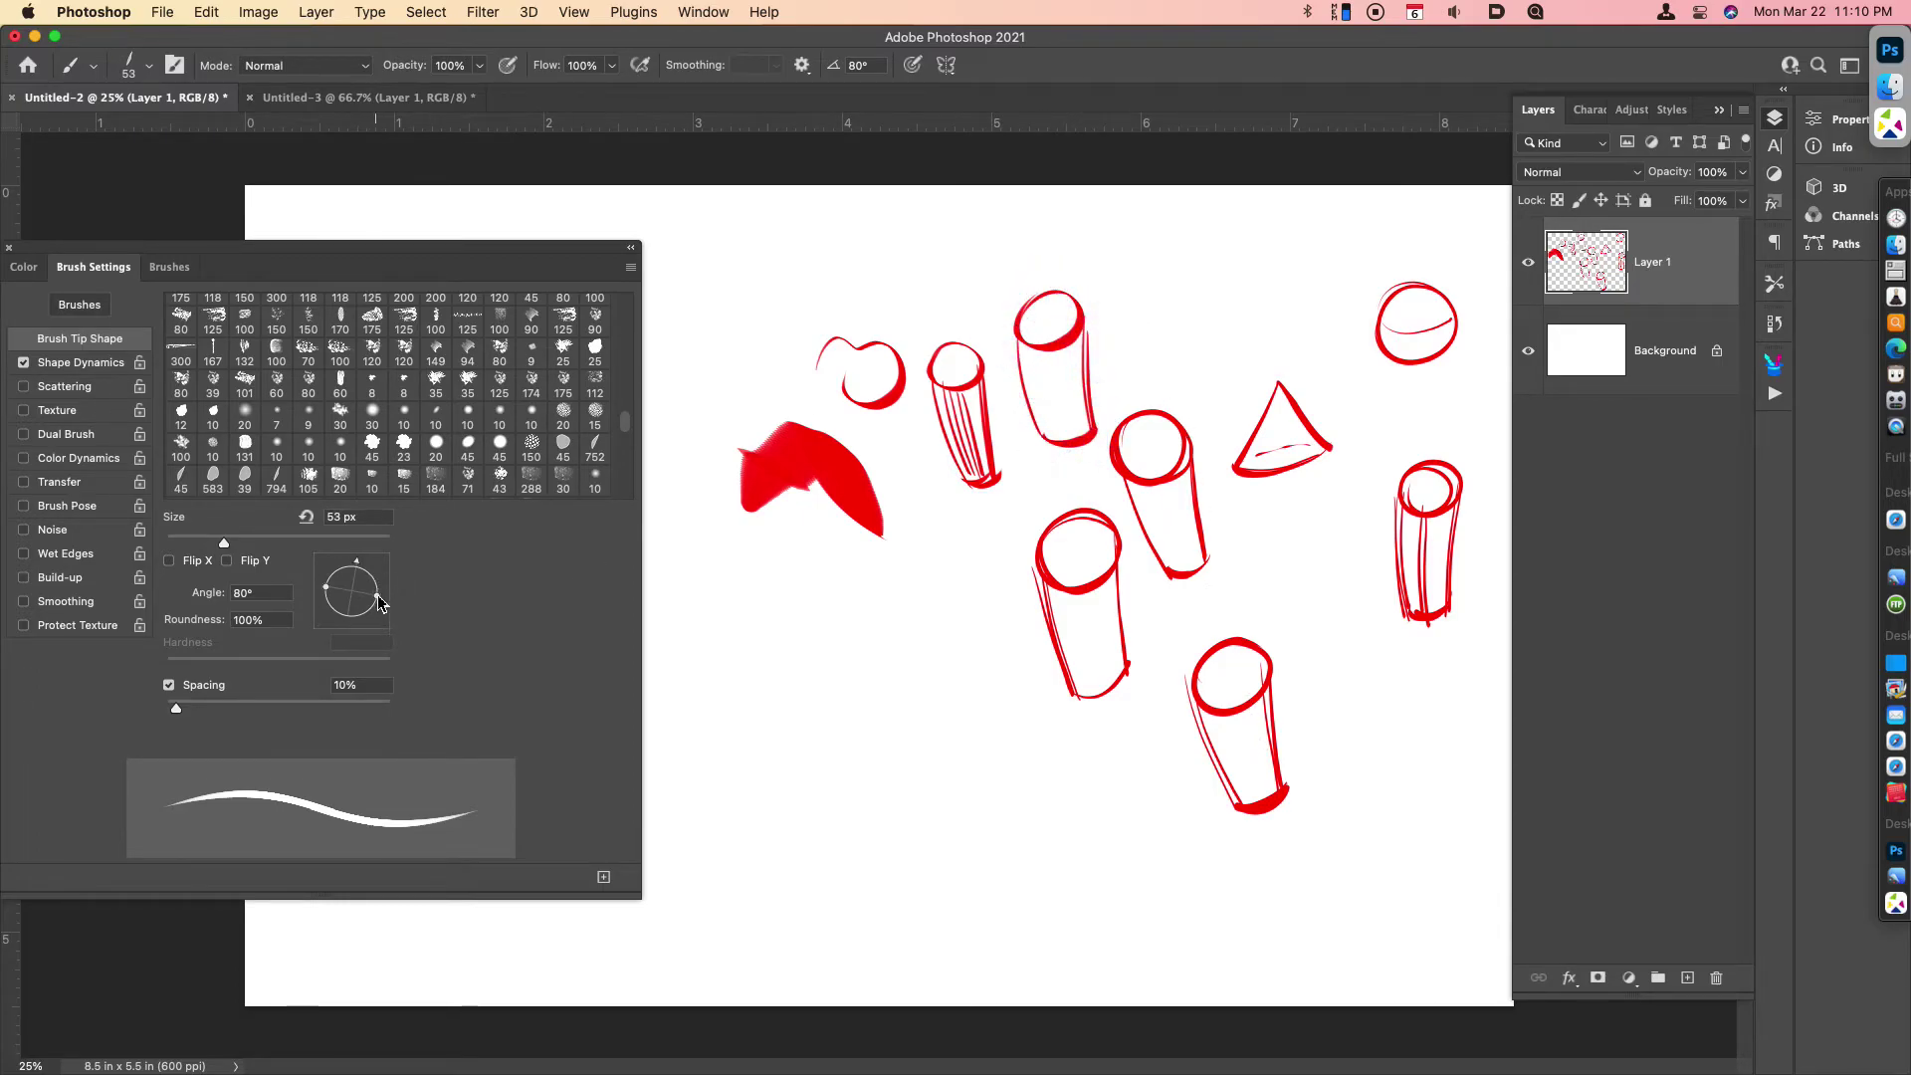
Step: Set the tip to 63° and 59% roundness, then draw and hatch another cylinder
drag(377, 595, 364, 563)
mouse_move(1159, 260)
mouse_down()
mouse_move(1134, 298)
mouse_move(1150, 396)
mouse_up()
mouse_move(1184, 298)
mouse_down()
mouse_move(1195, 391)
mouse_move(1161, 399)
mouse_move(1182, 357)
mouse_move(1146, 305)
mouse_move(1176, 400)
mouse_up()
drag(1159, 264, 1163, 289)
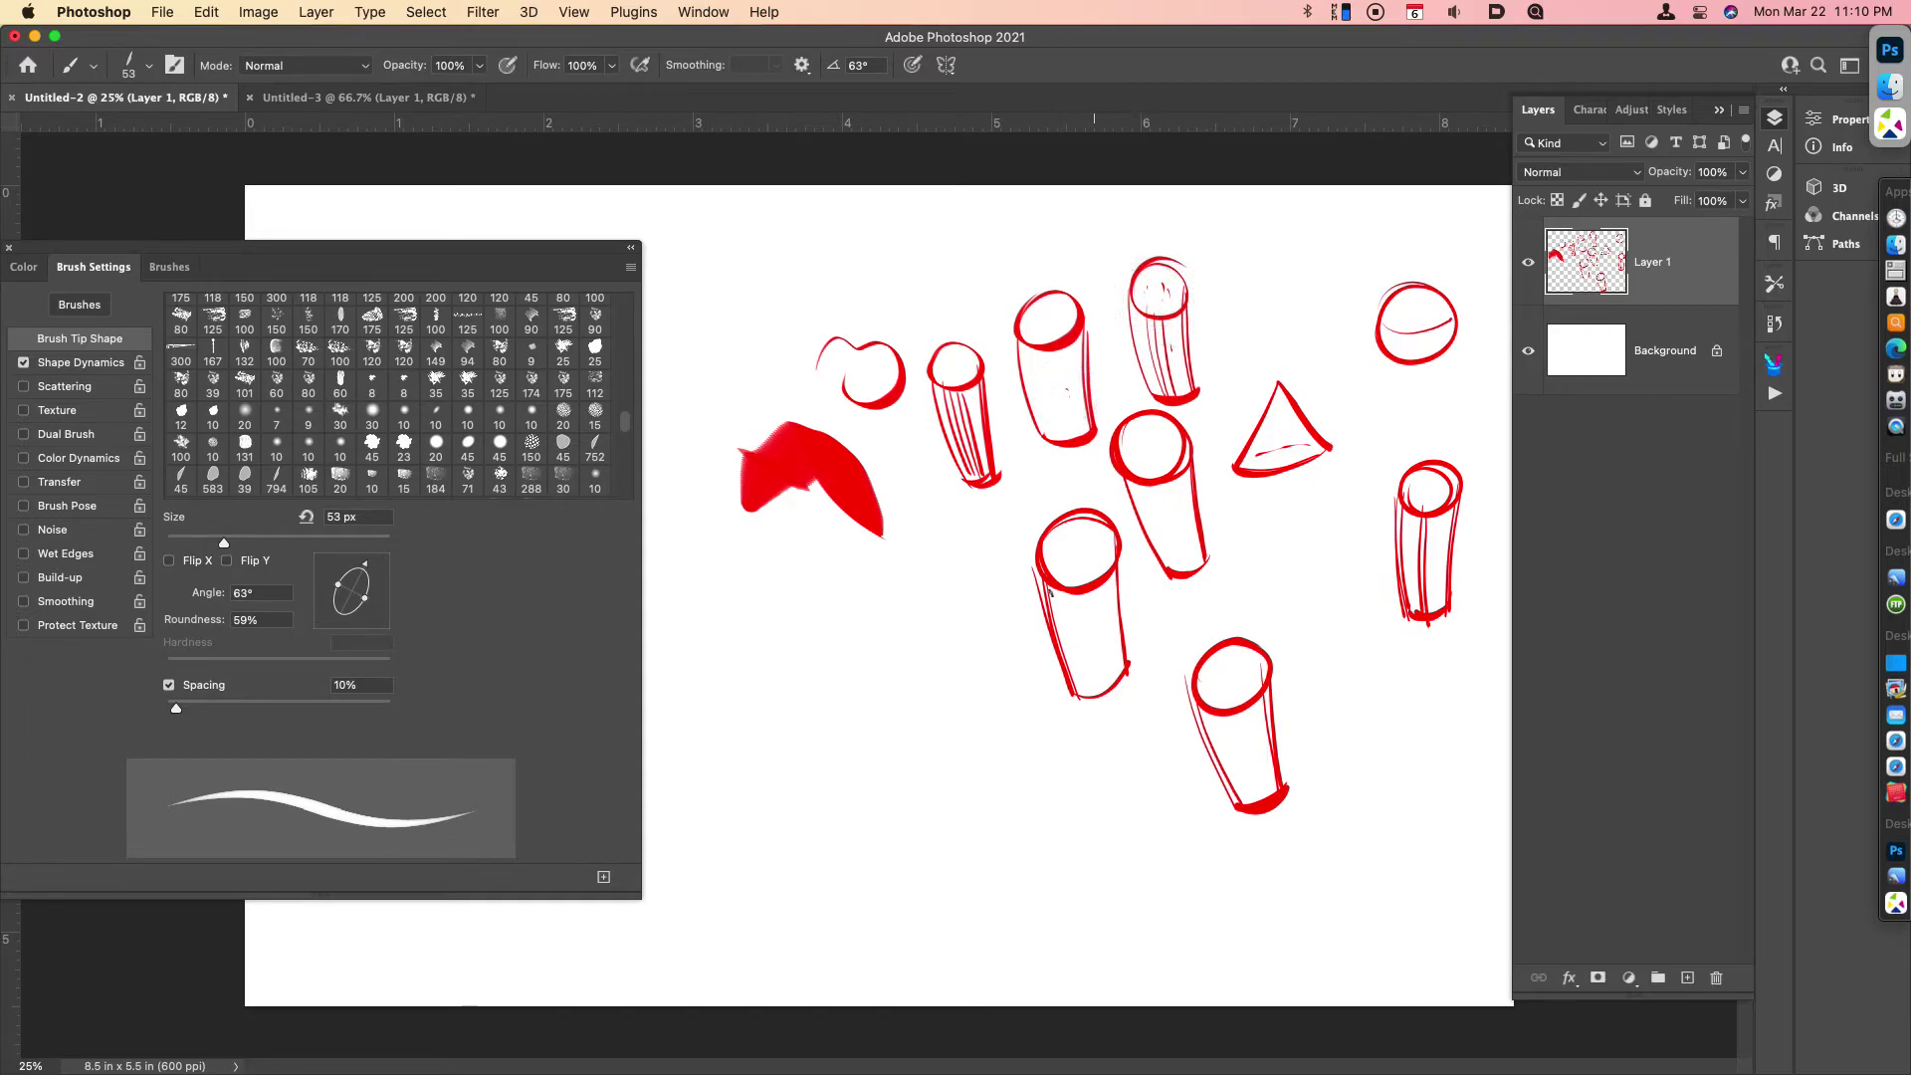
Step: Save the 53 px brush as a new preset named with the author's initials plus 'chisel brush'
click(631, 268)
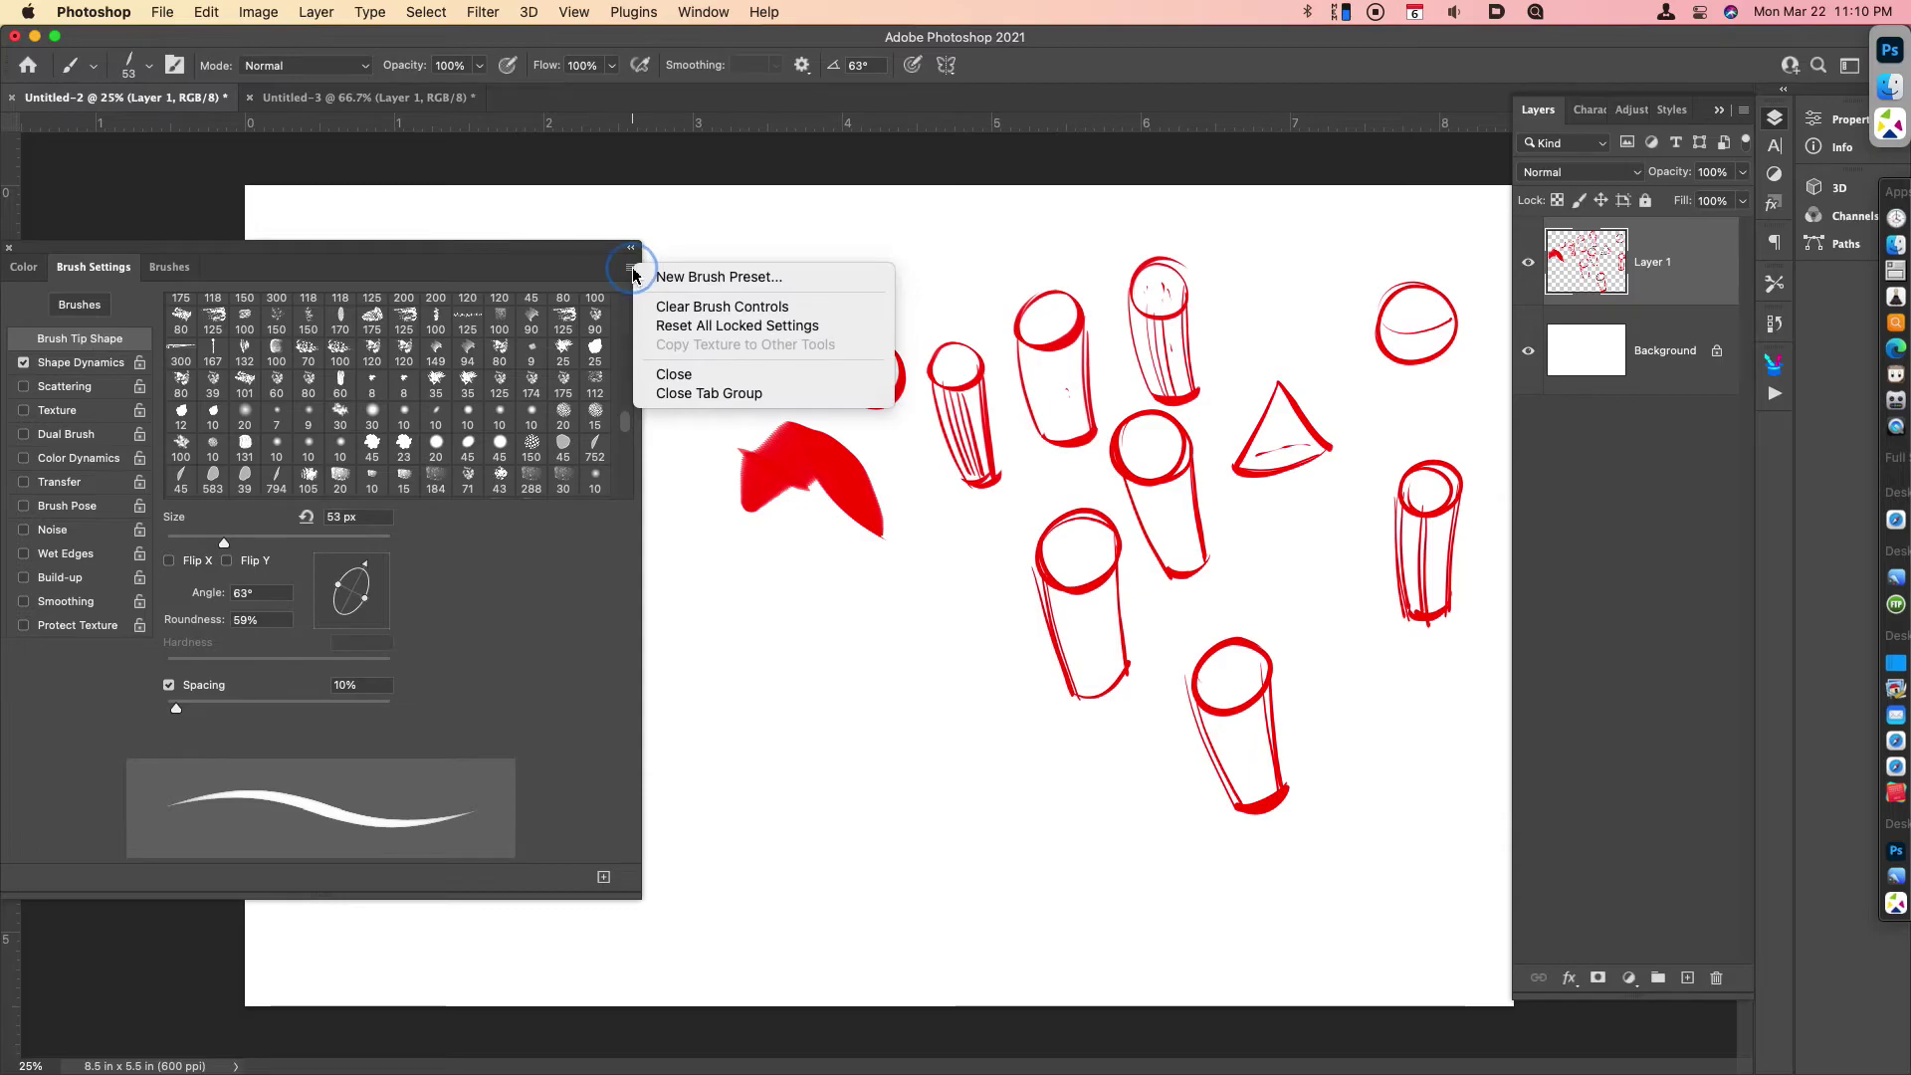
click(654, 278)
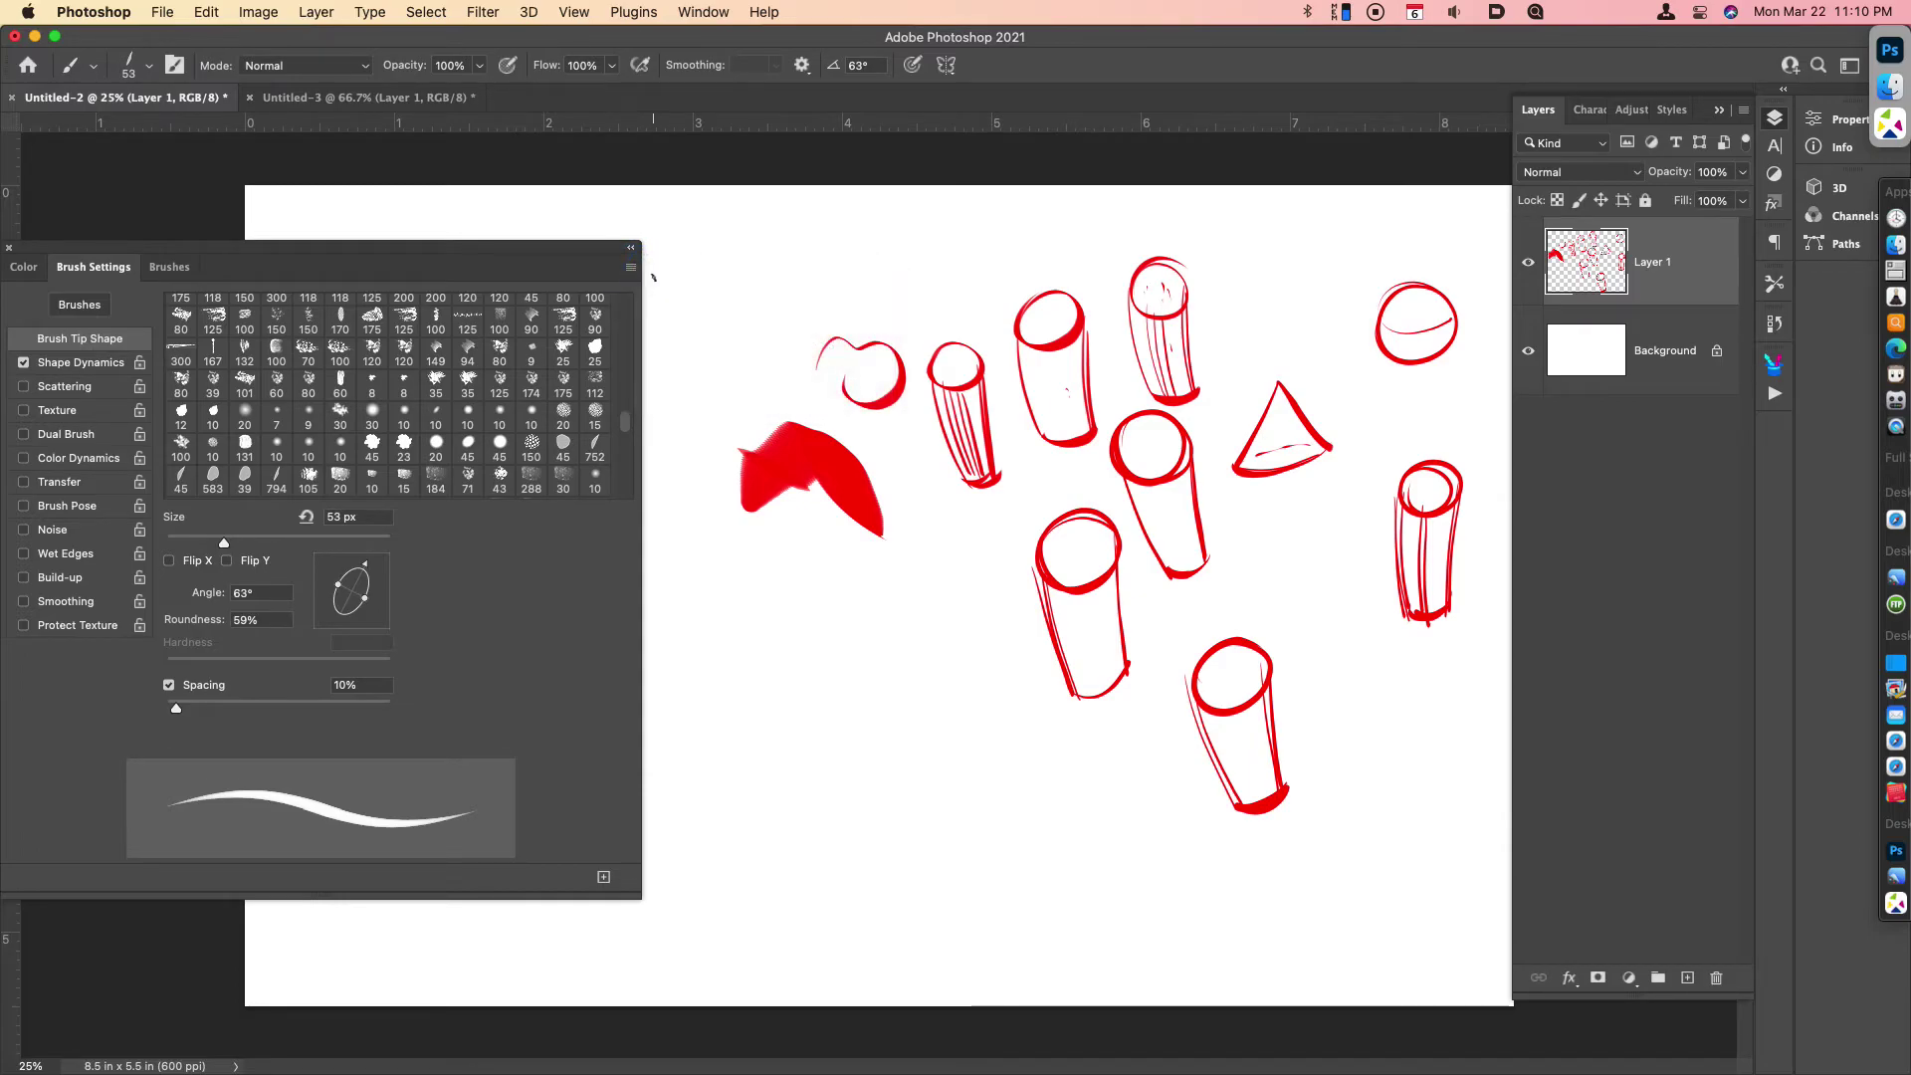
text(KMS che)
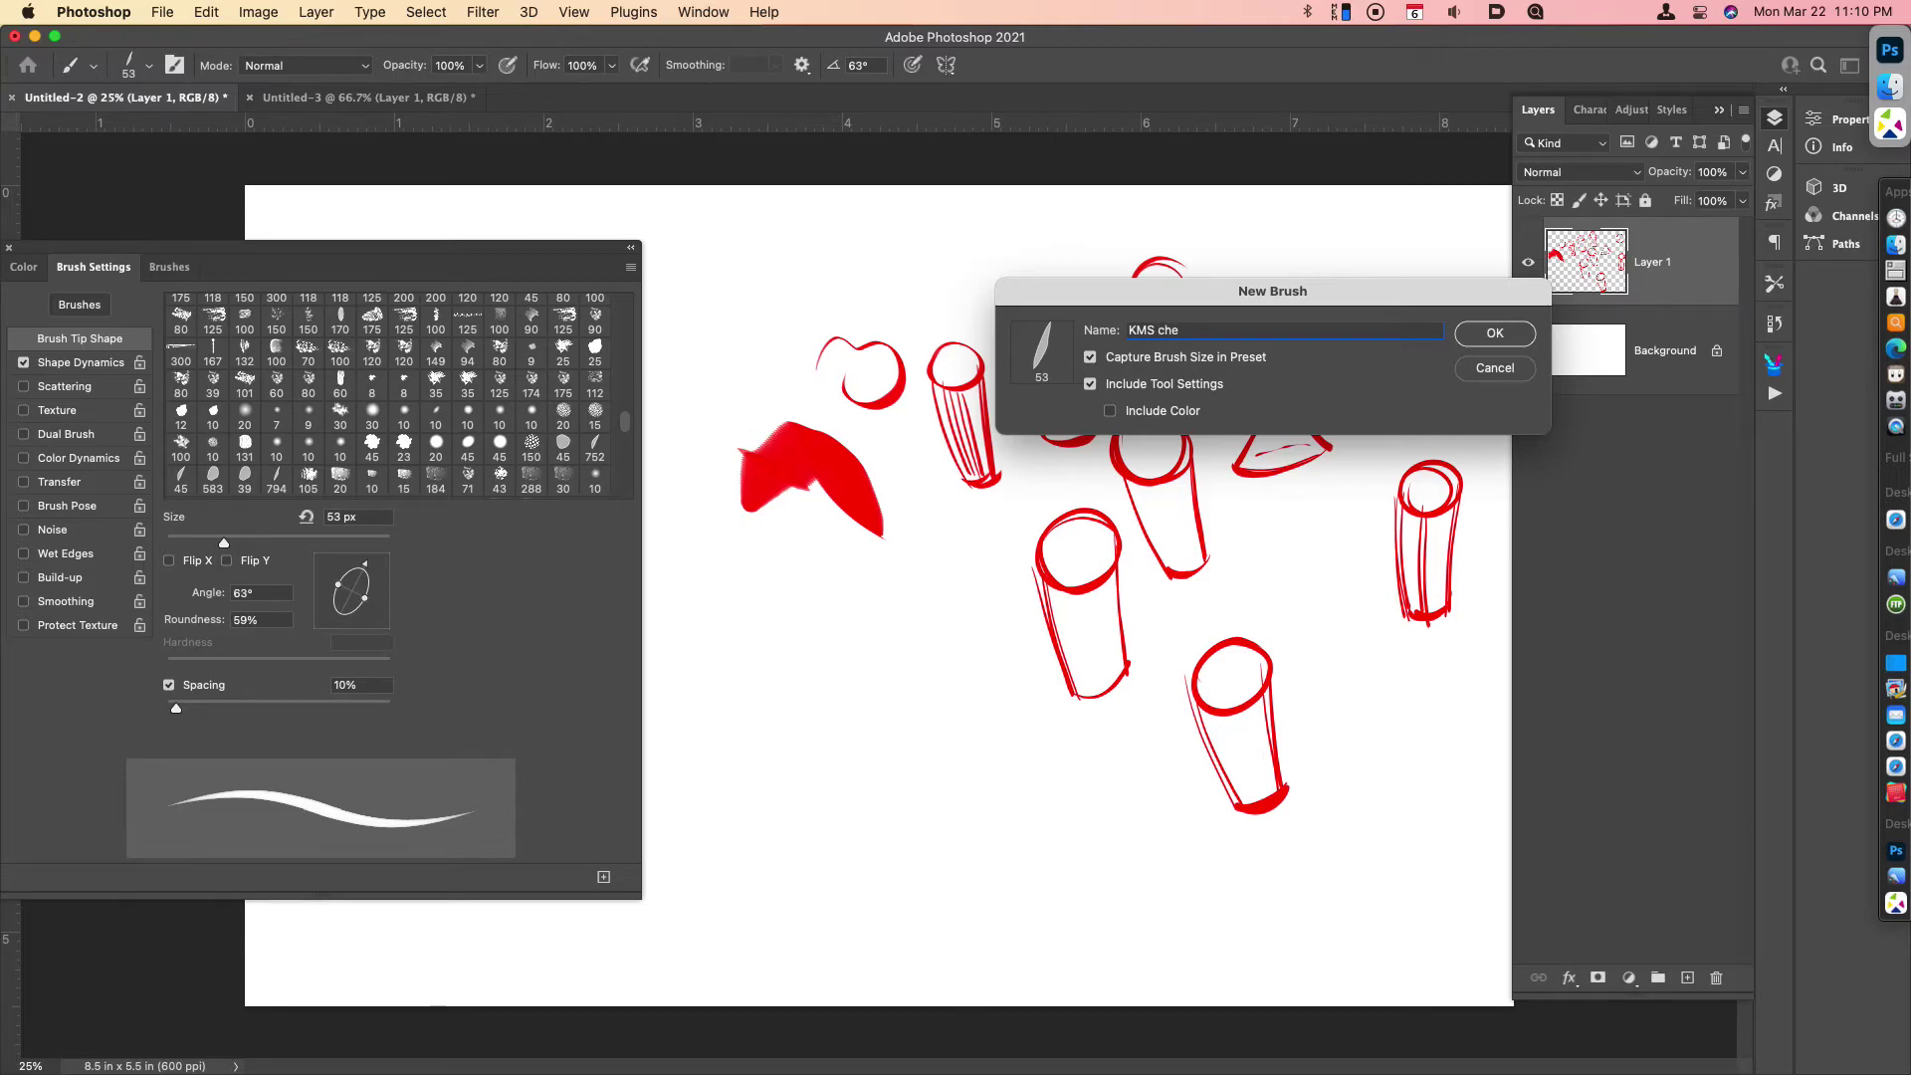
key(BackSpace)
text(isel brush)
key(Return)
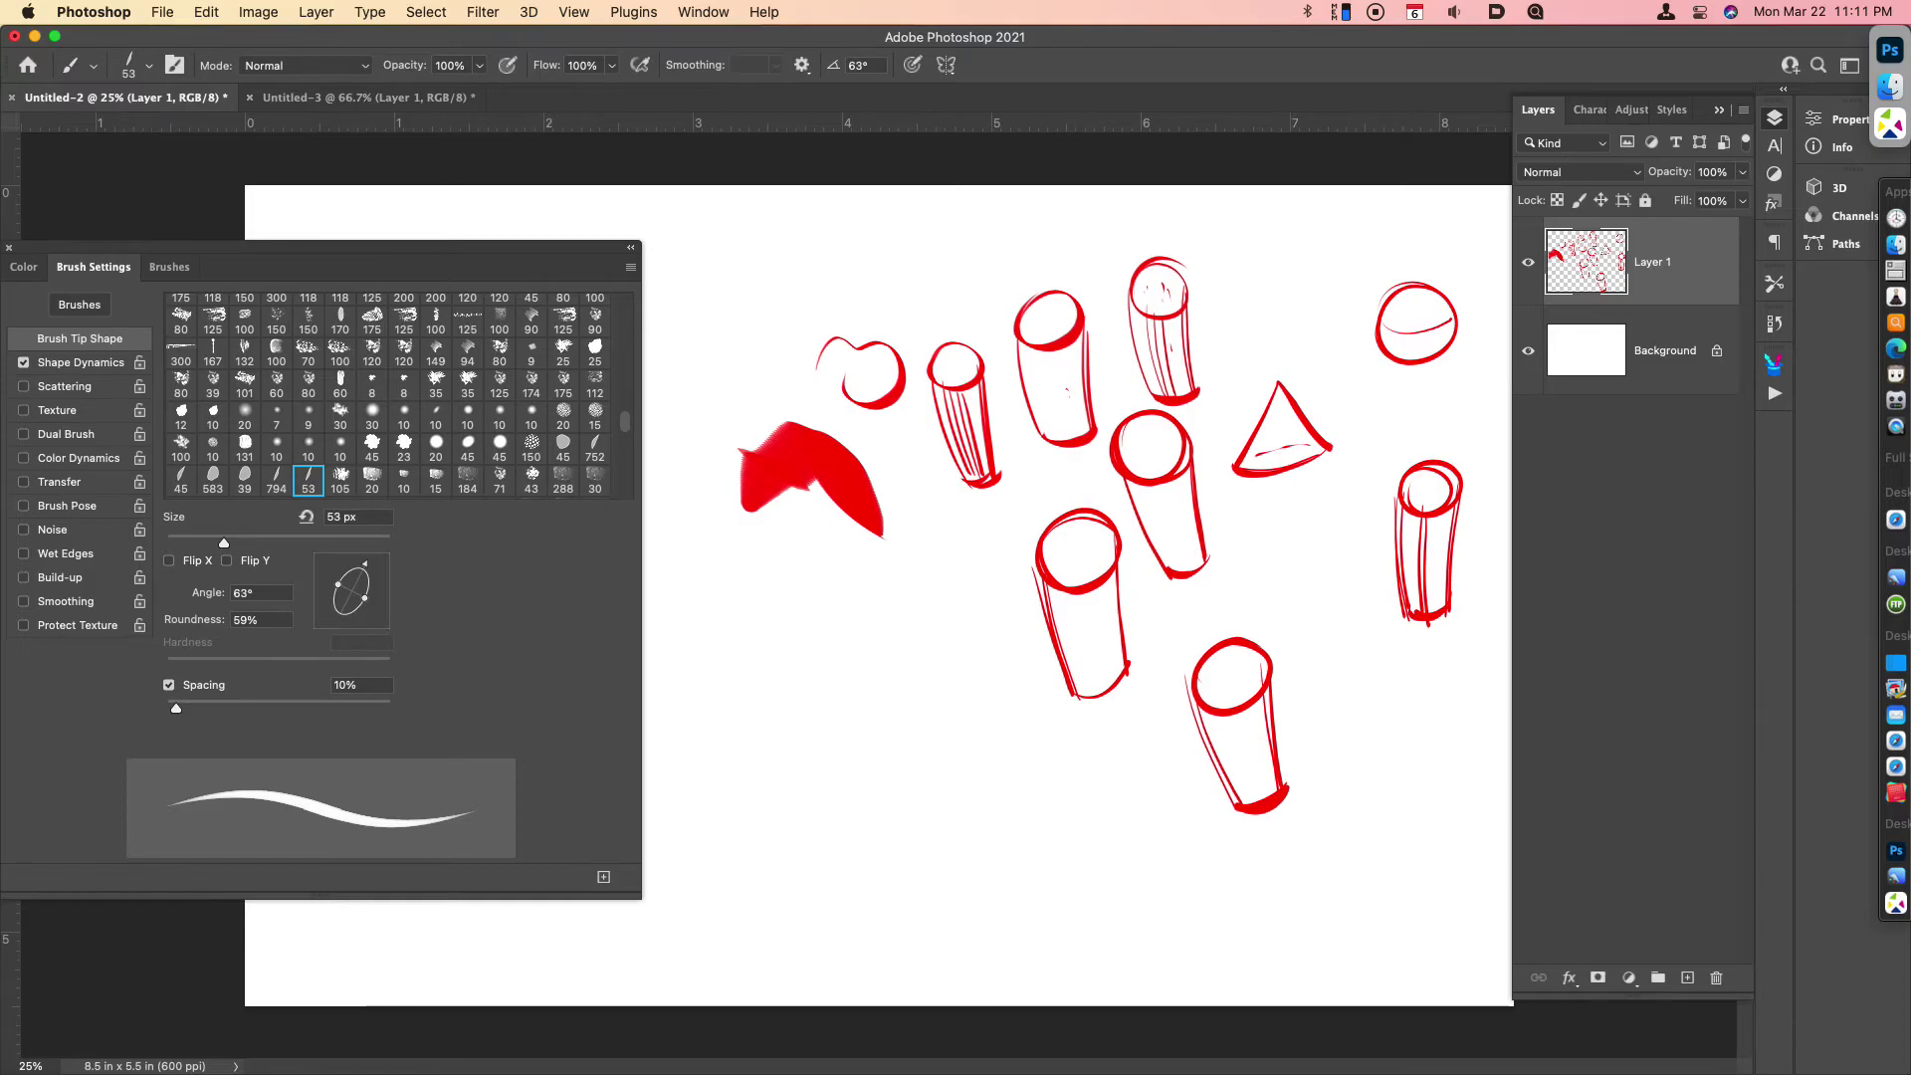
Step: Delete the blob brush preset from the Brush Preset picker
click(149, 66)
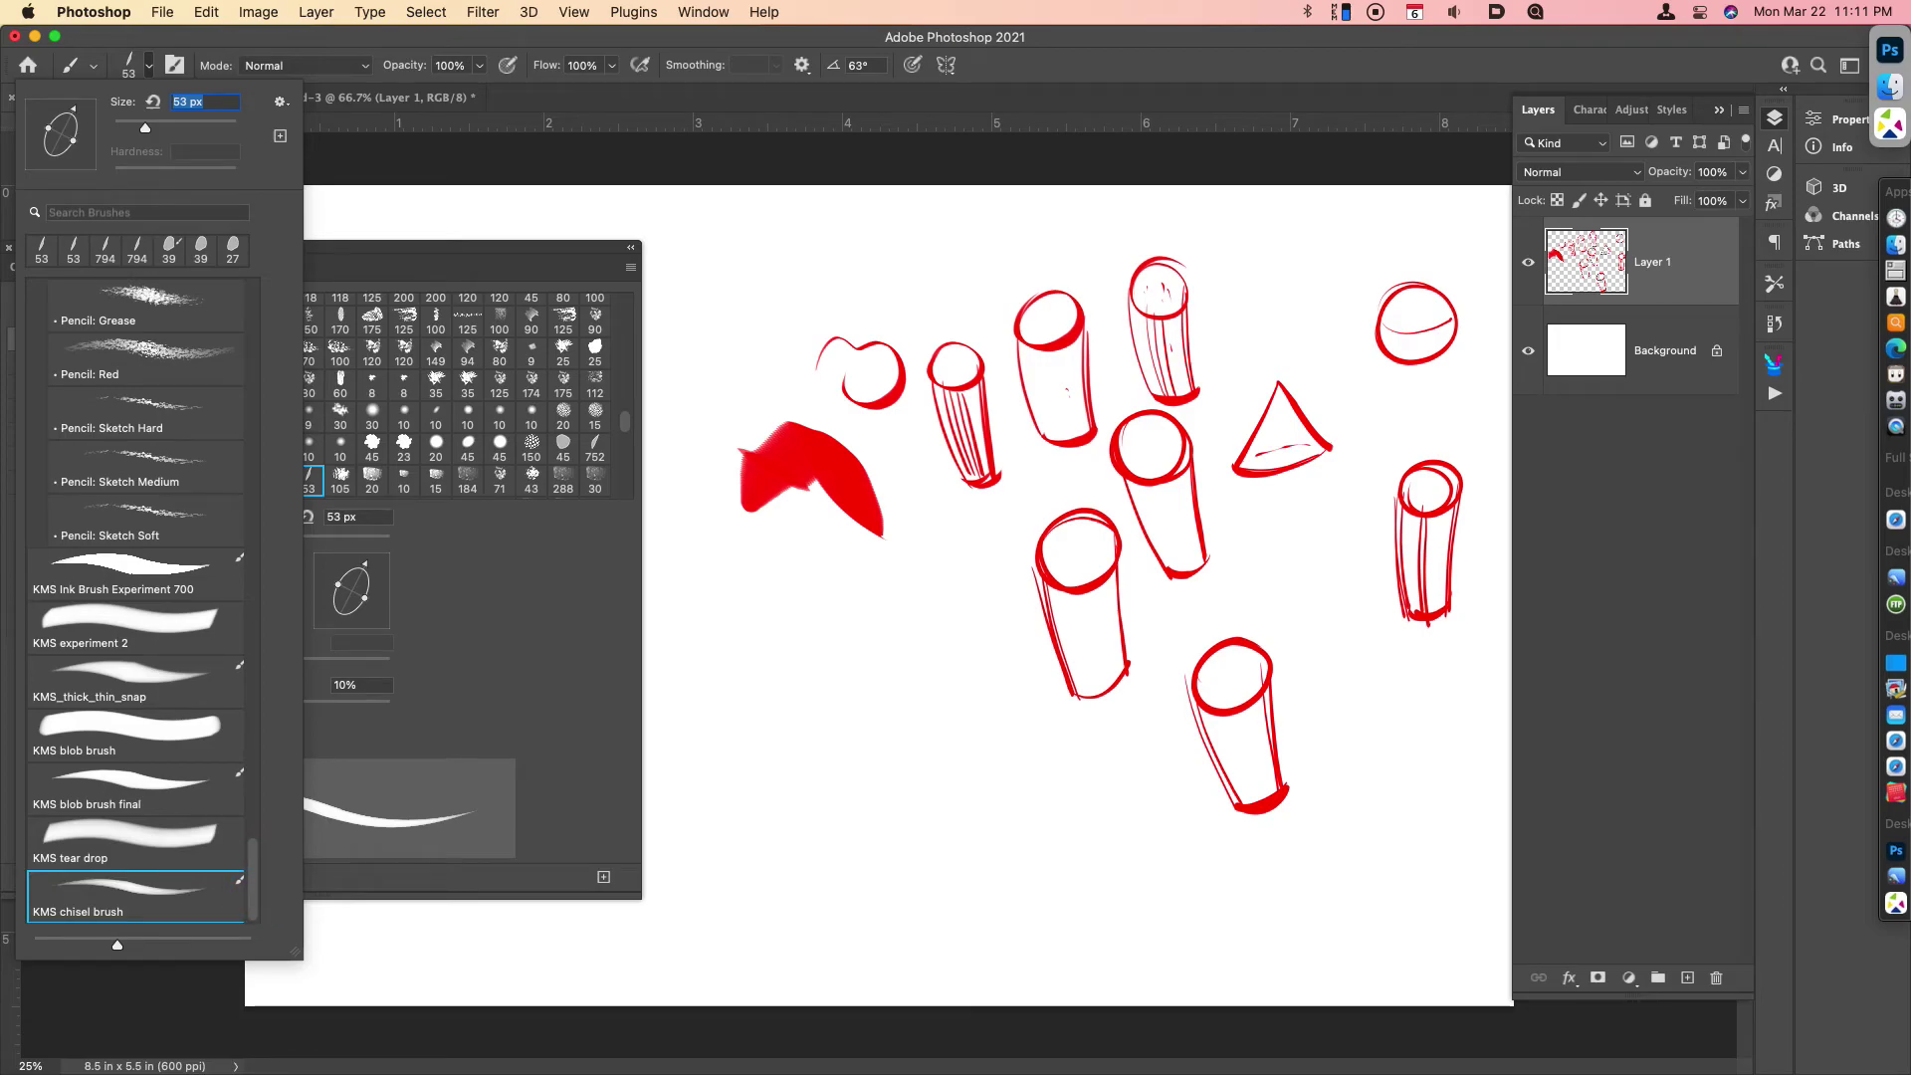
click(154, 844)
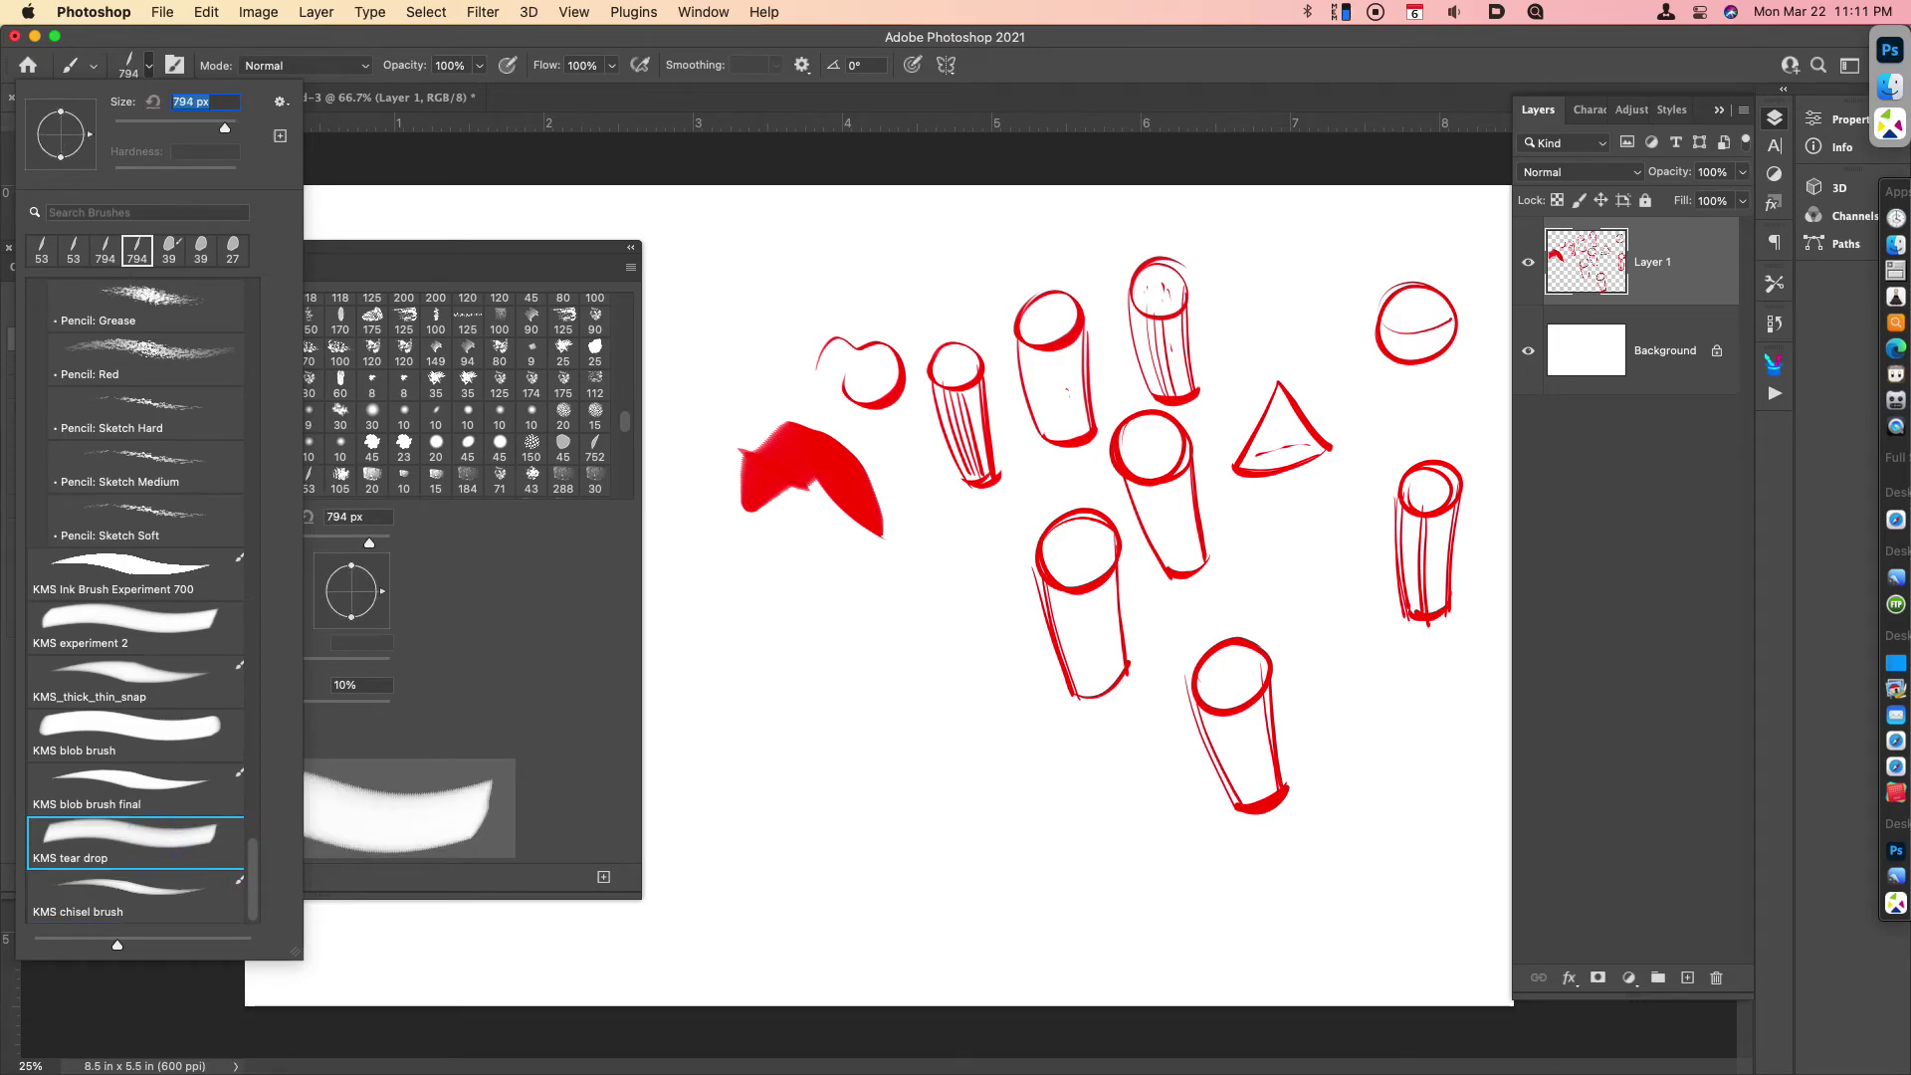
click(203, 726)
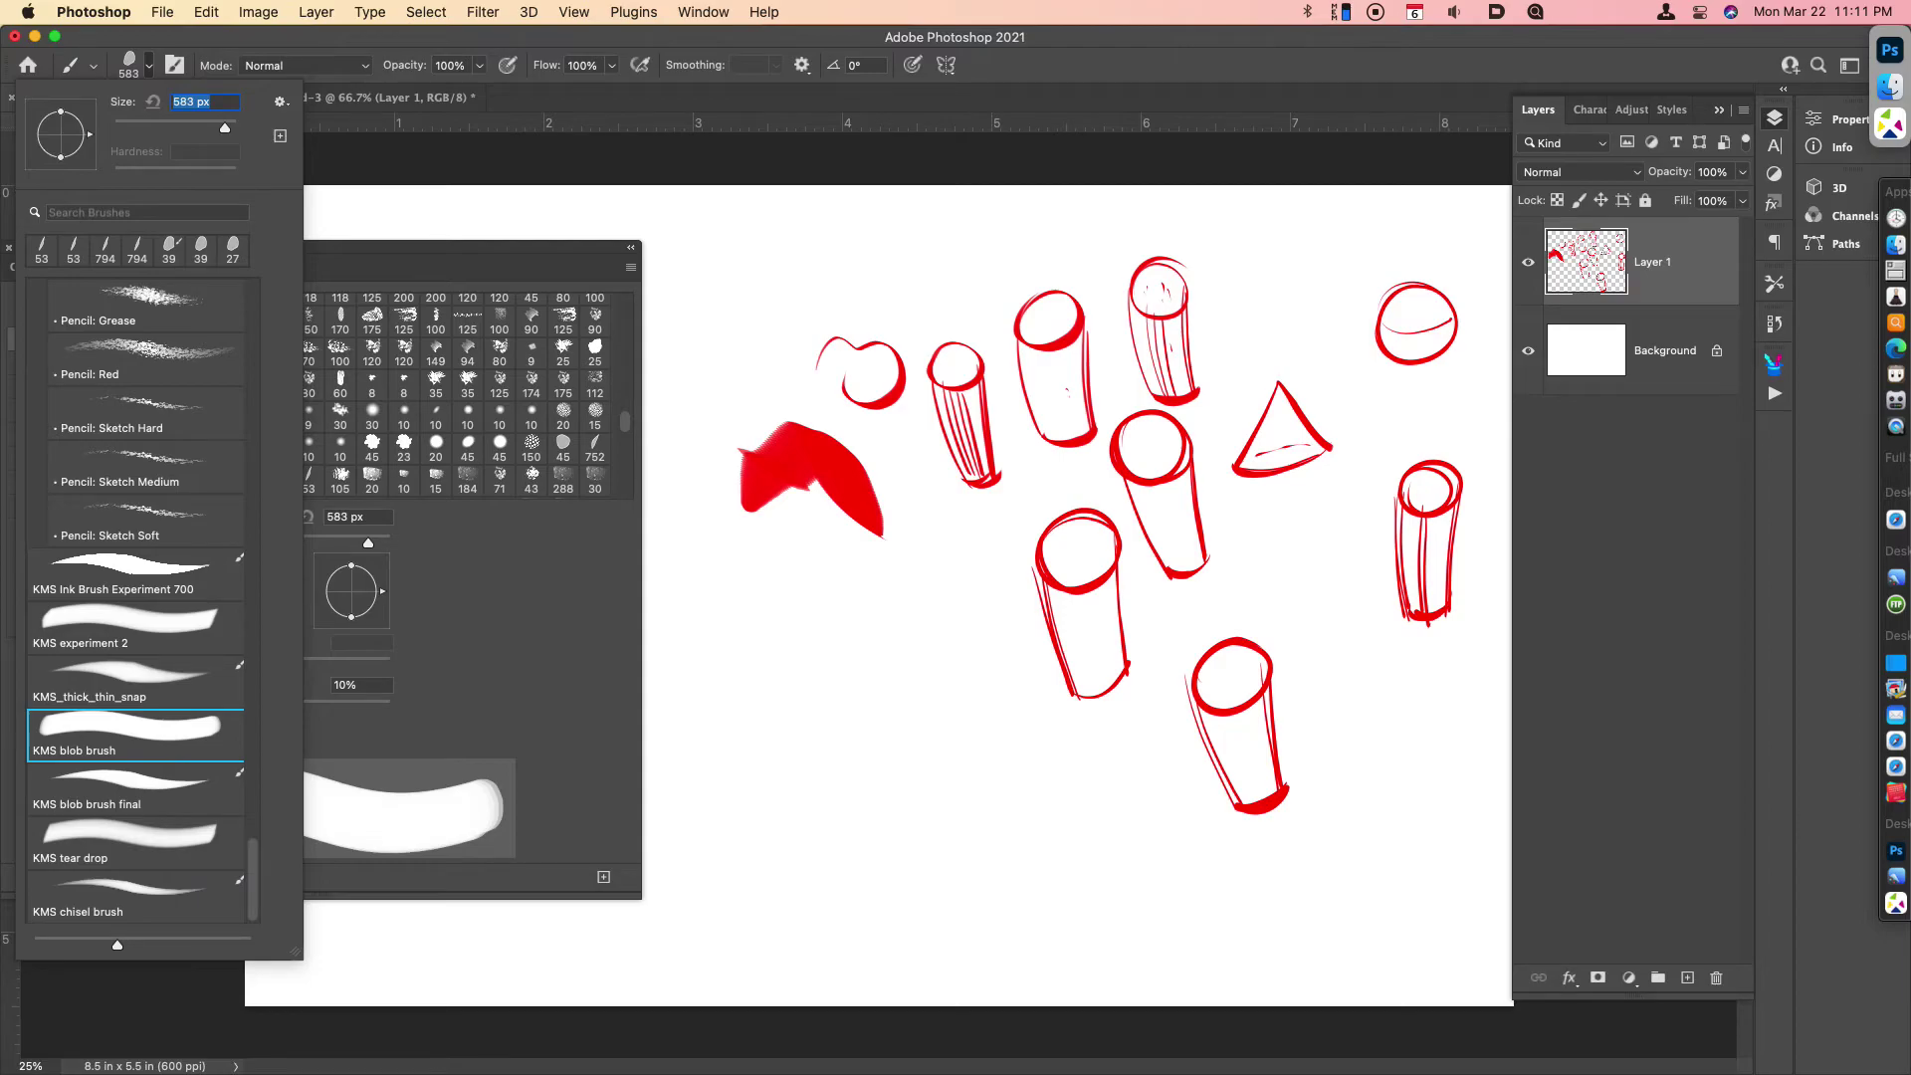
right_click(182, 736)
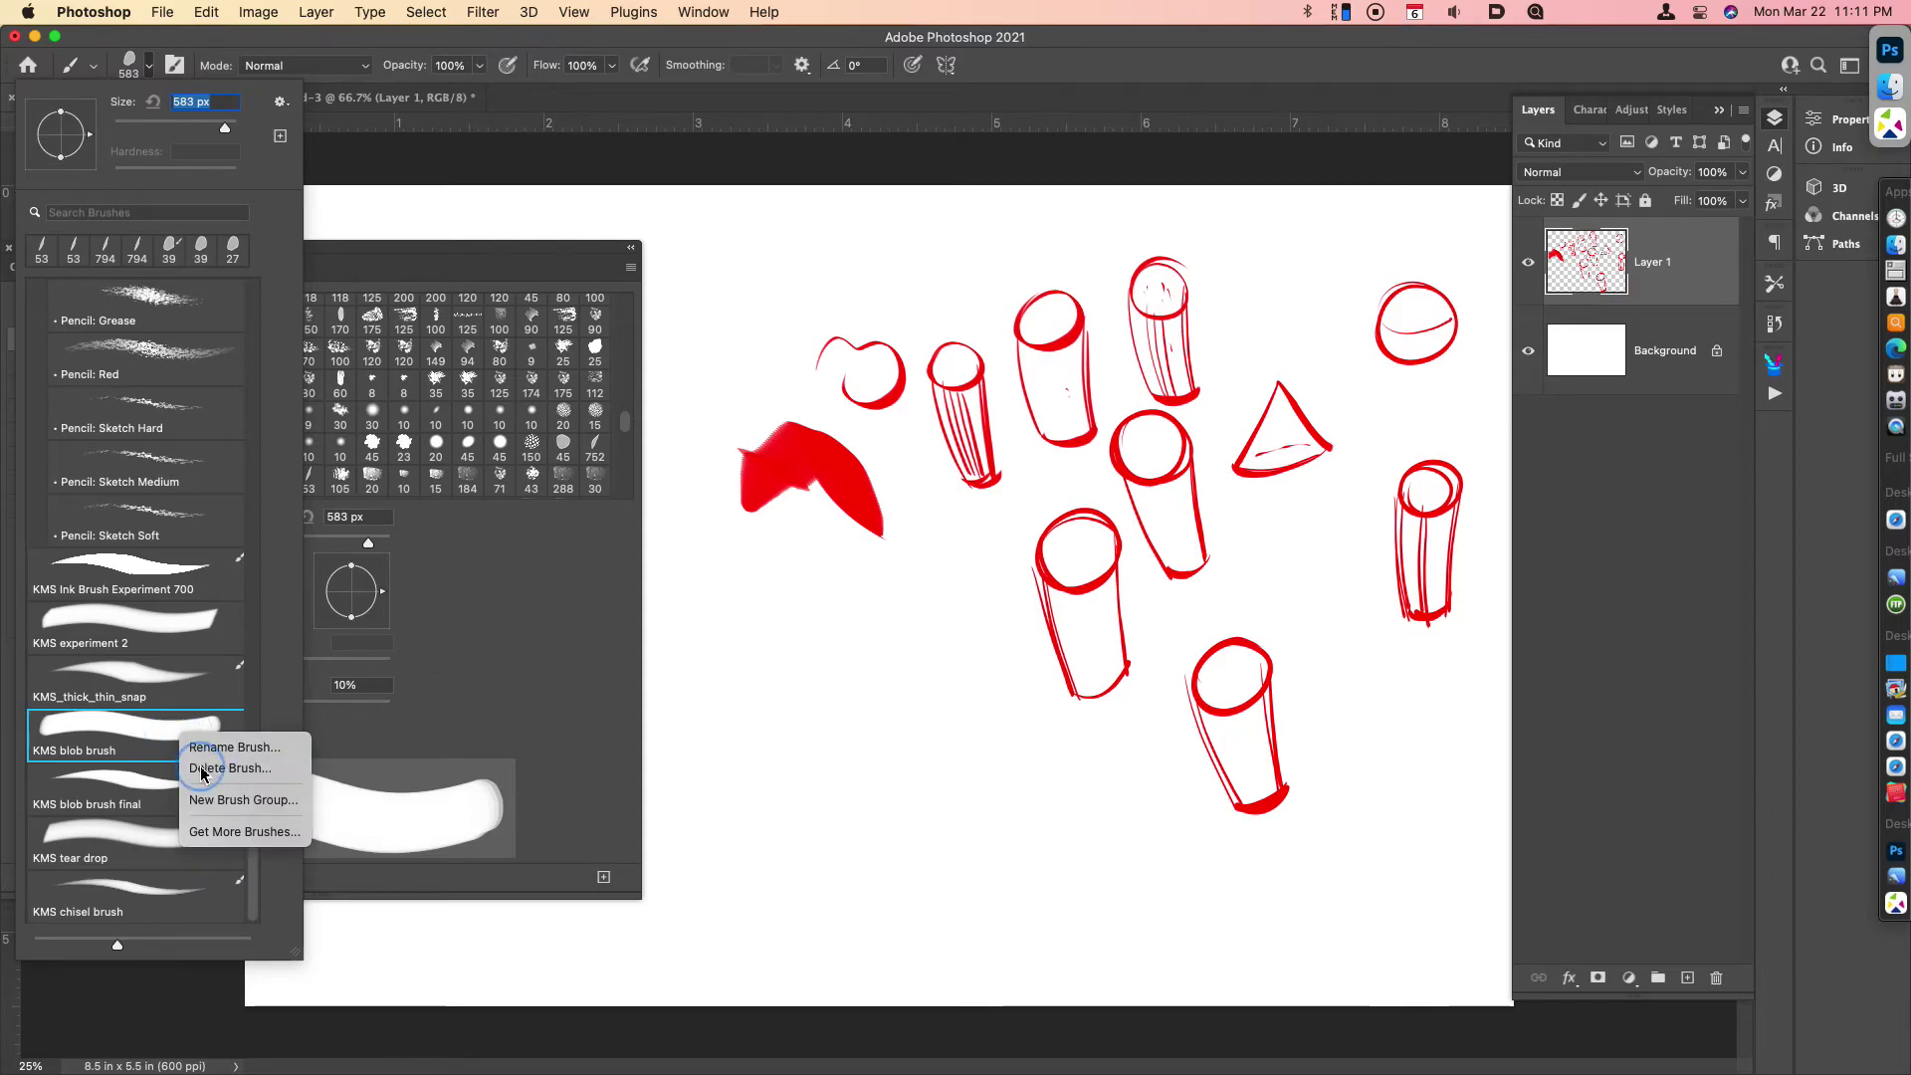
click(201, 769)
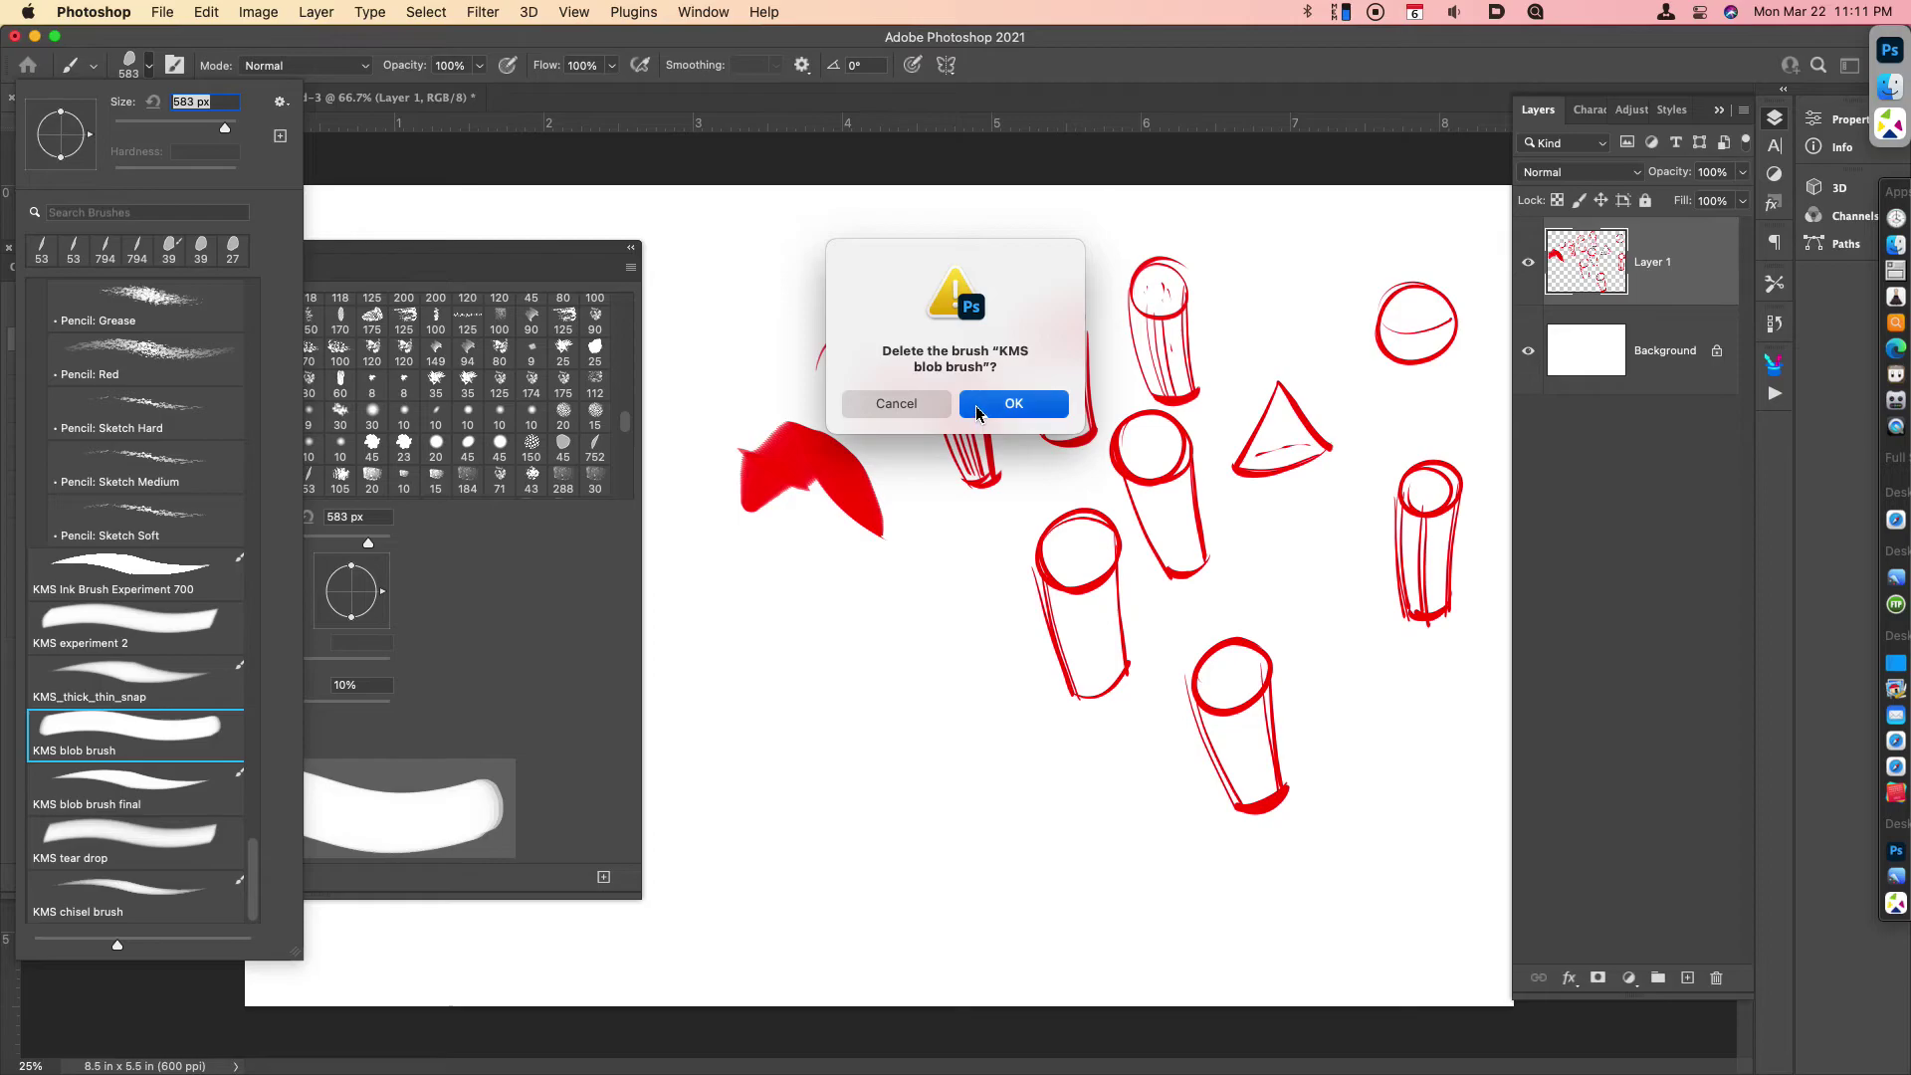
click(1013, 403)
Step: Delete the tear drop brush preset
click(194, 833)
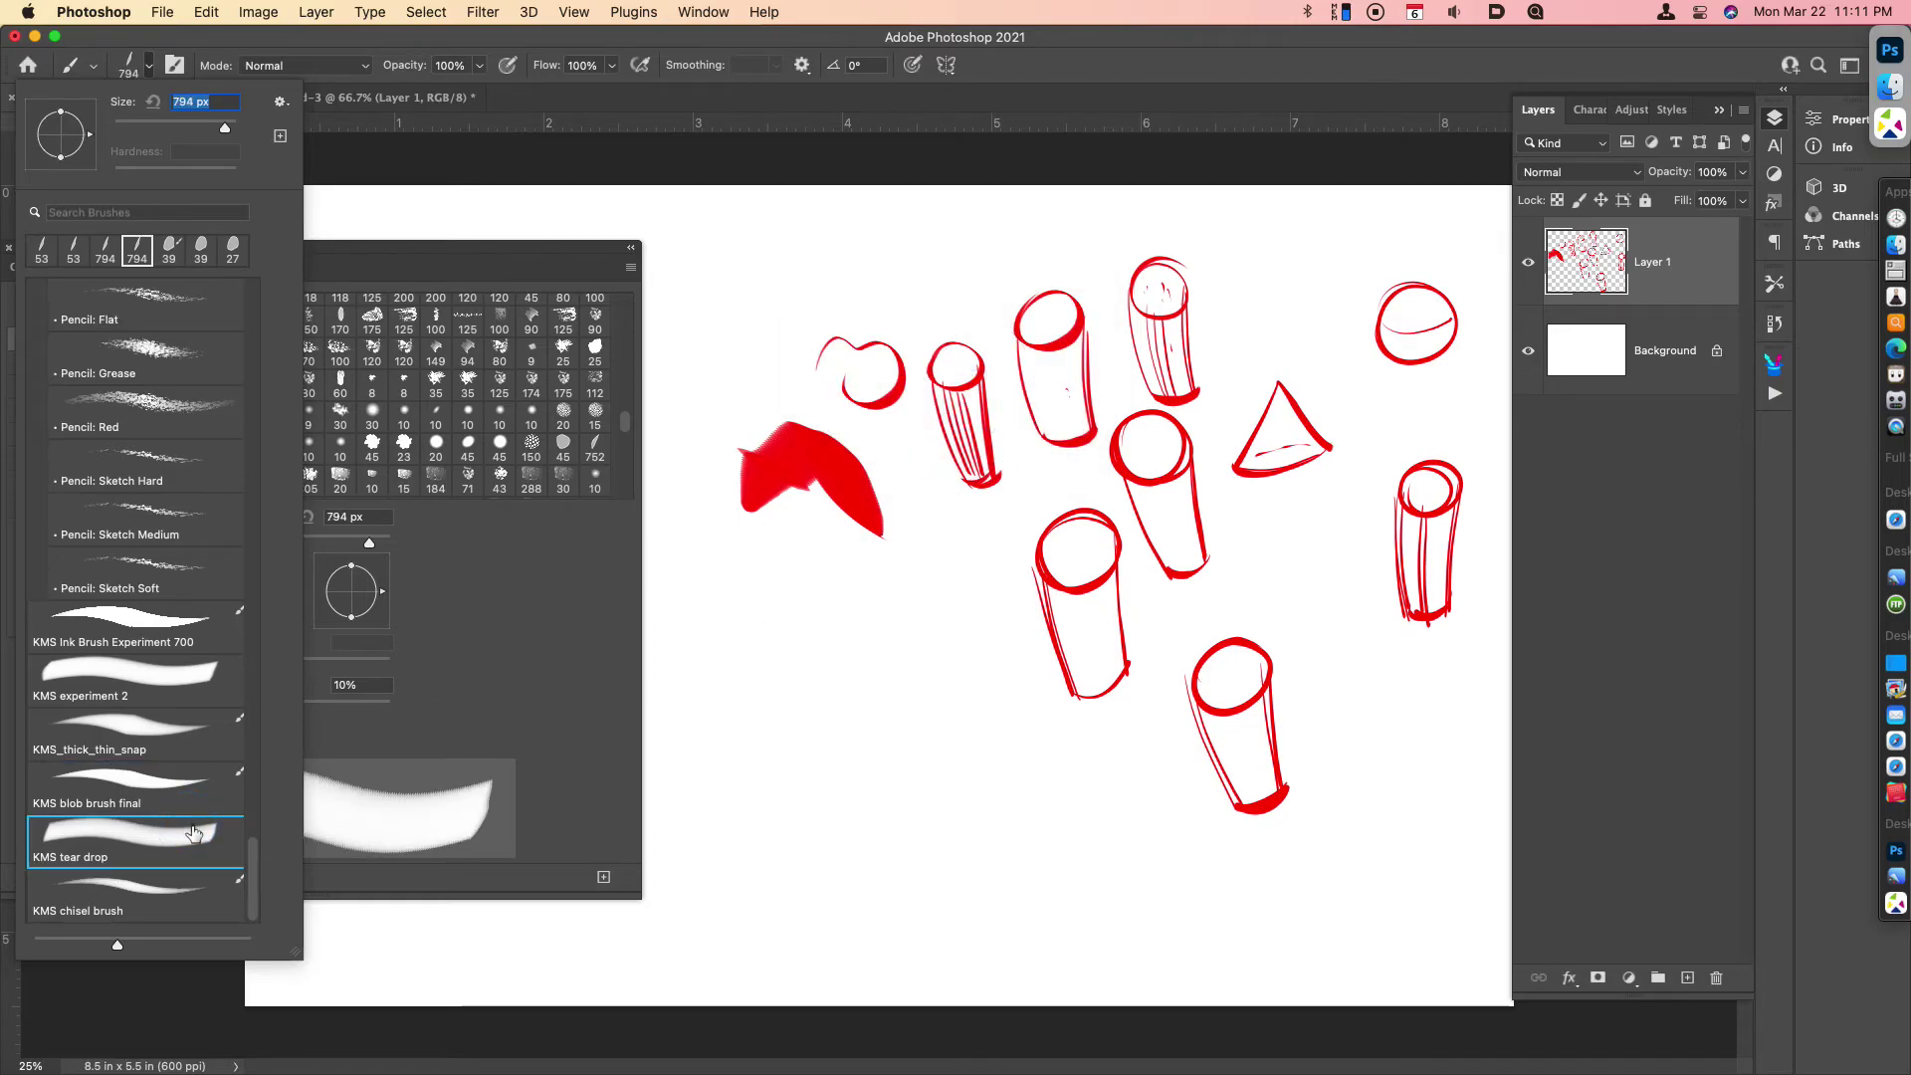
right_click(194, 832)
click(254, 857)
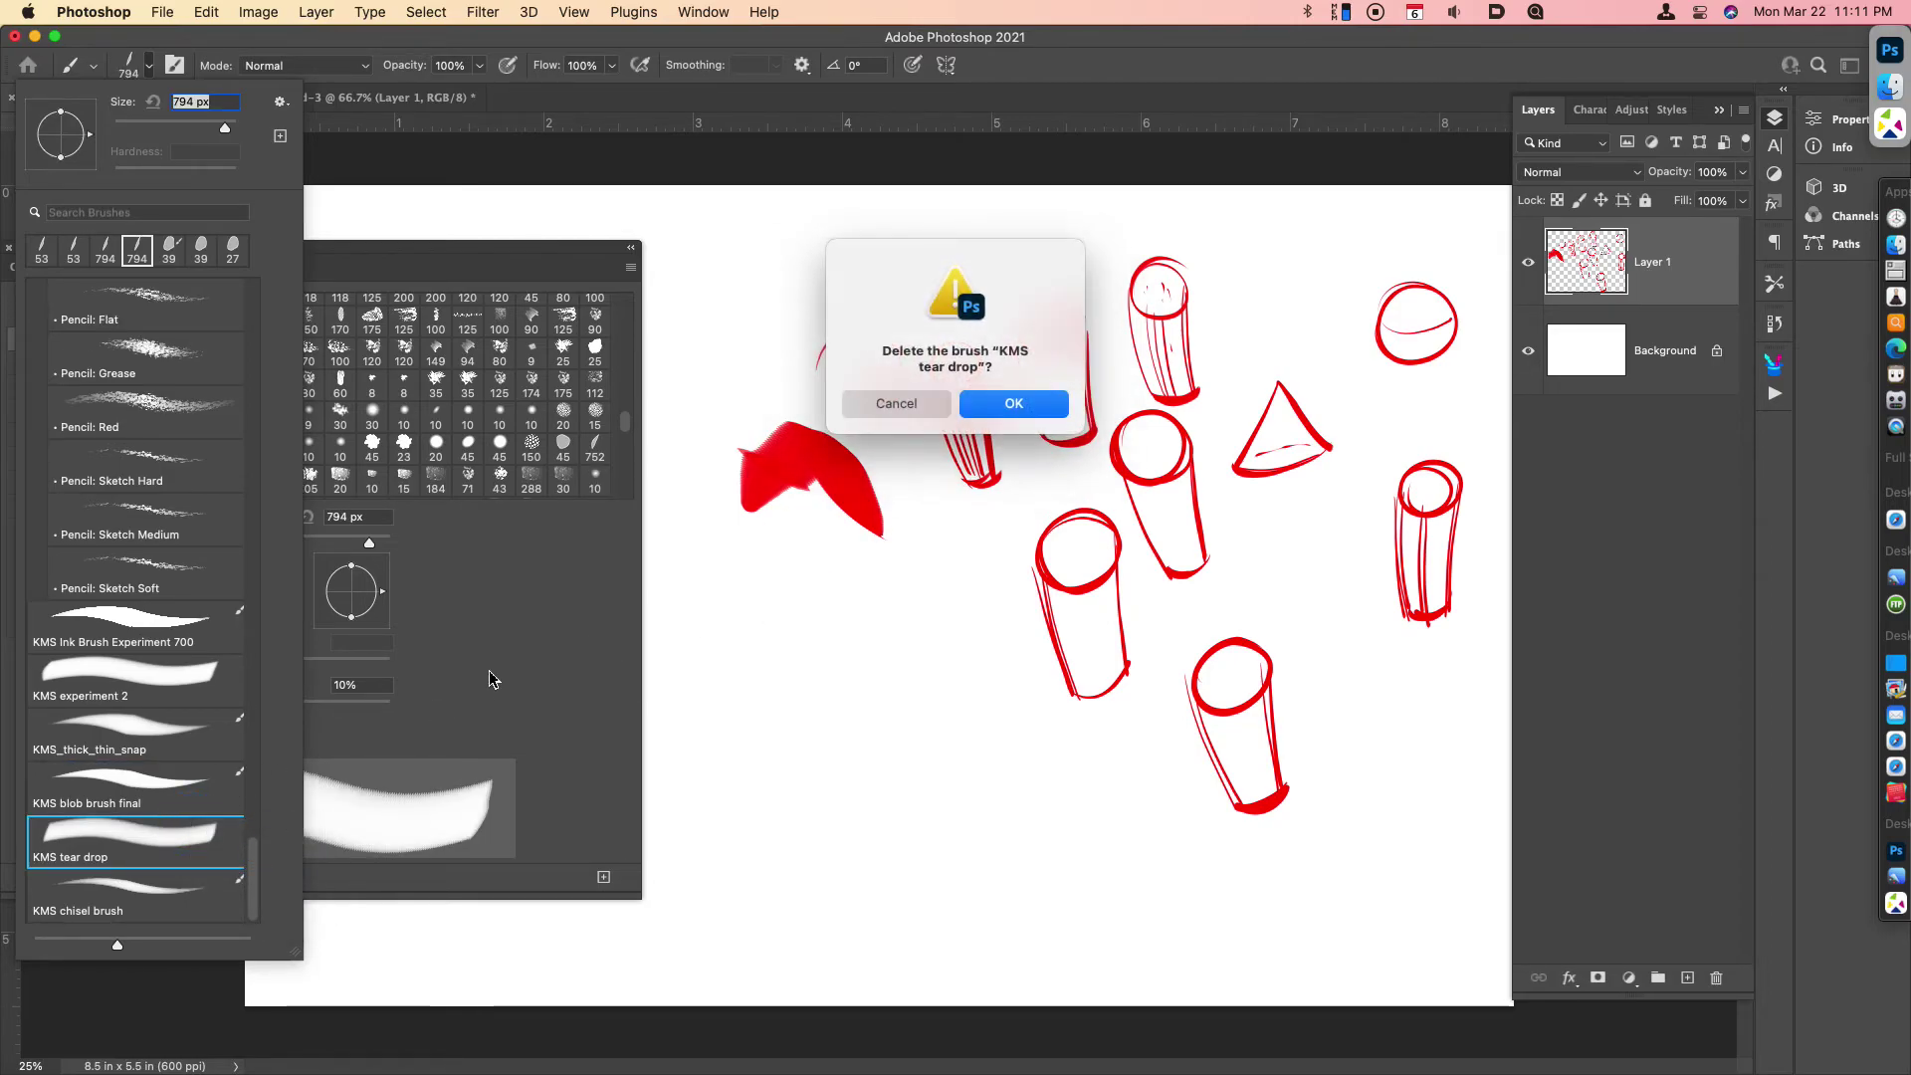
click(996, 406)
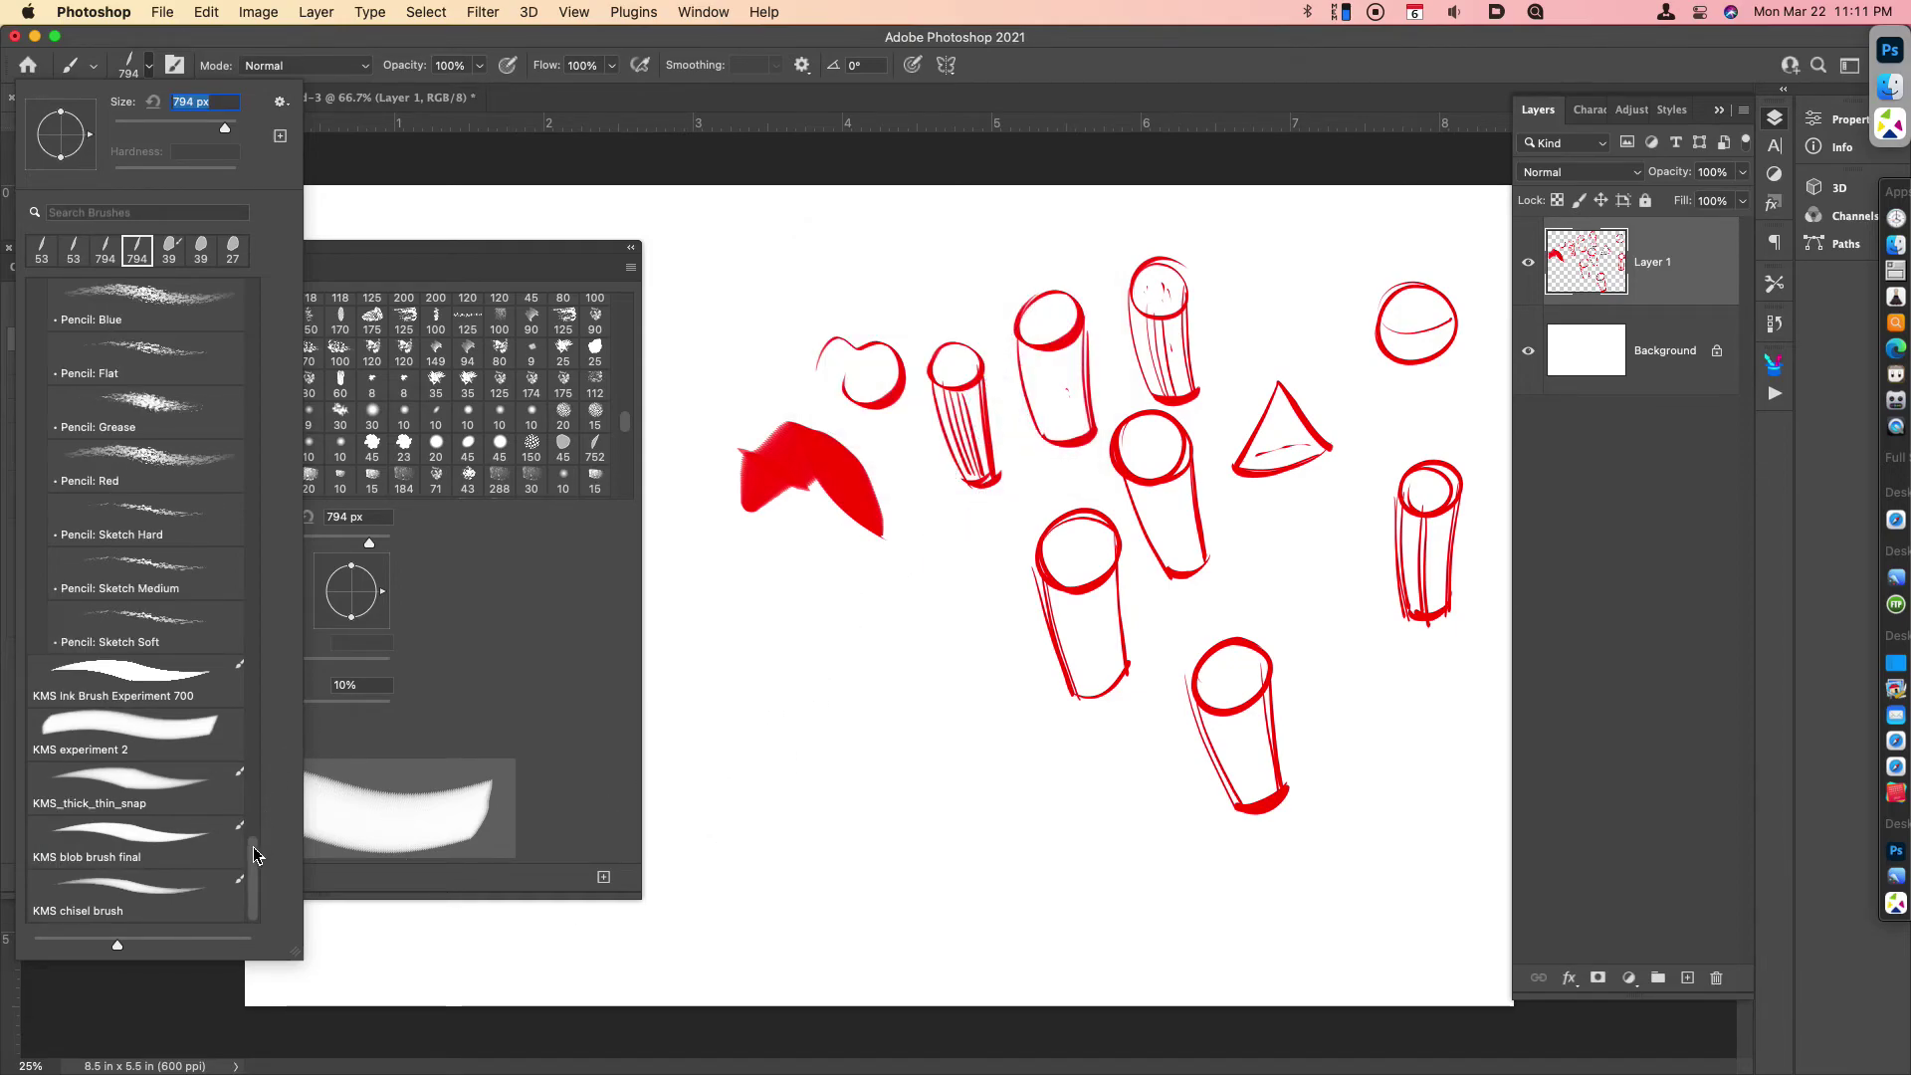
Step: Delete the experiment 2 brush preset
scroll(264, 801, up, 3)
scroll(253, 875, down, 3)
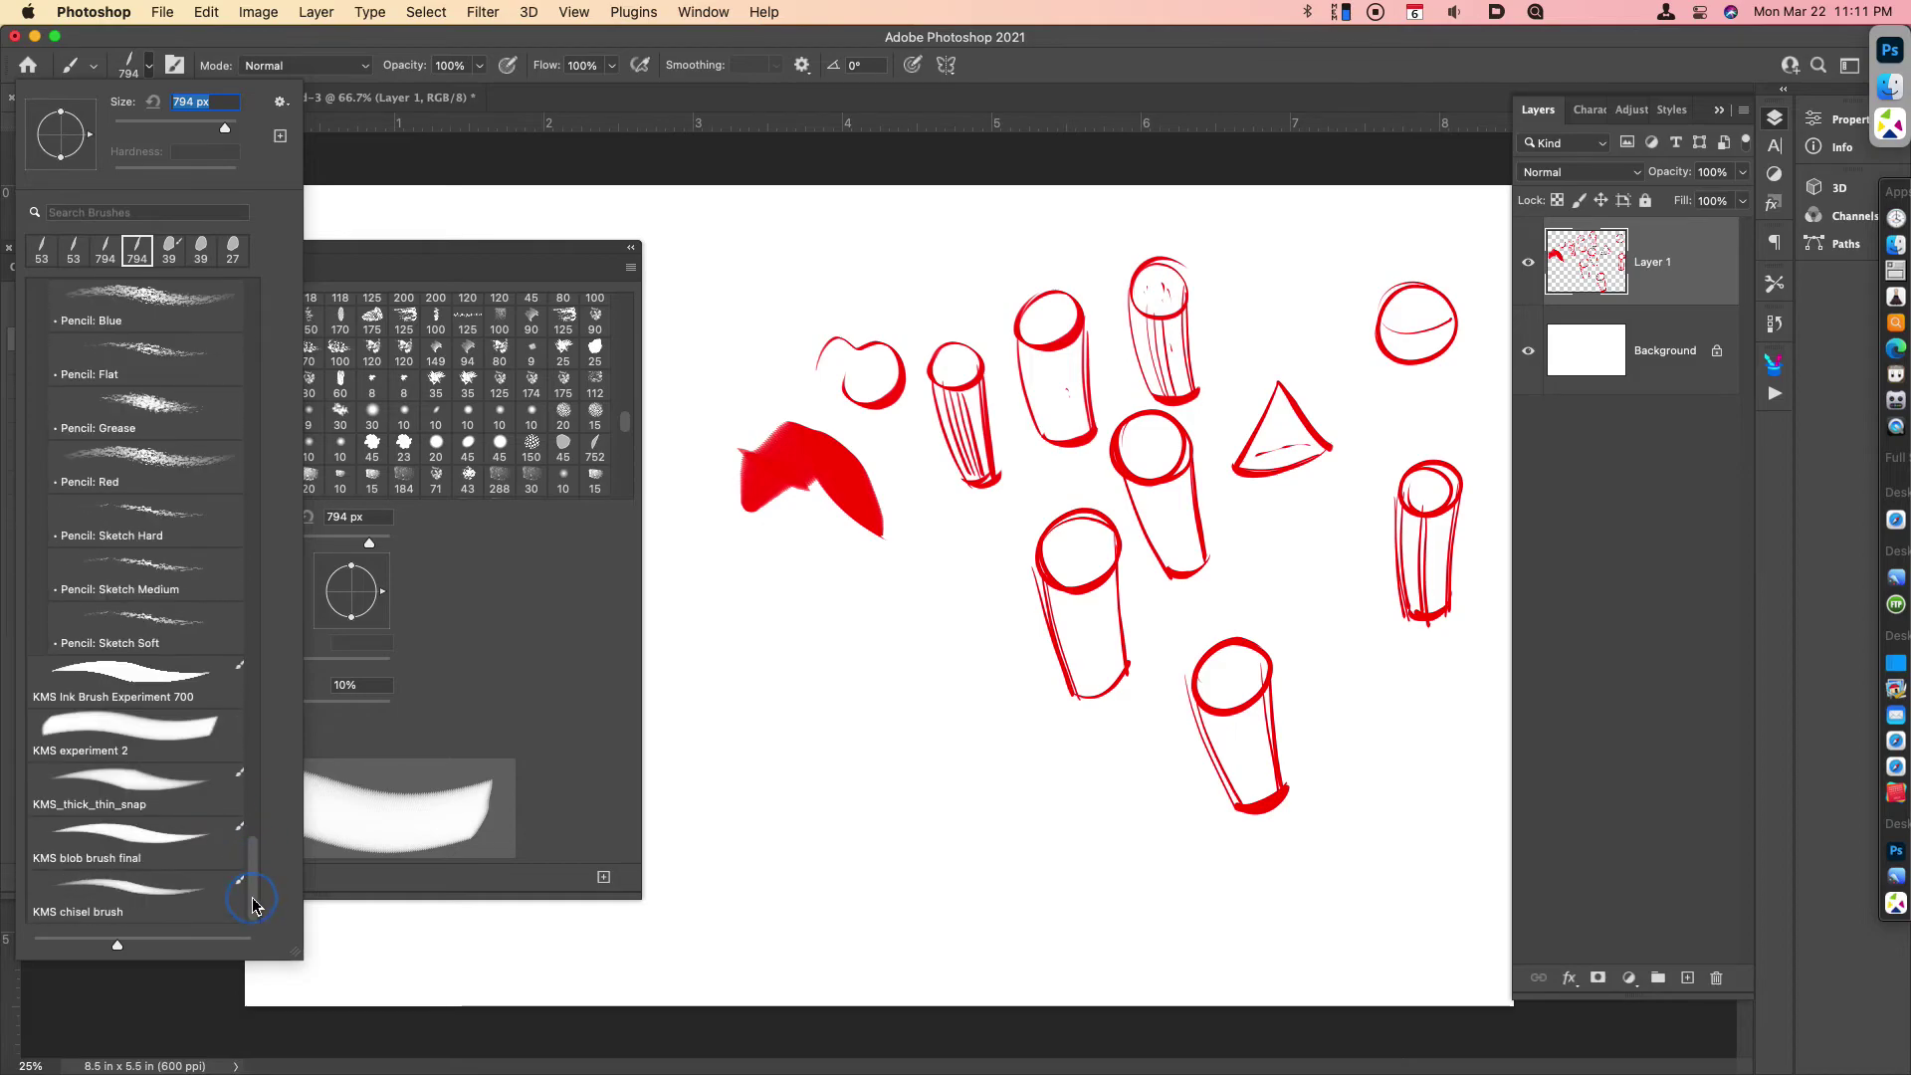
click(158, 748)
right_click(179, 738)
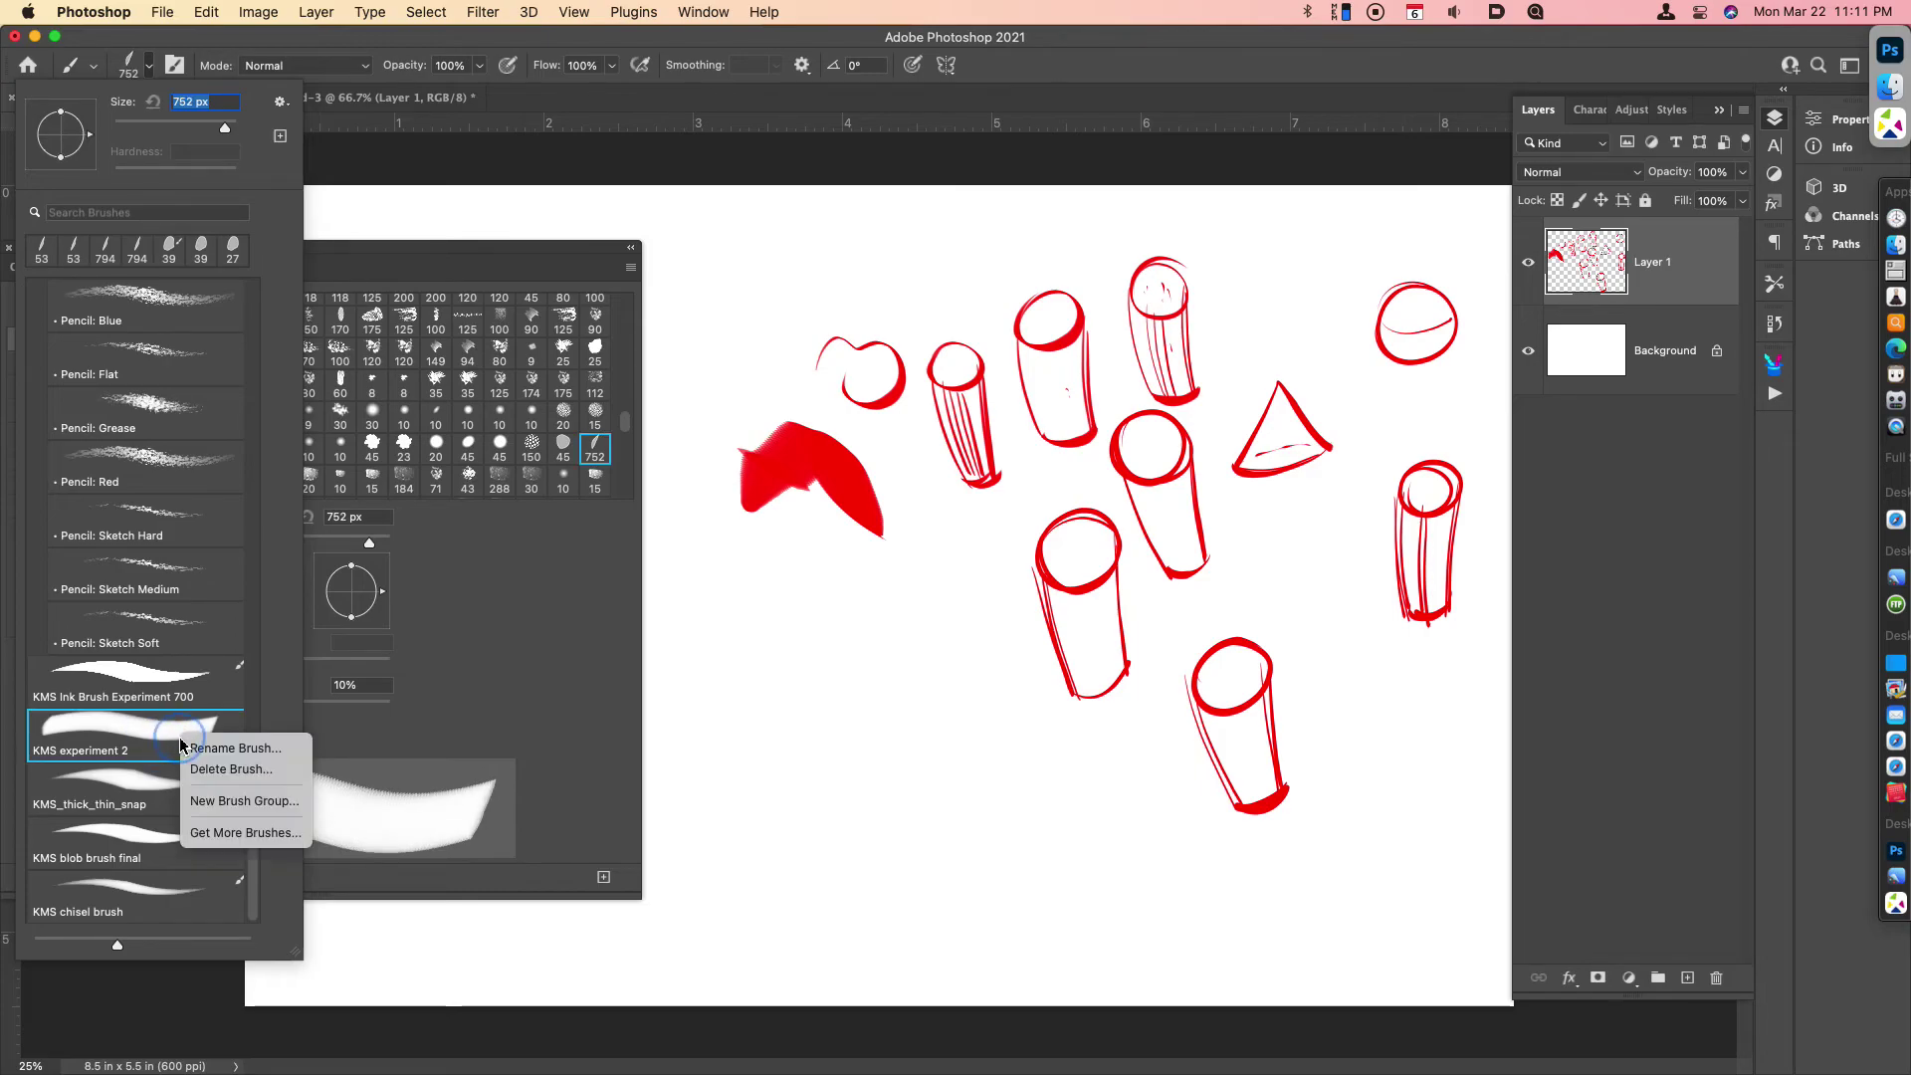
click(211, 769)
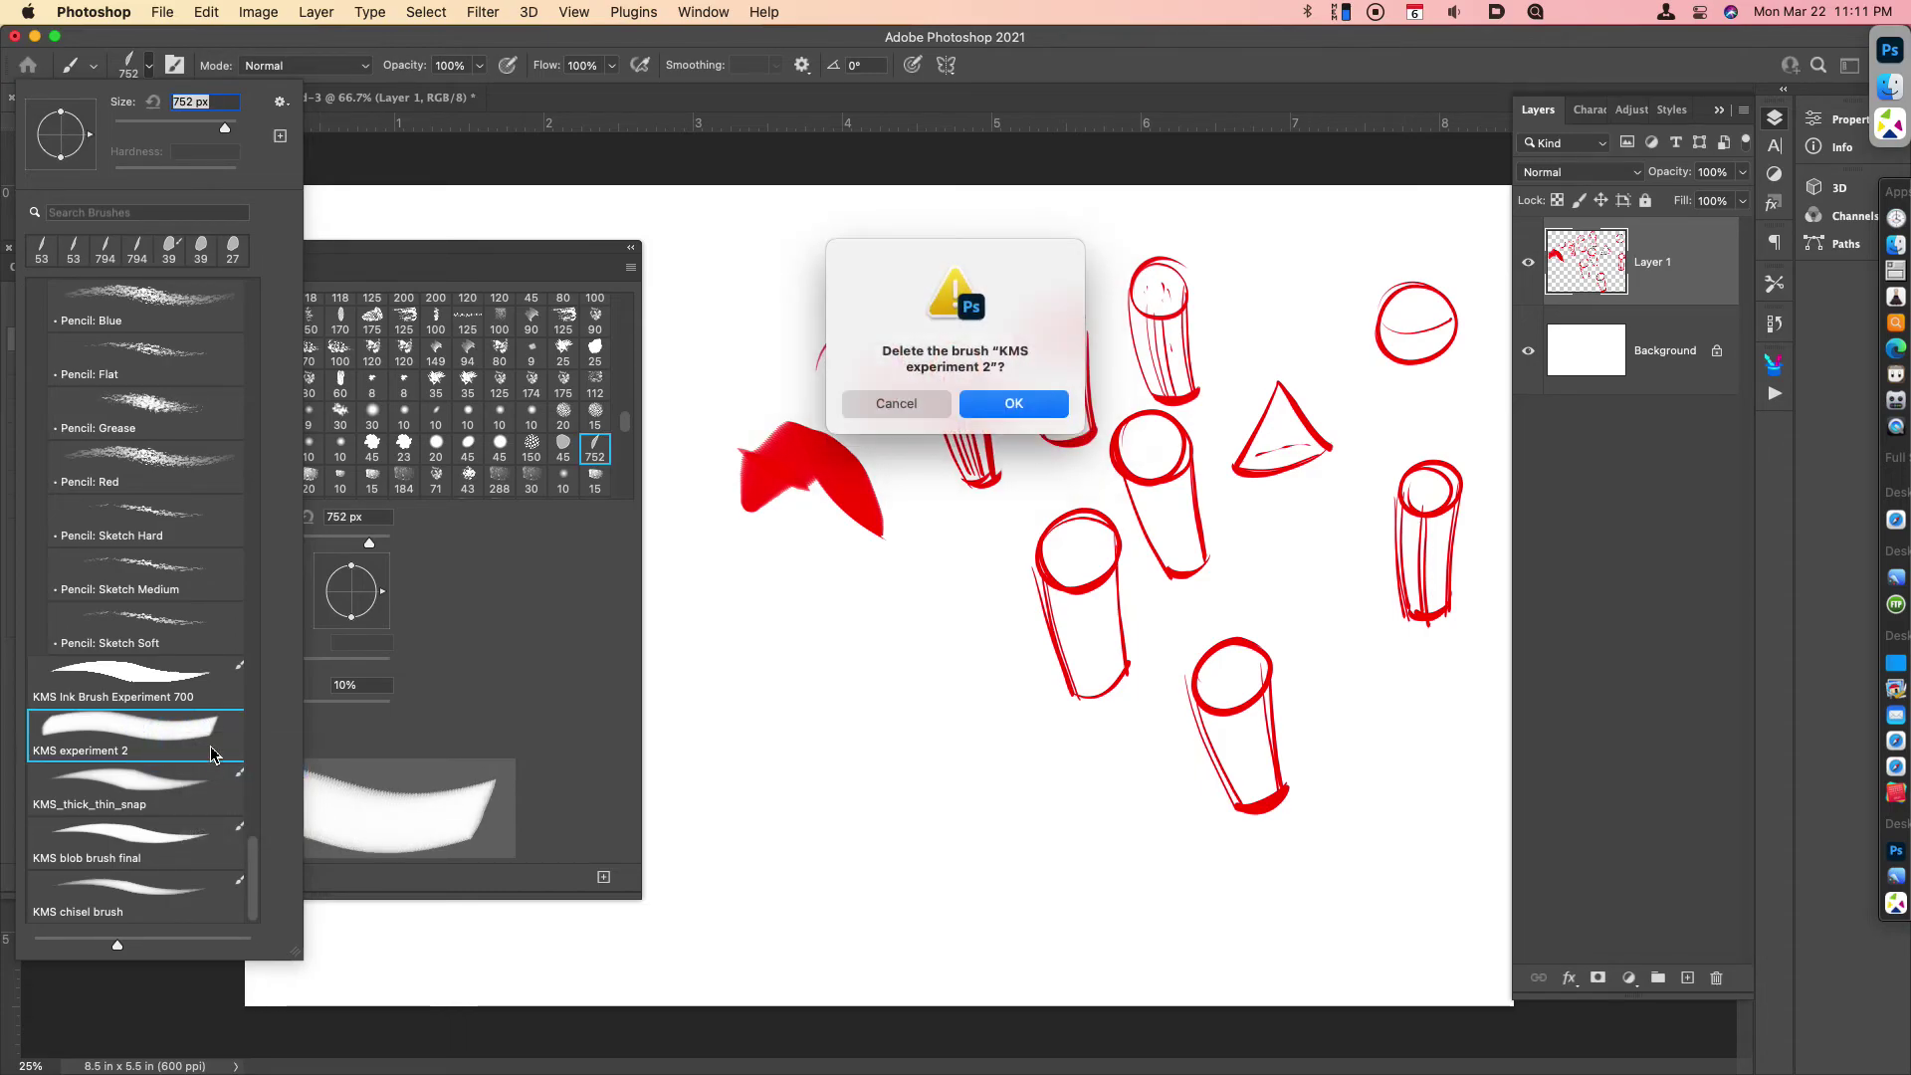
click(1015, 400)
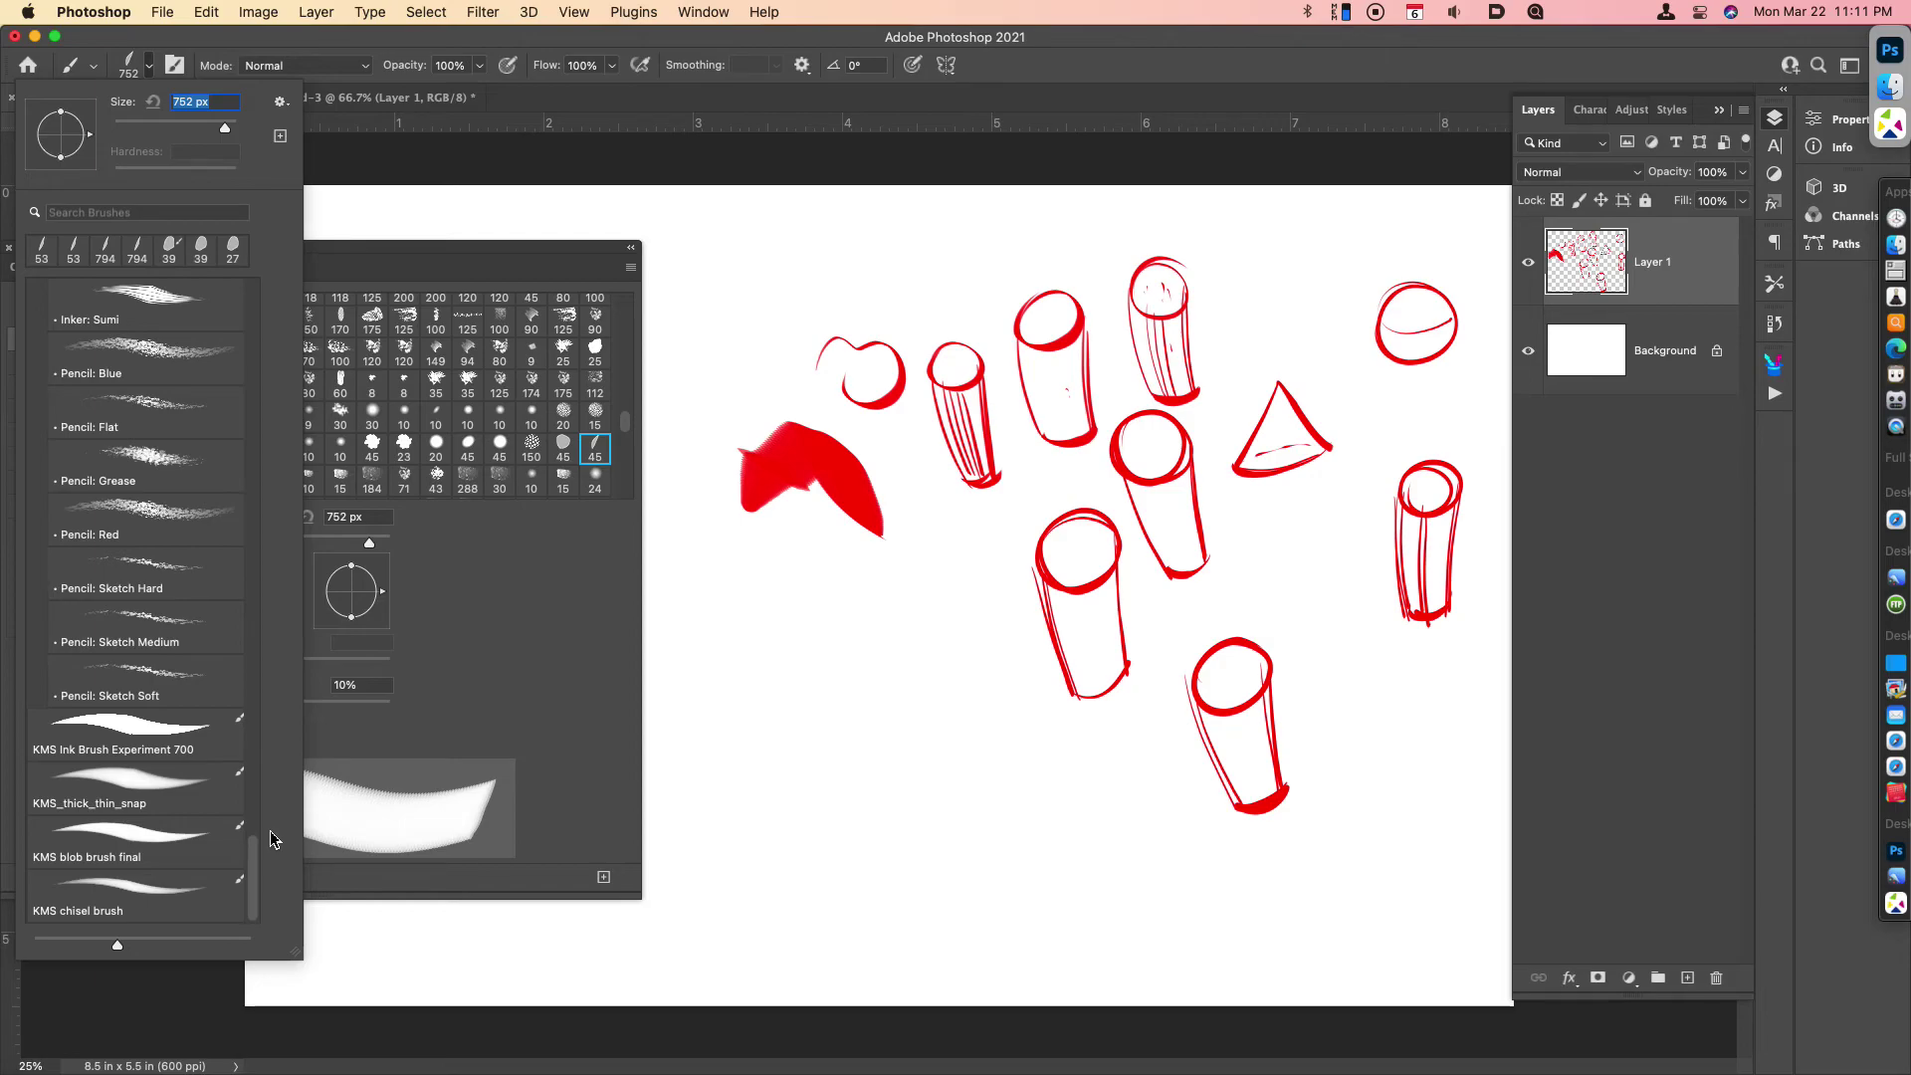
drag(252, 866, 252, 884)
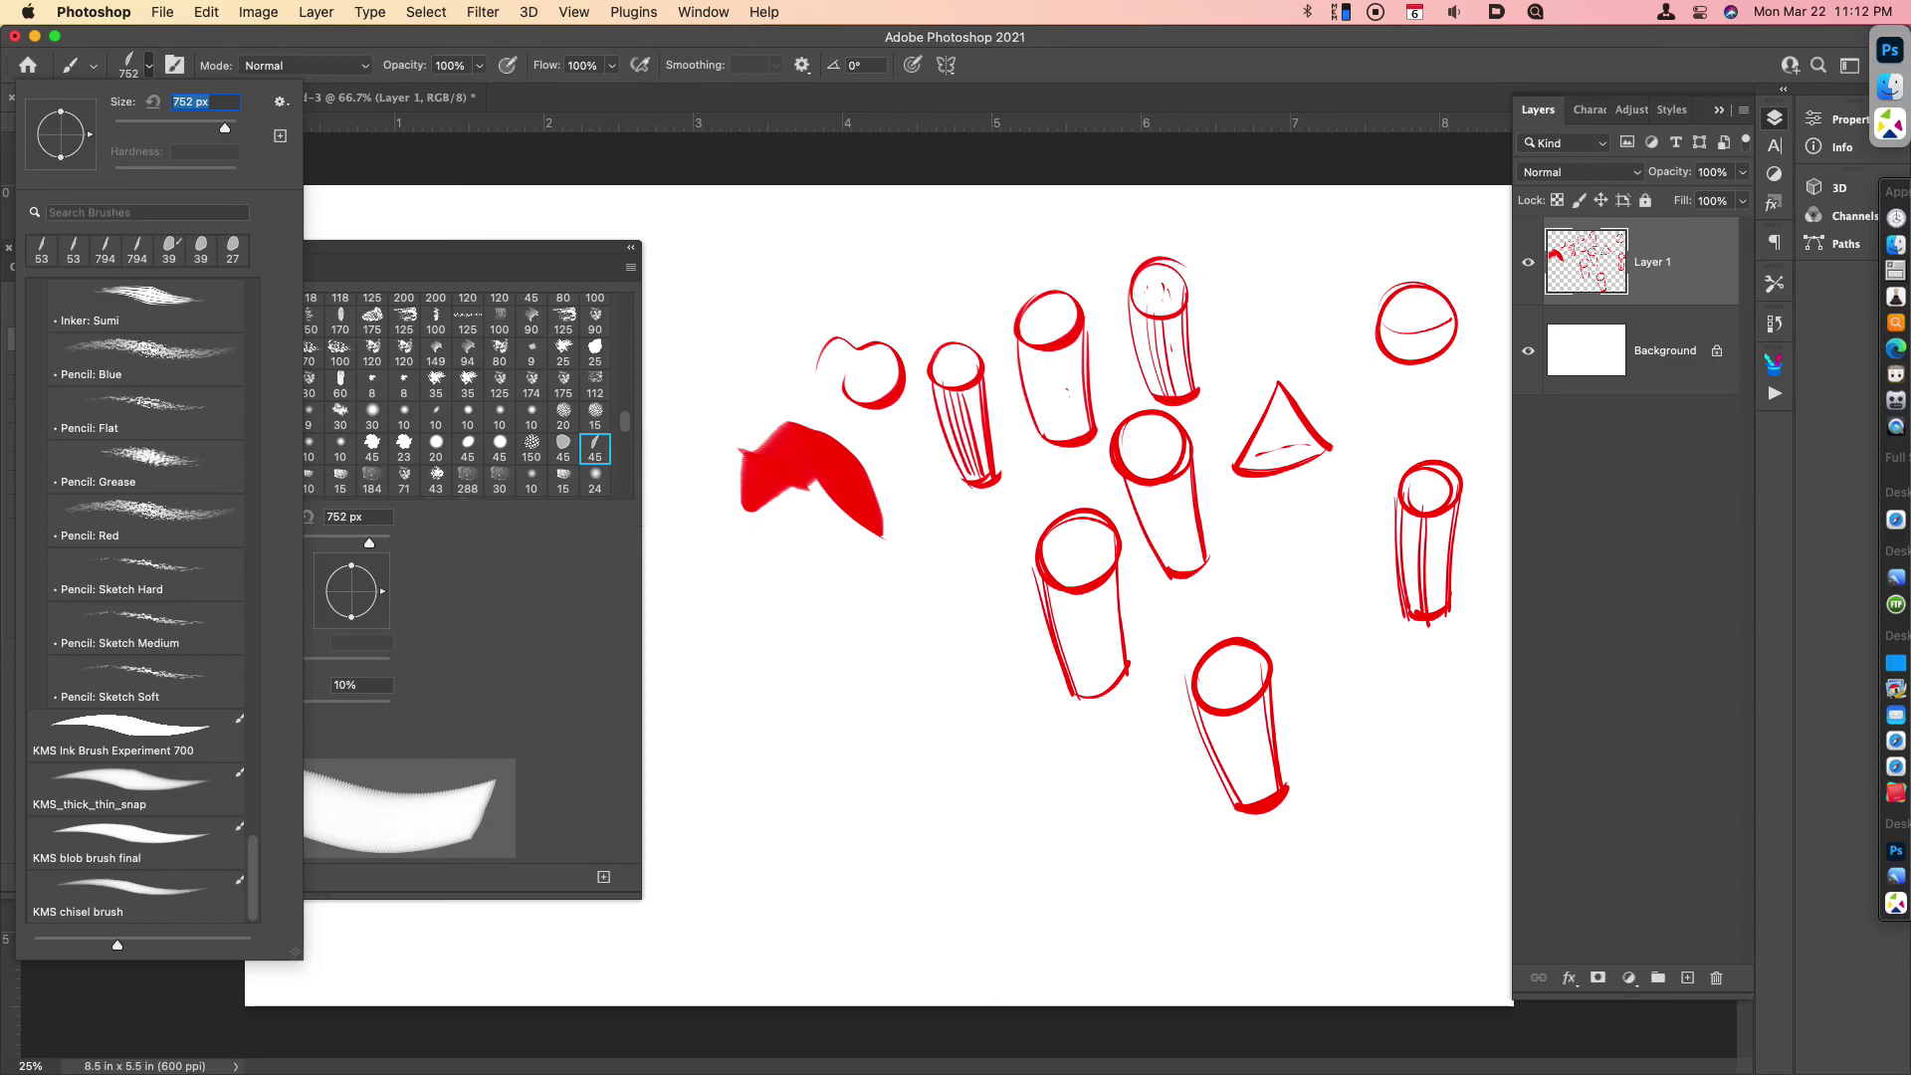
drag(960, 335, 957, 344)
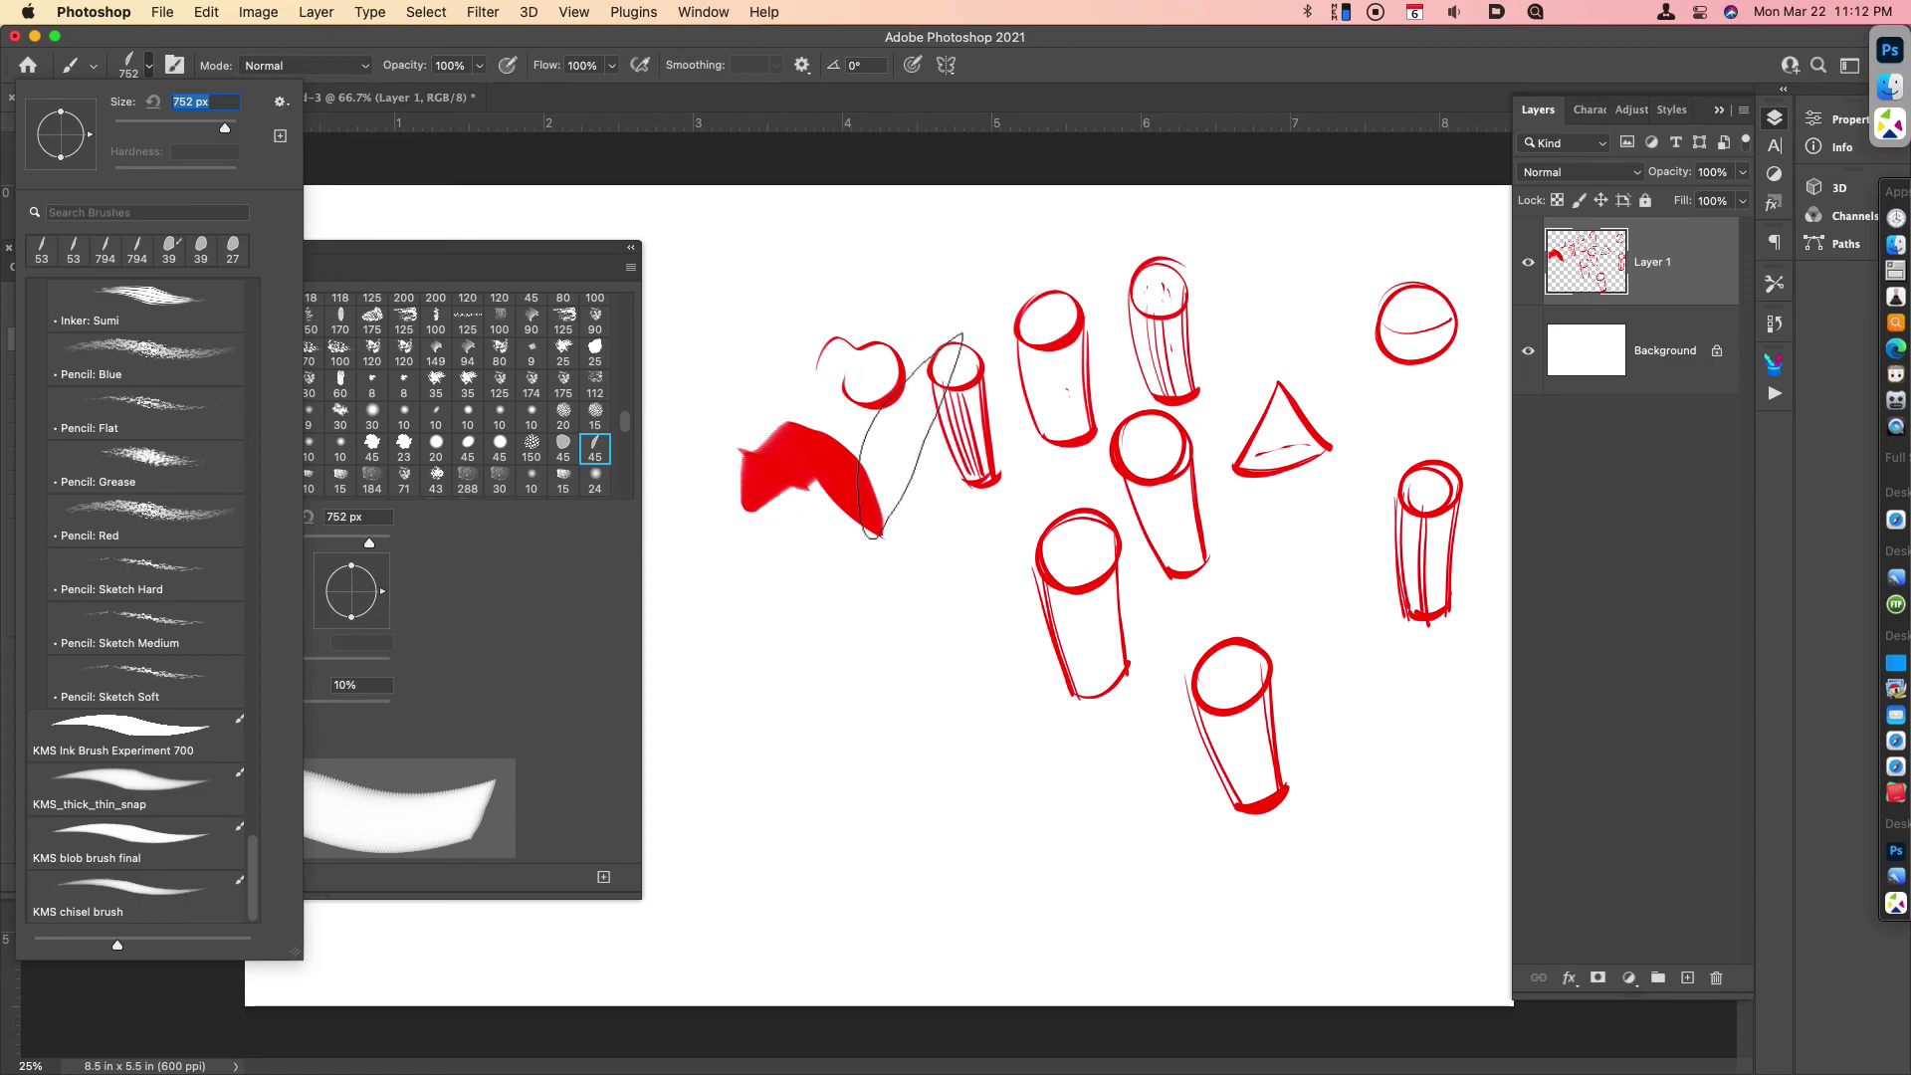